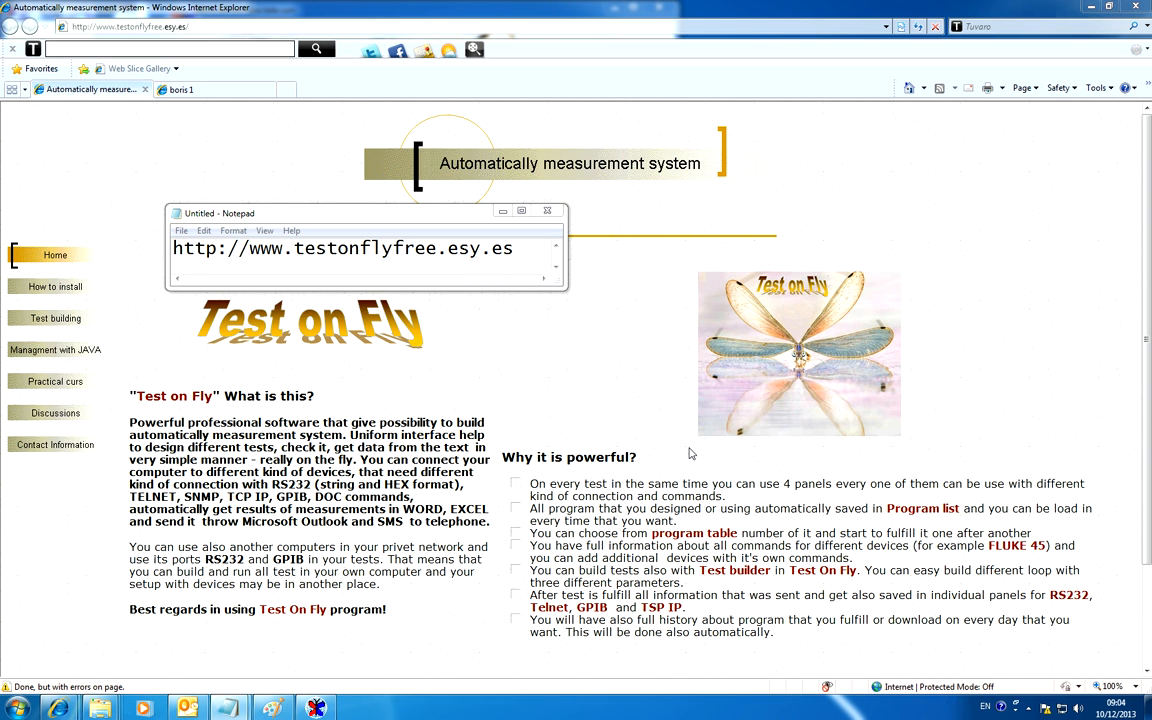
Switch to Test on Fly, maximize its window, and show tests 2 and 1 on the Test on Fly page.
click(322, 708)
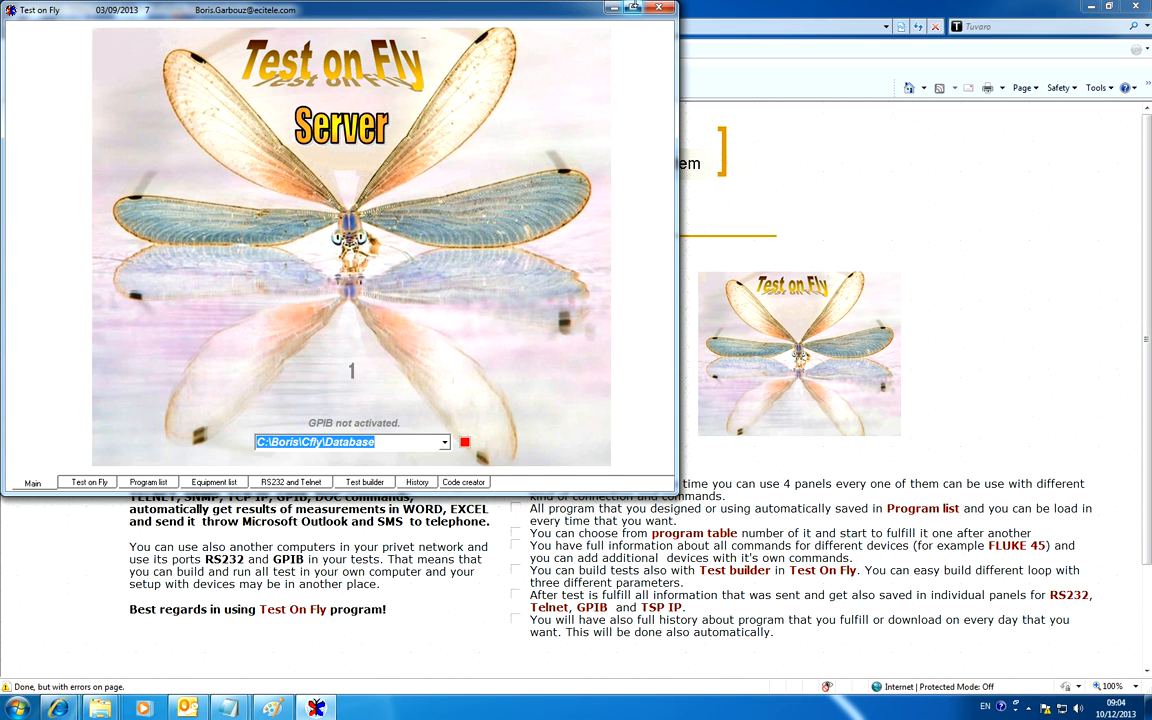
click(636, 10)
click(86, 685)
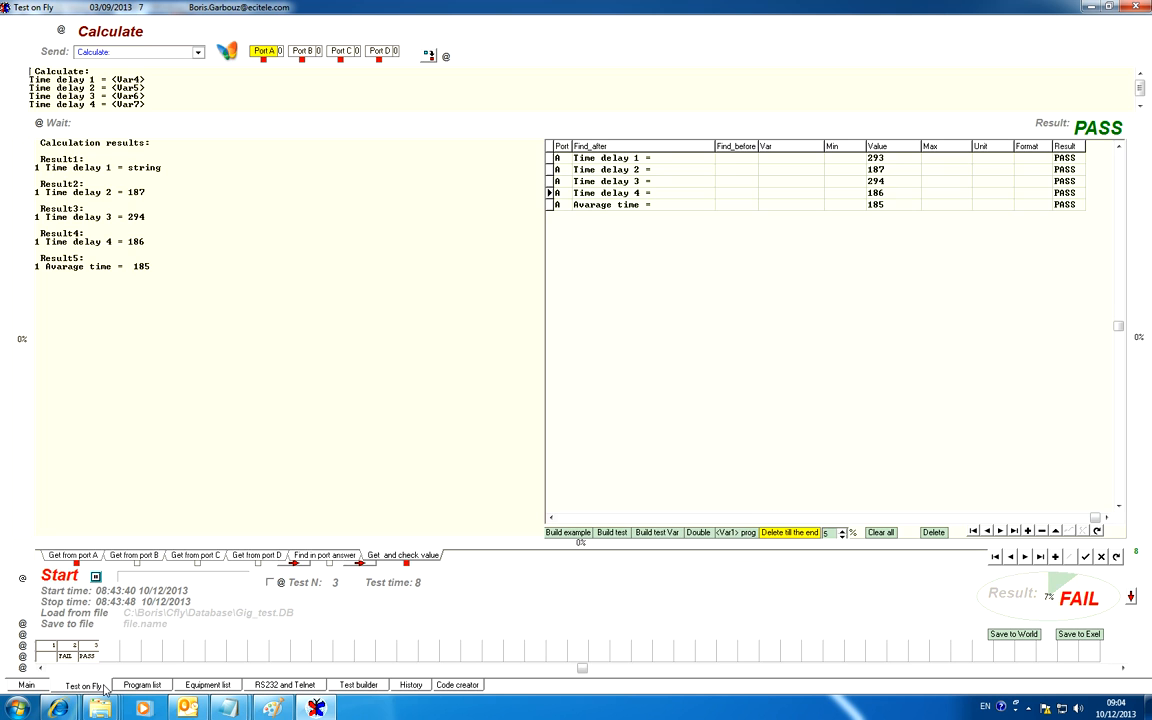
click(67, 649)
click(44, 649)
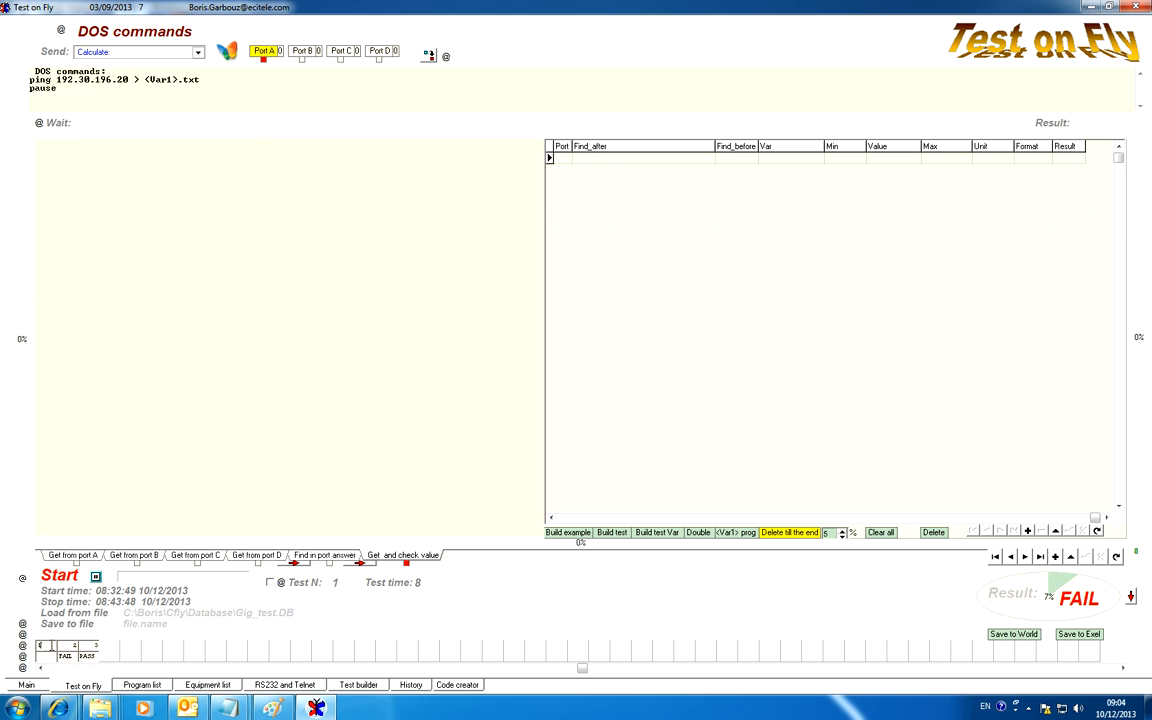
Duplicate test 3, the Calculate test, as a new test 4 at the end of the program.
click(86, 649)
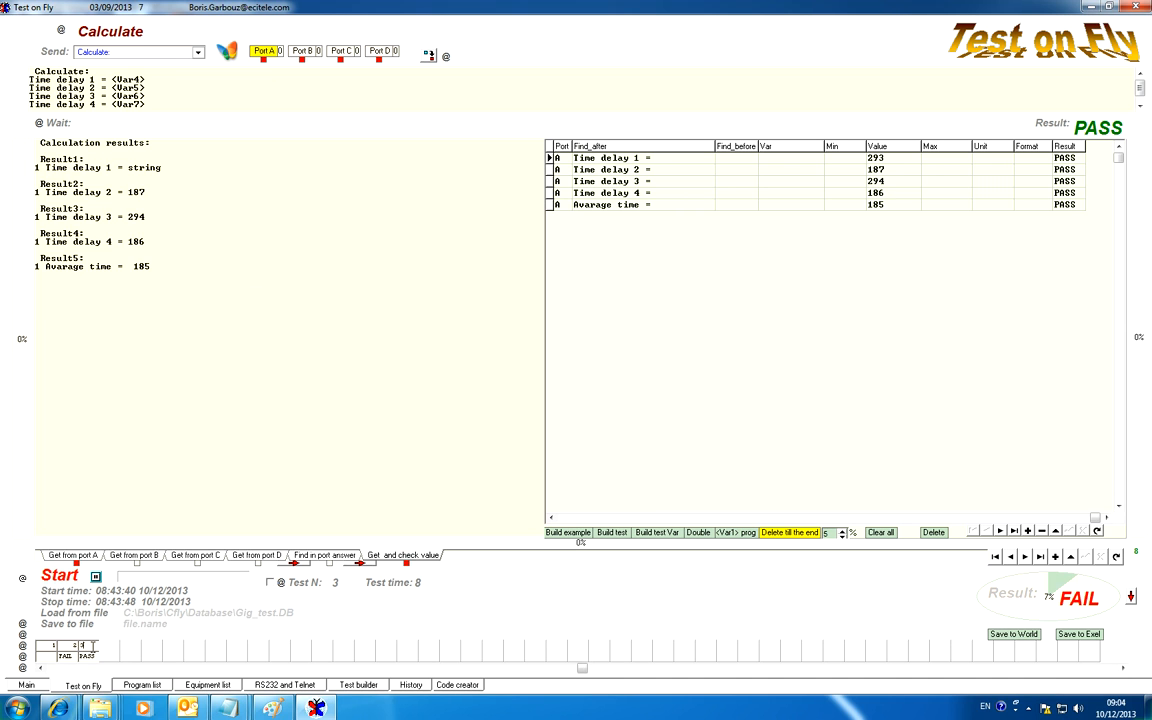
click(23, 625)
click(23, 636)
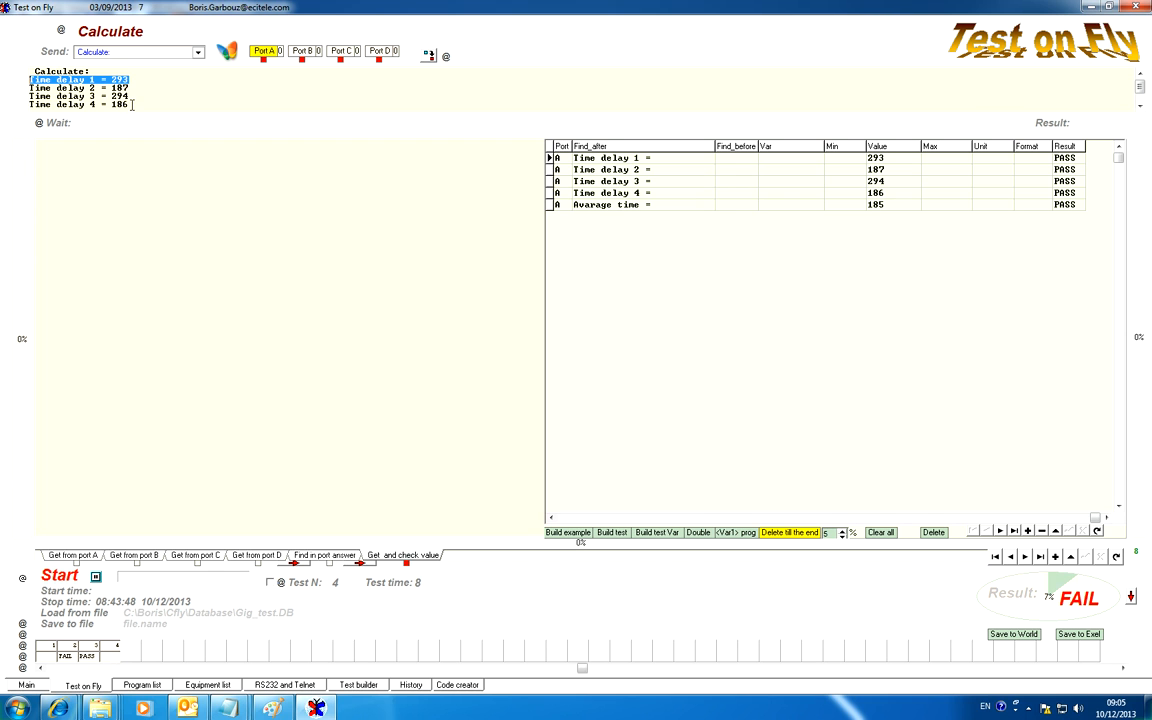
Replace test 4's command with the Send Email throw Outlook template.
click(196, 52)
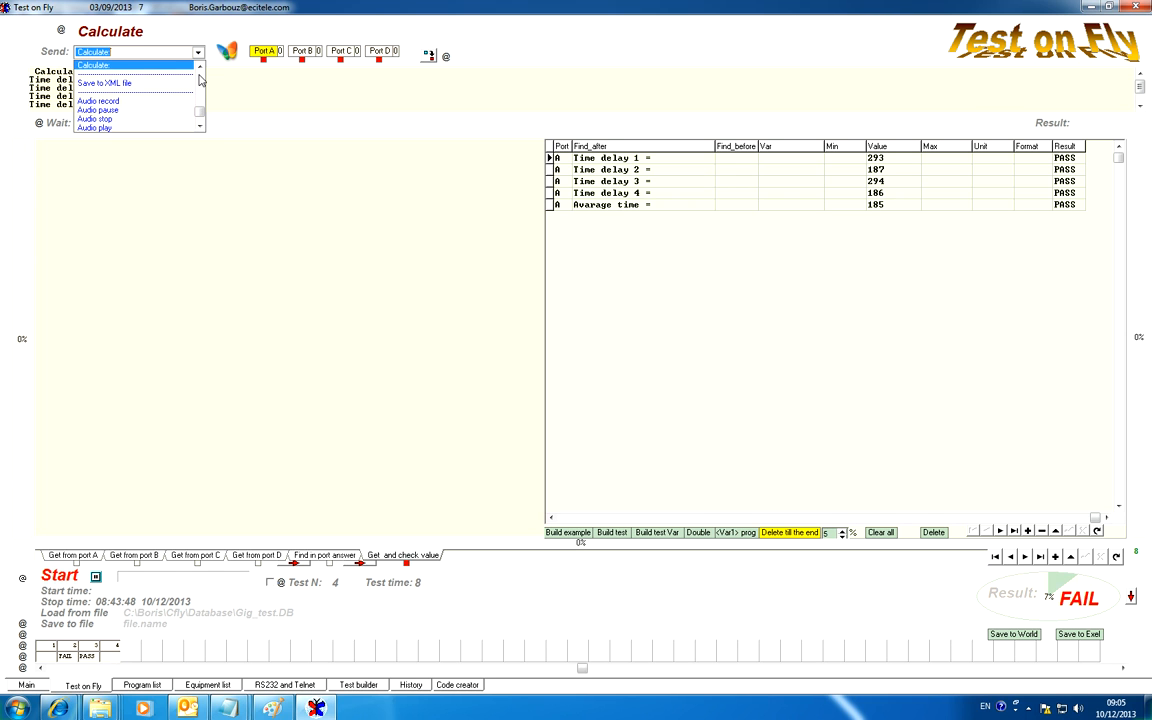
drag(198, 114, 199, 101)
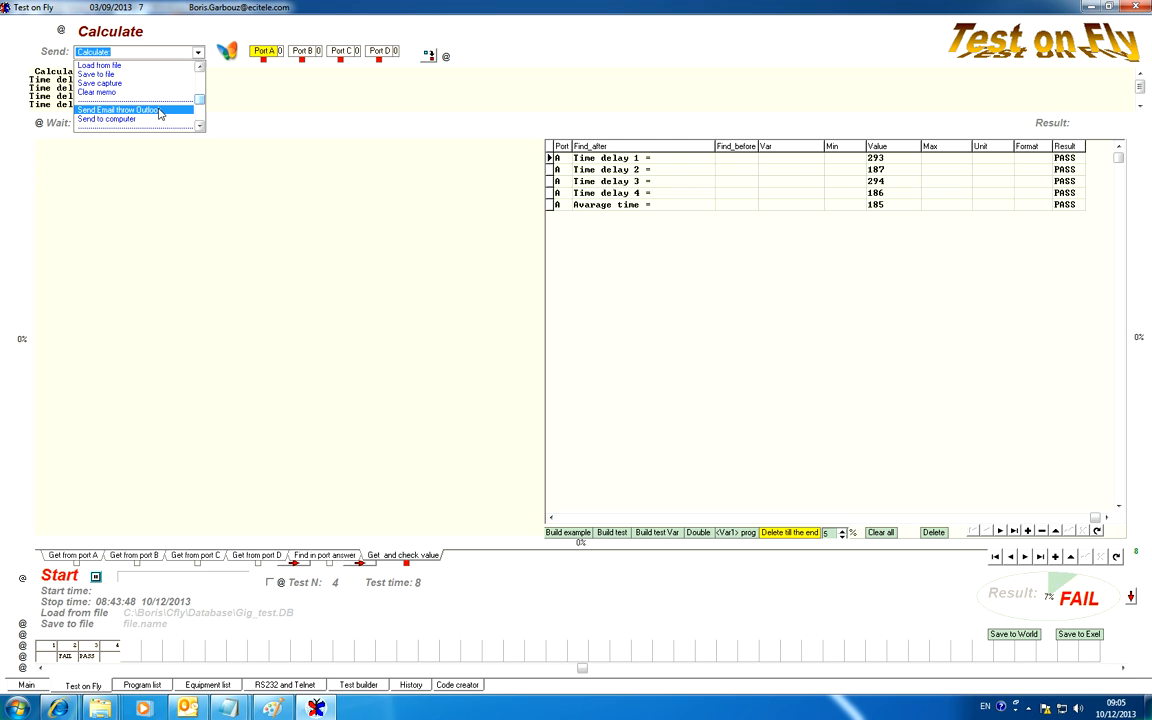
click(158, 111)
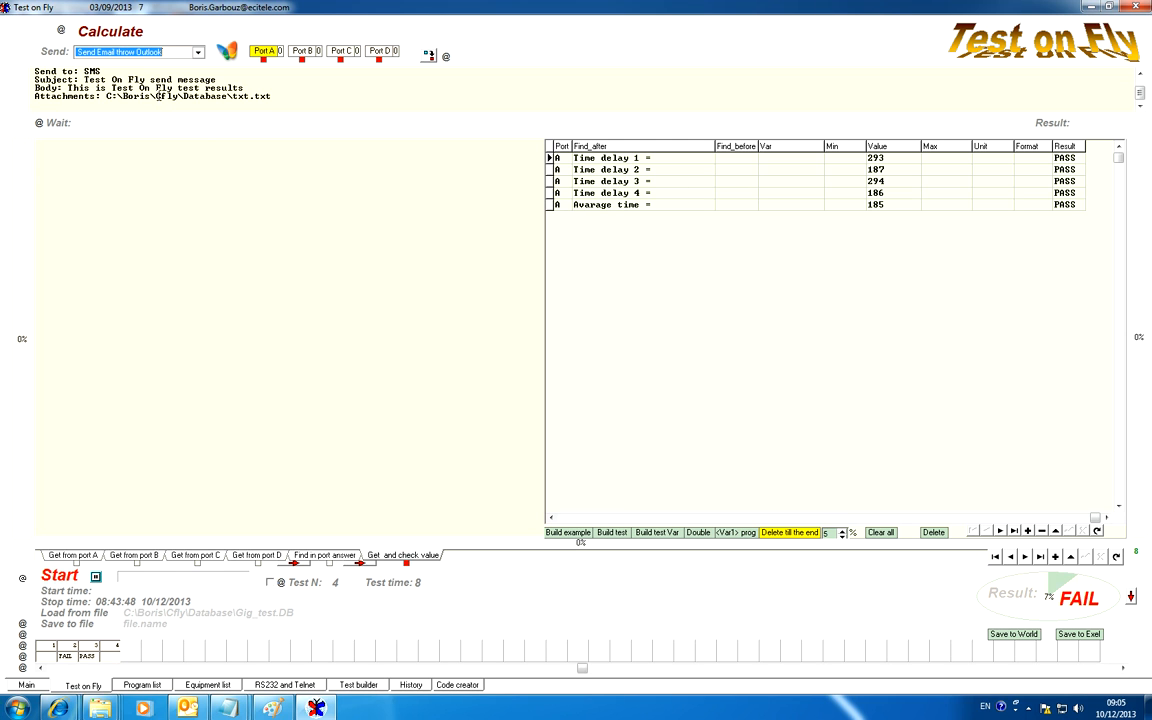
Examine the email template's recipient, subject, body and attachment lines in test 4.
scroll(158, 96, down, 1)
scroll(158, 96, up, 1)
click(175, 76)
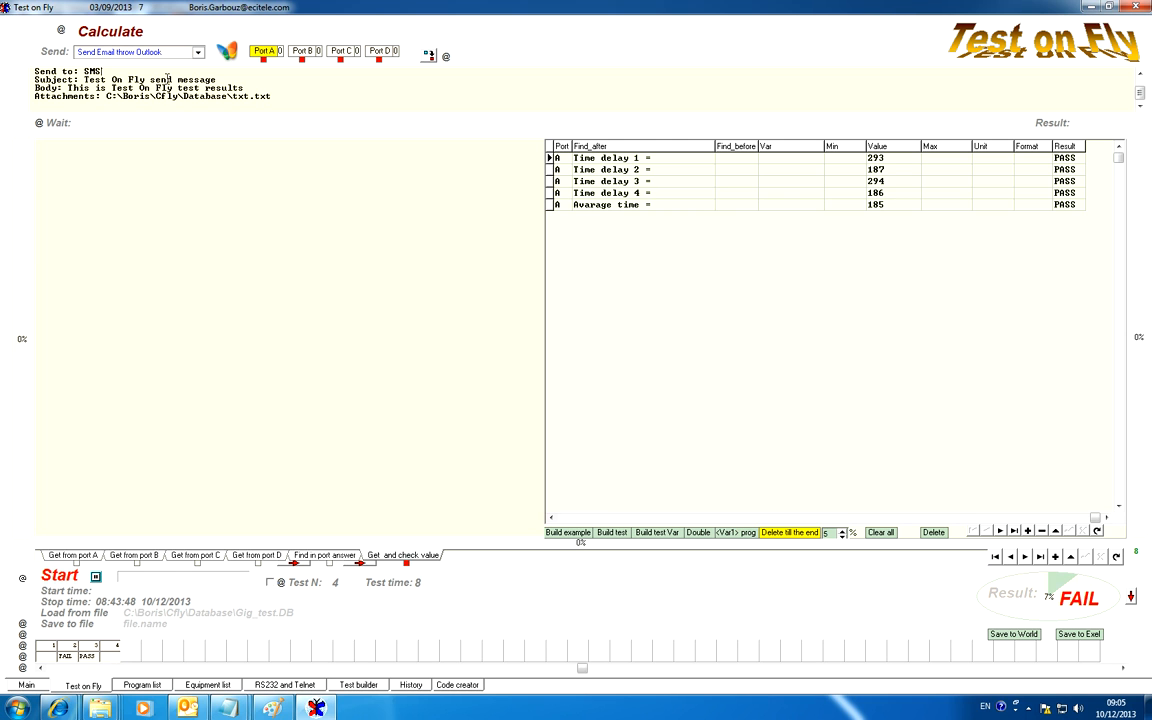
scroll(167, 78, up, 1)
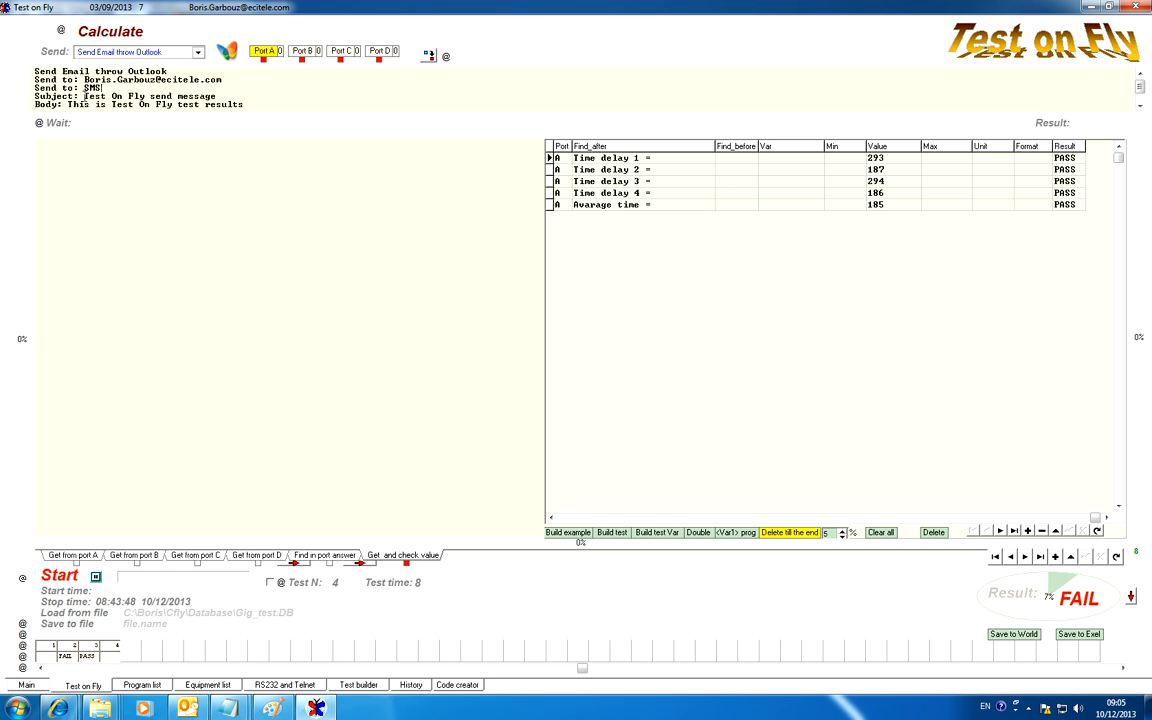
drag(84, 95, 197, 92)
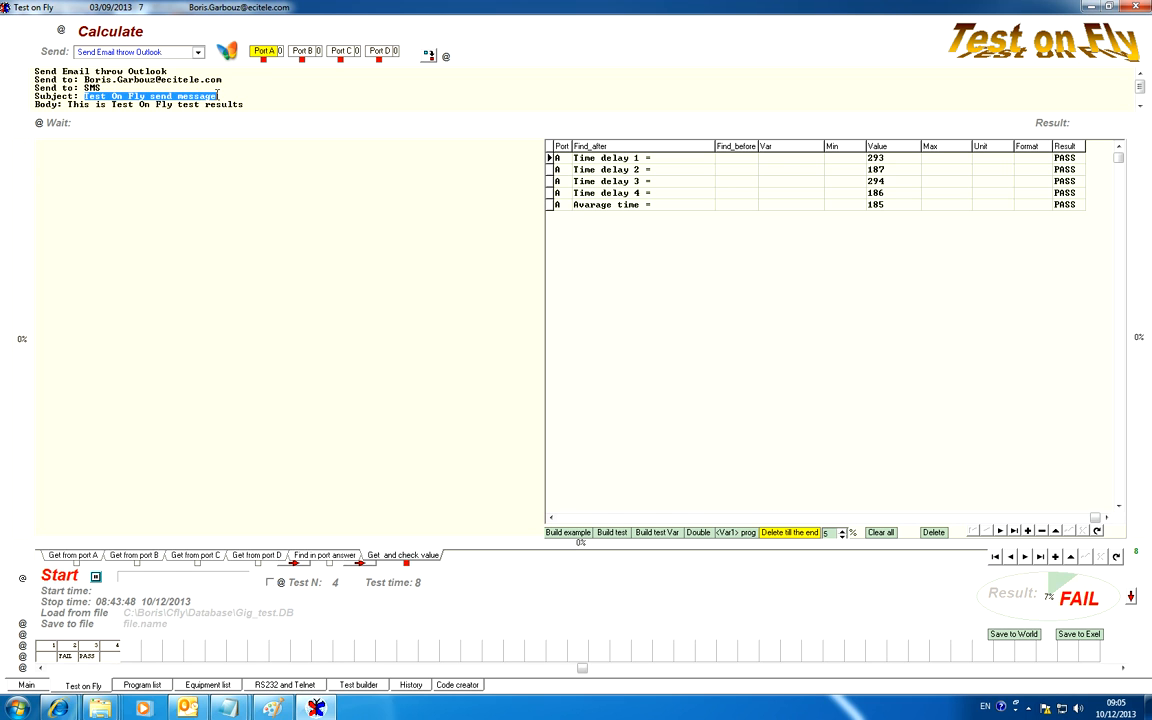
scroll(240, 97, down, 1)
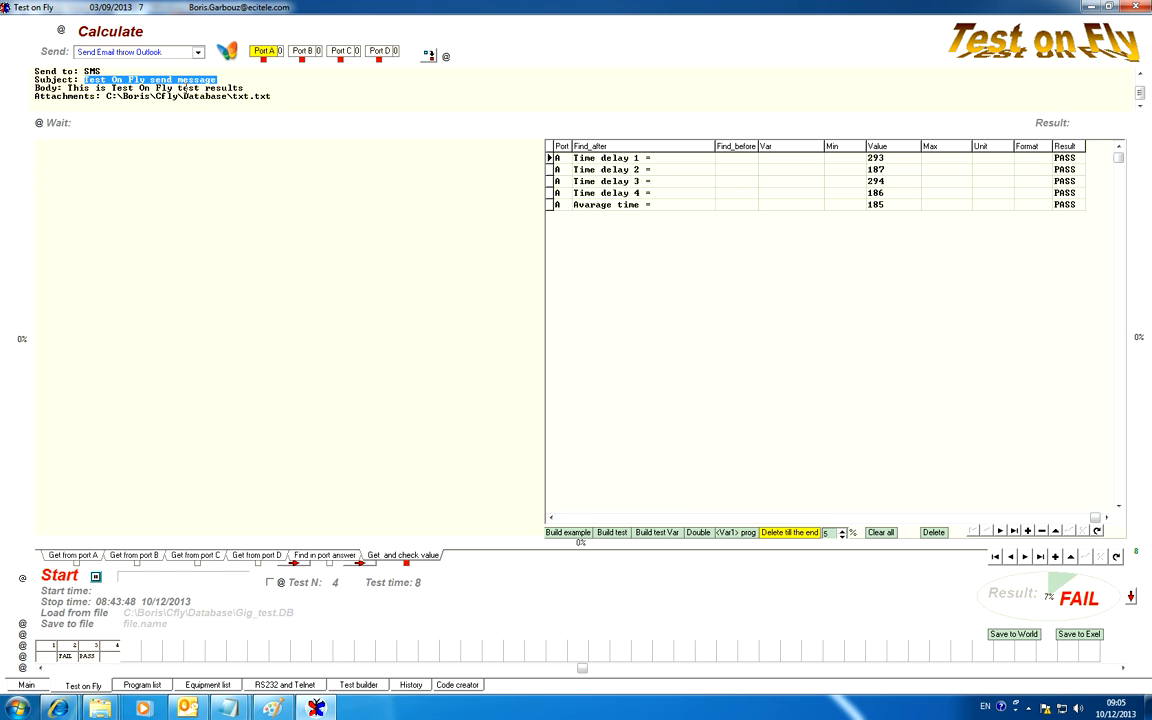
drag(244, 88, 68, 88)
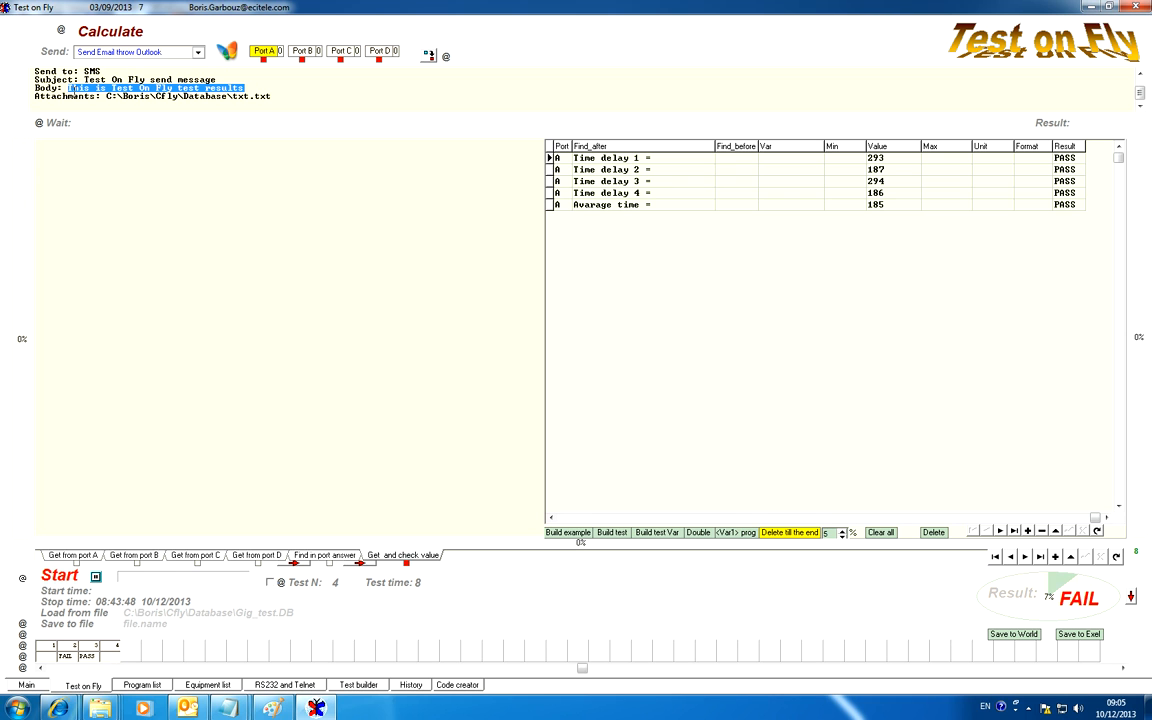
drag(250, 95, 107, 96)
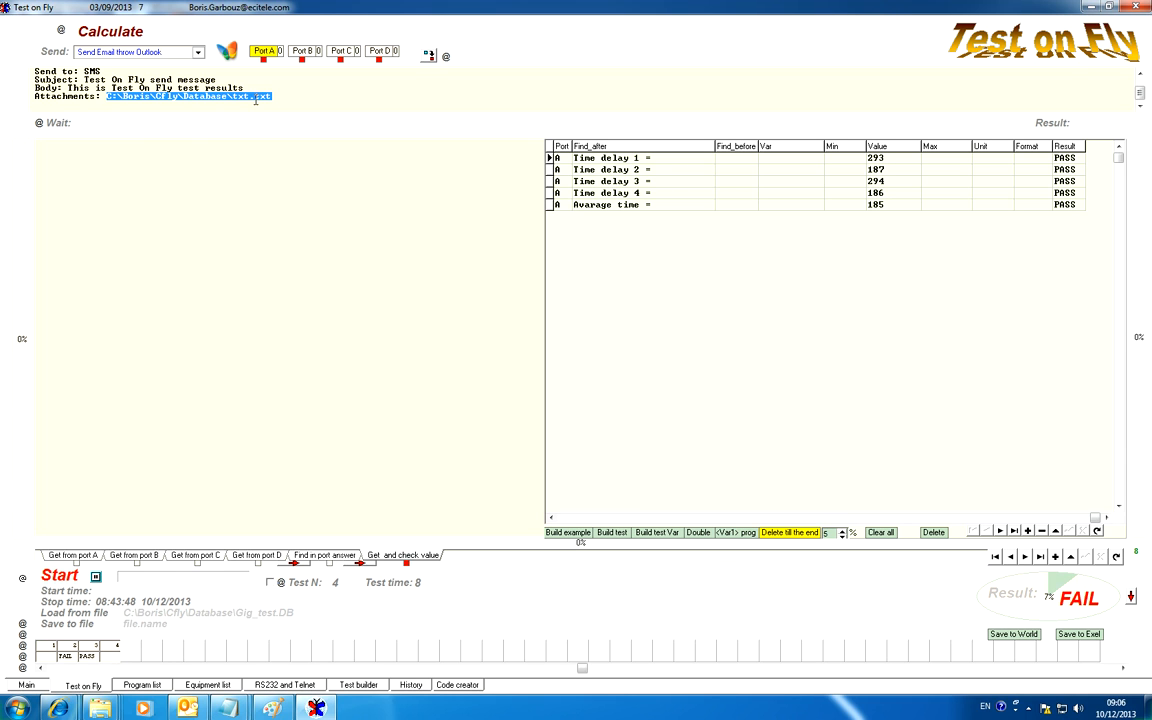
Copy the file path C:\<Var2>.txt from test 2 and paste it over the attachment path in test 4's email.
click(1010, 558)
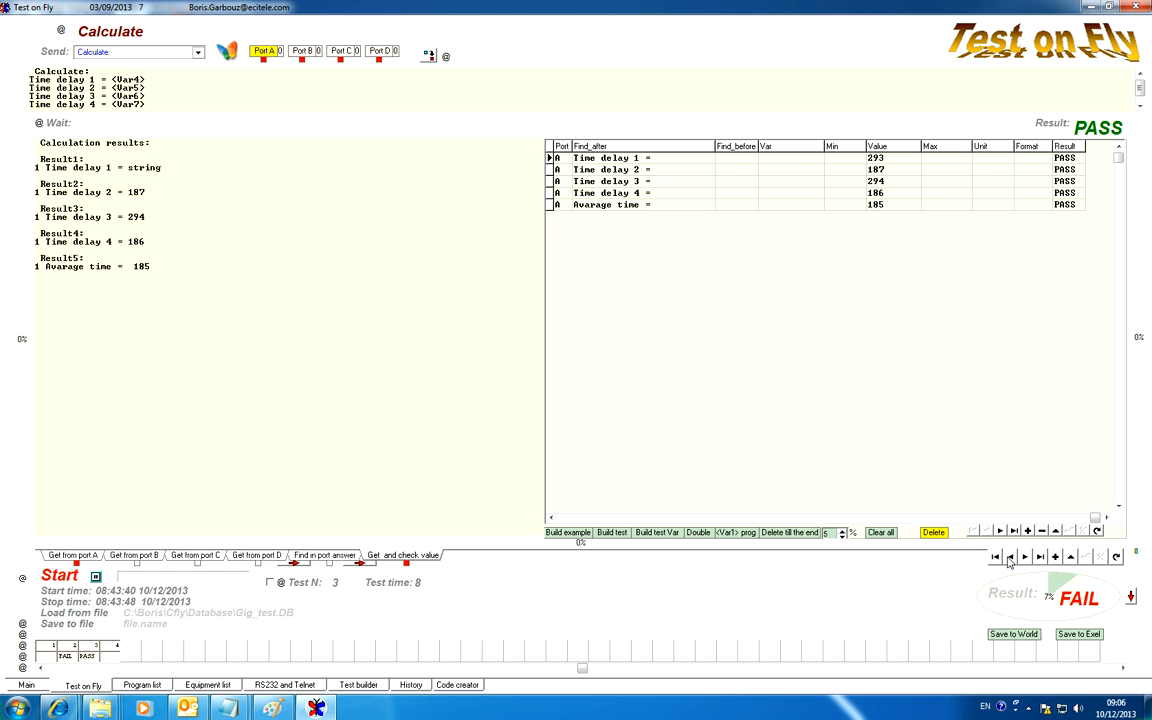
click(1010, 558)
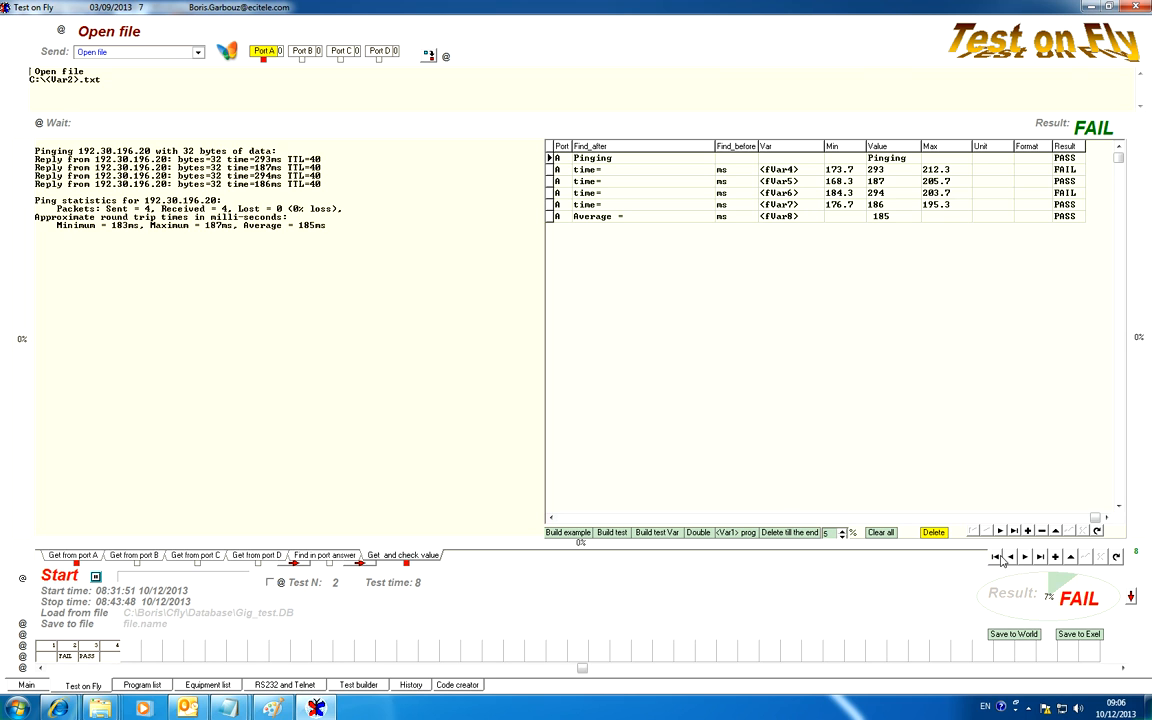
double_click(99, 80)
drag(107, 84, 30, 82)
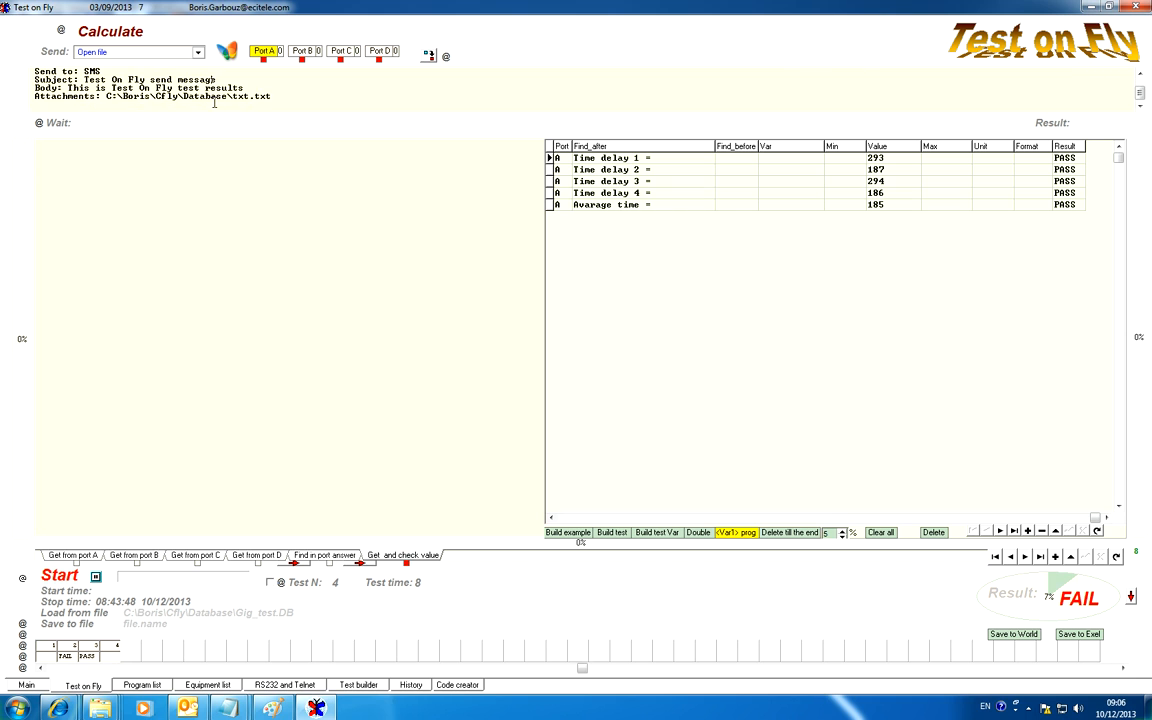
drag(271, 96, 107, 98)
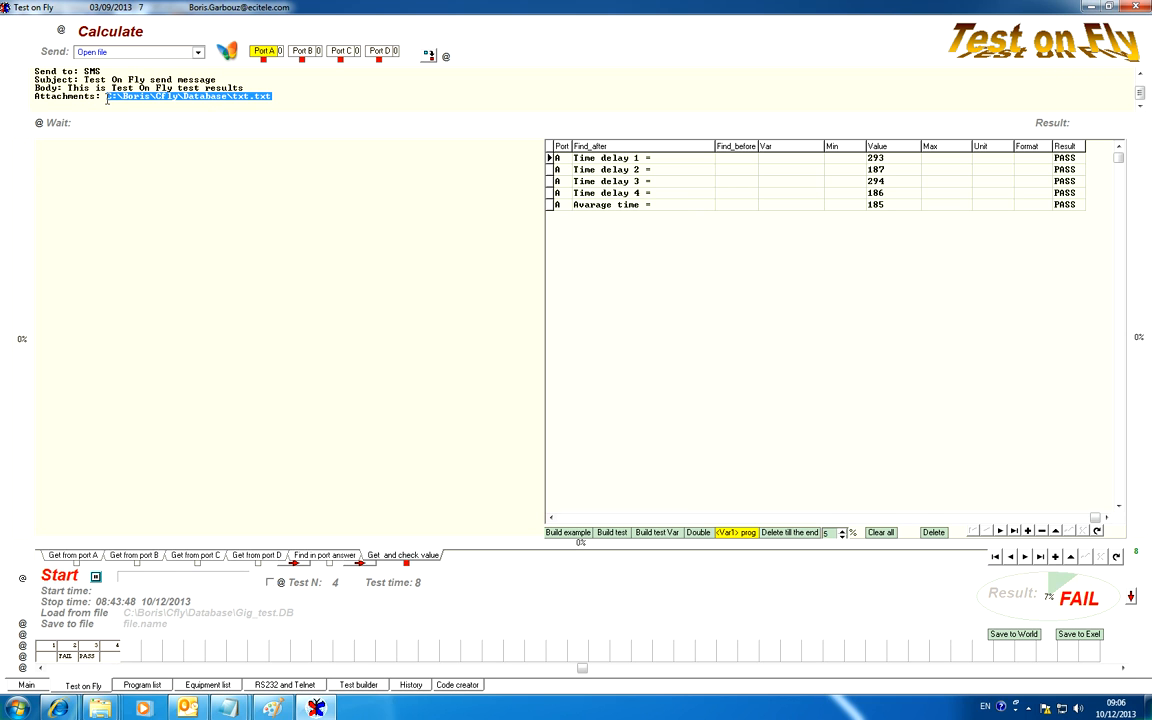
key(ctrl+v)
click(153, 123)
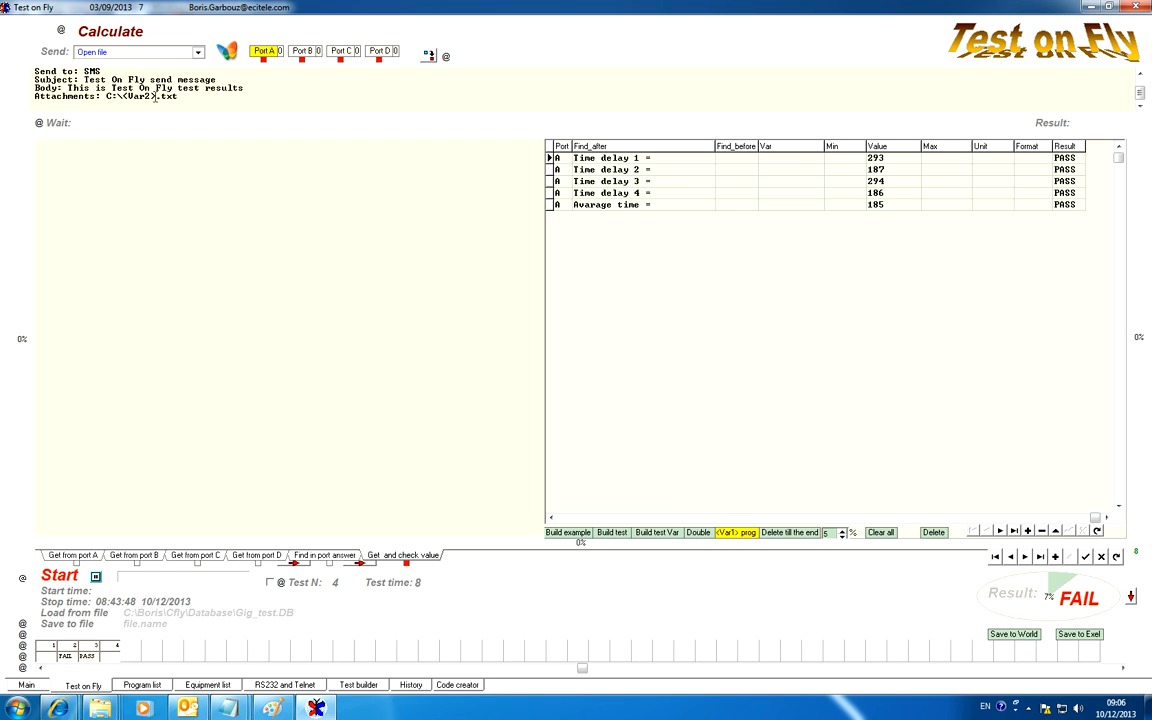
Replace the variable in the attachment path with 1 to make it C:\1.txt, and store the edit by moving to the previous test.
drag(157, 96, 121, 96)
text(1)
click(1011, 560)
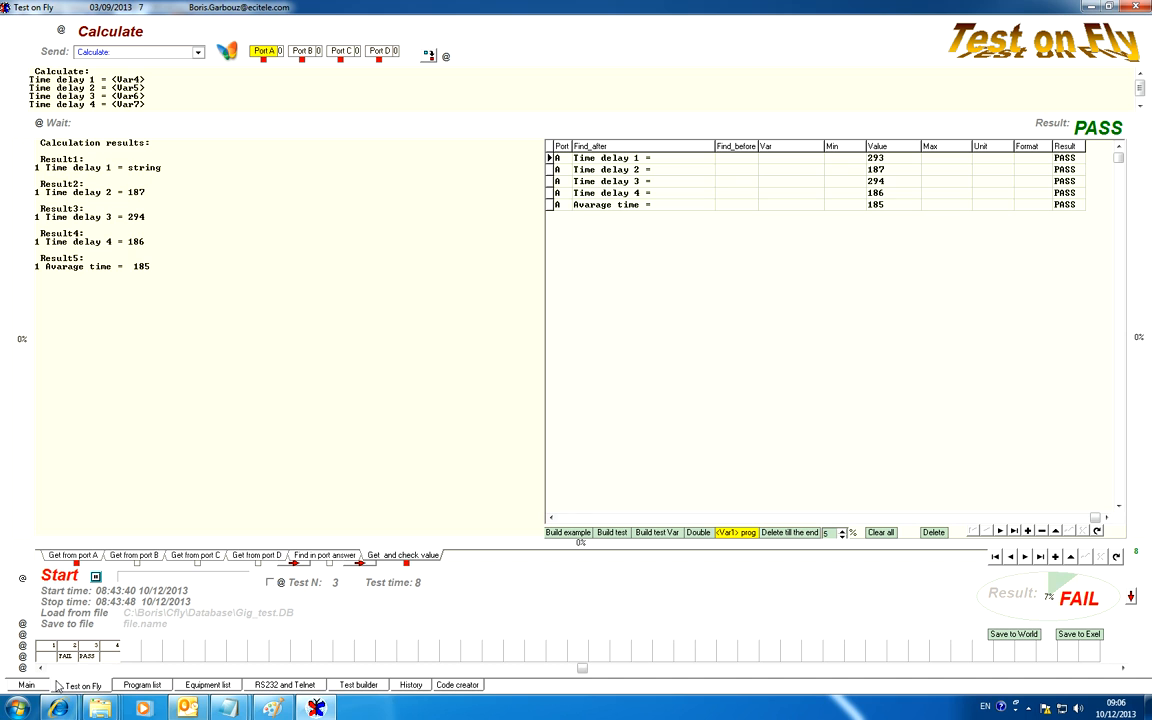
Go through tests 4, 3 and 2, then return to test 4 and check its attachment line.
click(92, 650)
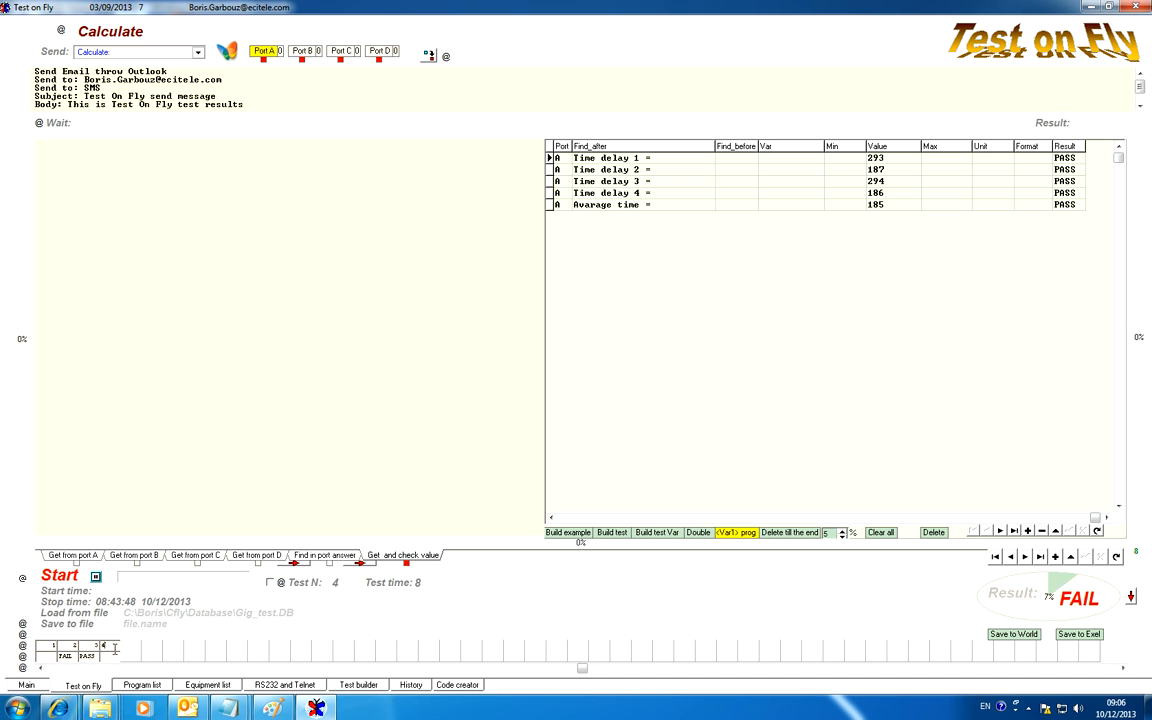
click(85, 646)
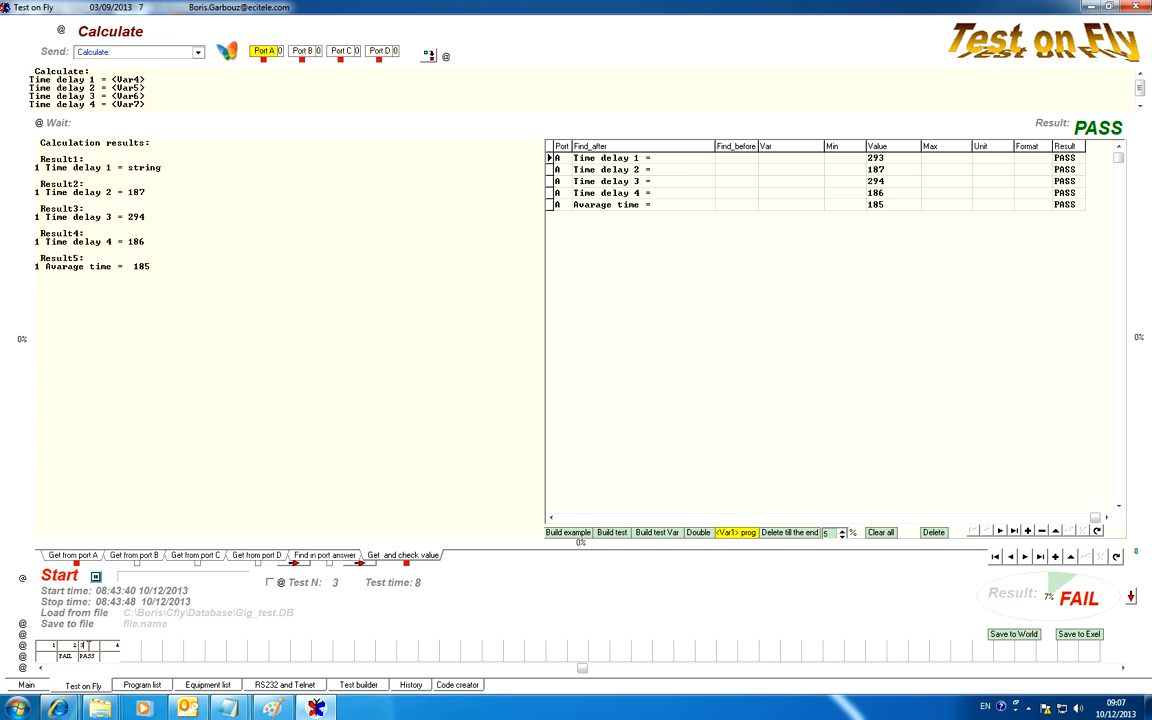
click(70, 647)
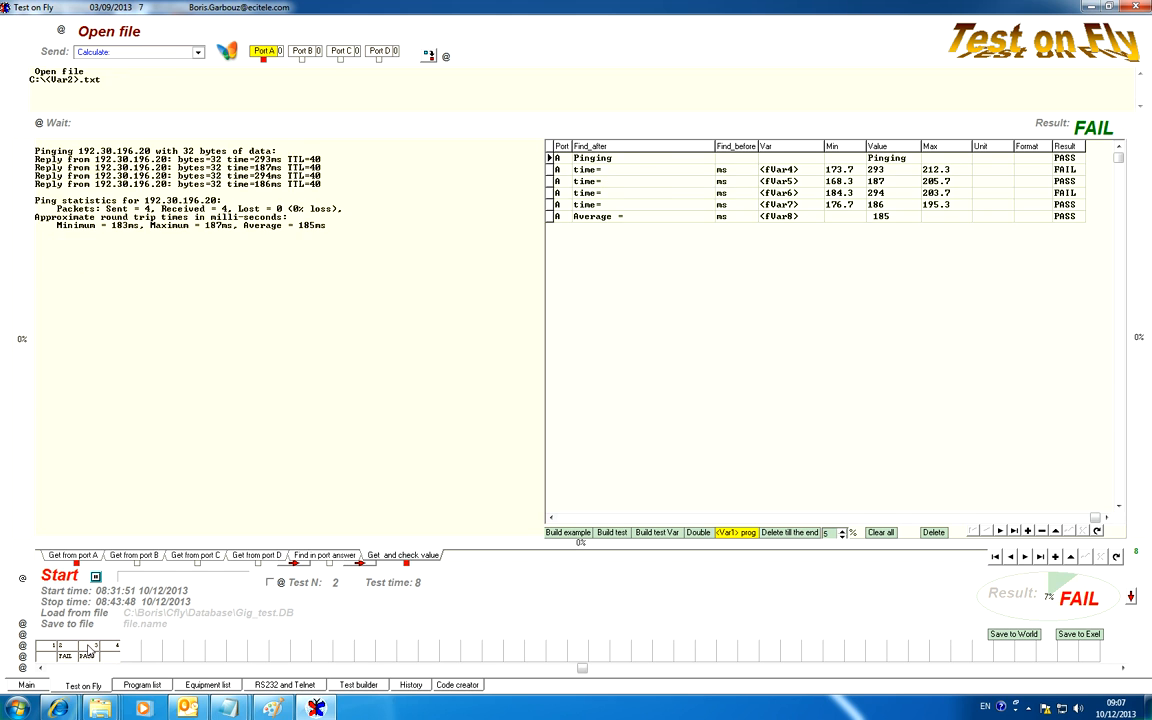
click(90, 648)
click(104, 647)
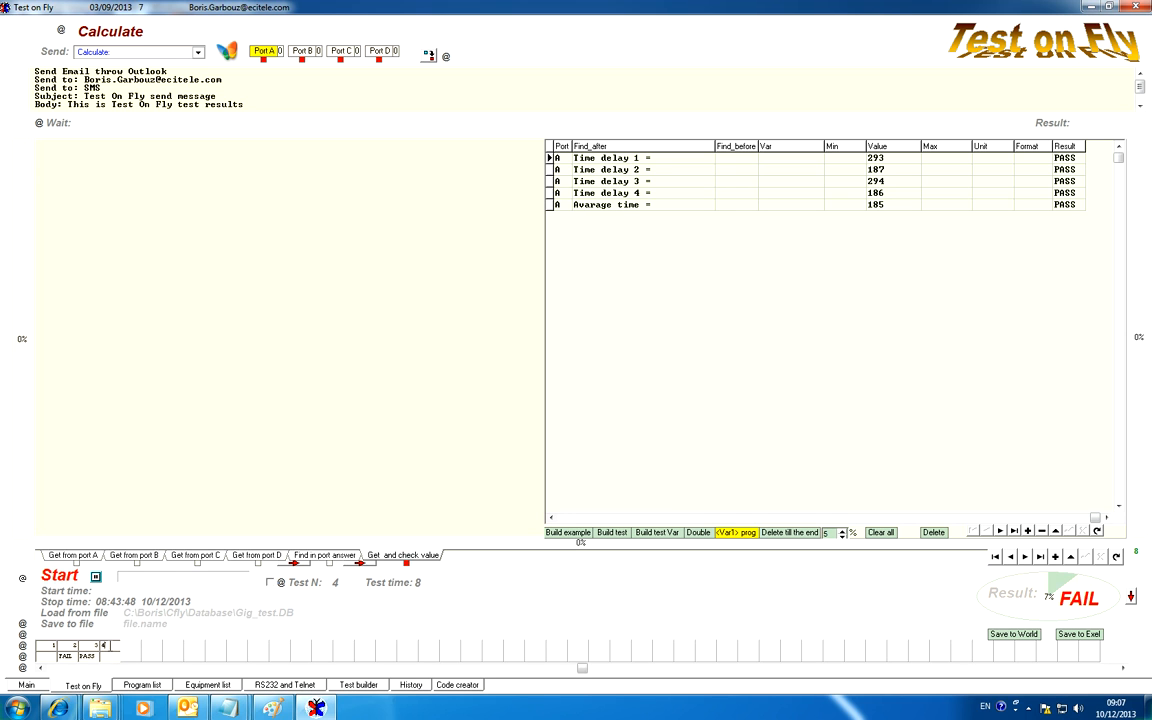
scroll(180, 88, down, 1)
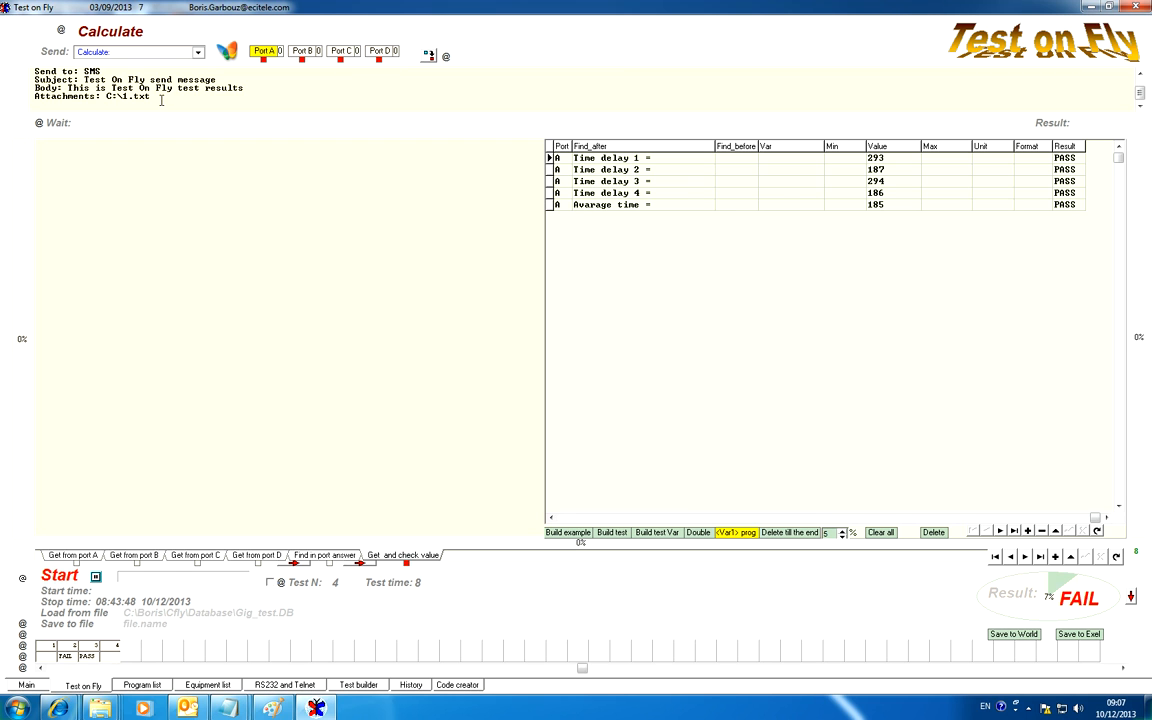
Run test 4 to send the email with its attachment, and check the attachment path in the send log.
click(58, 55)
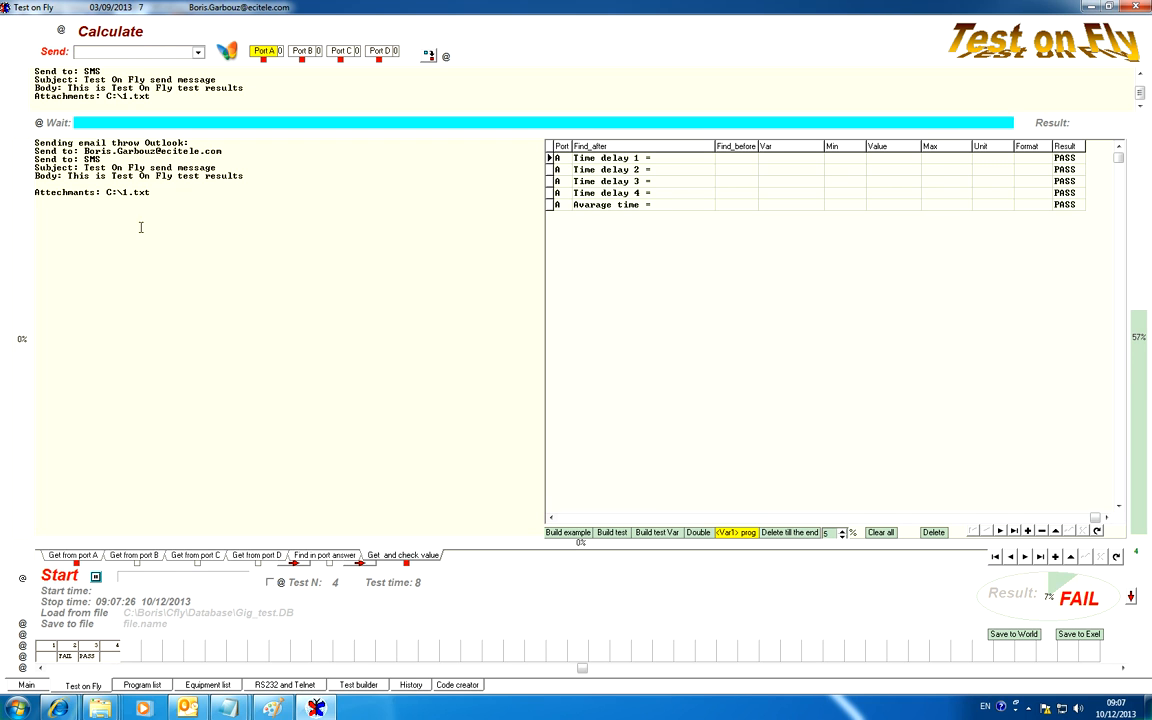
drag(151, 192, 105, 192)
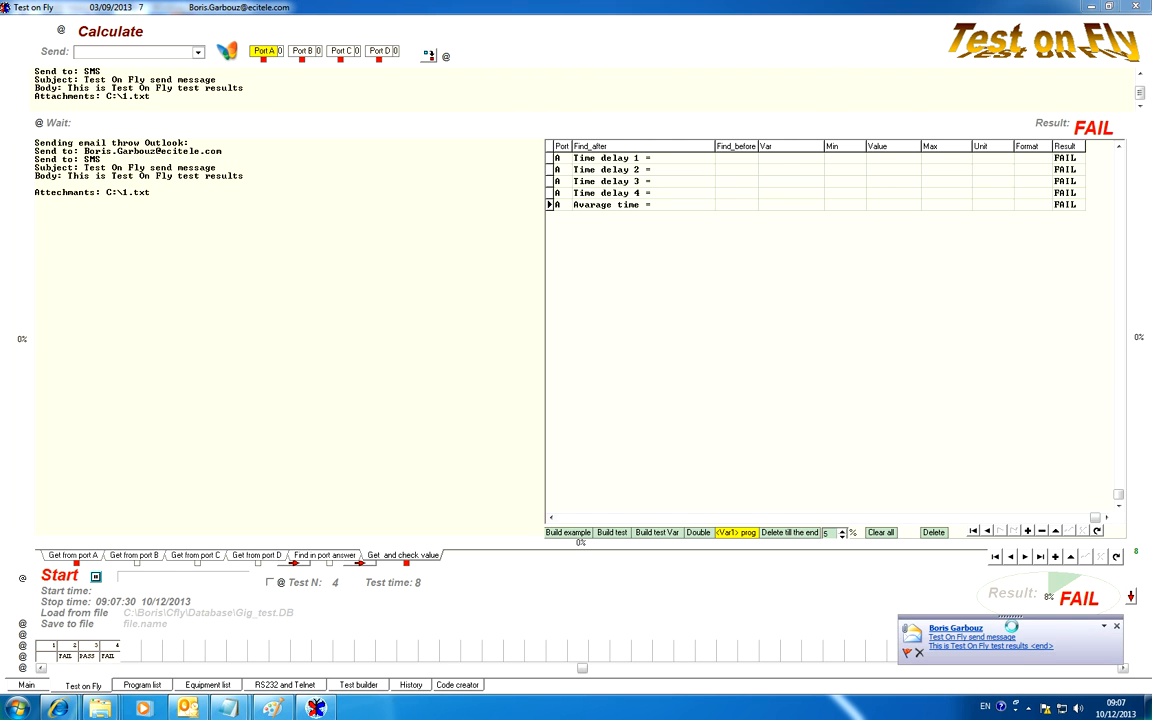
Open the received Outlook message, view its 1.txt attachment, and close both windows.
click(1014, 633)
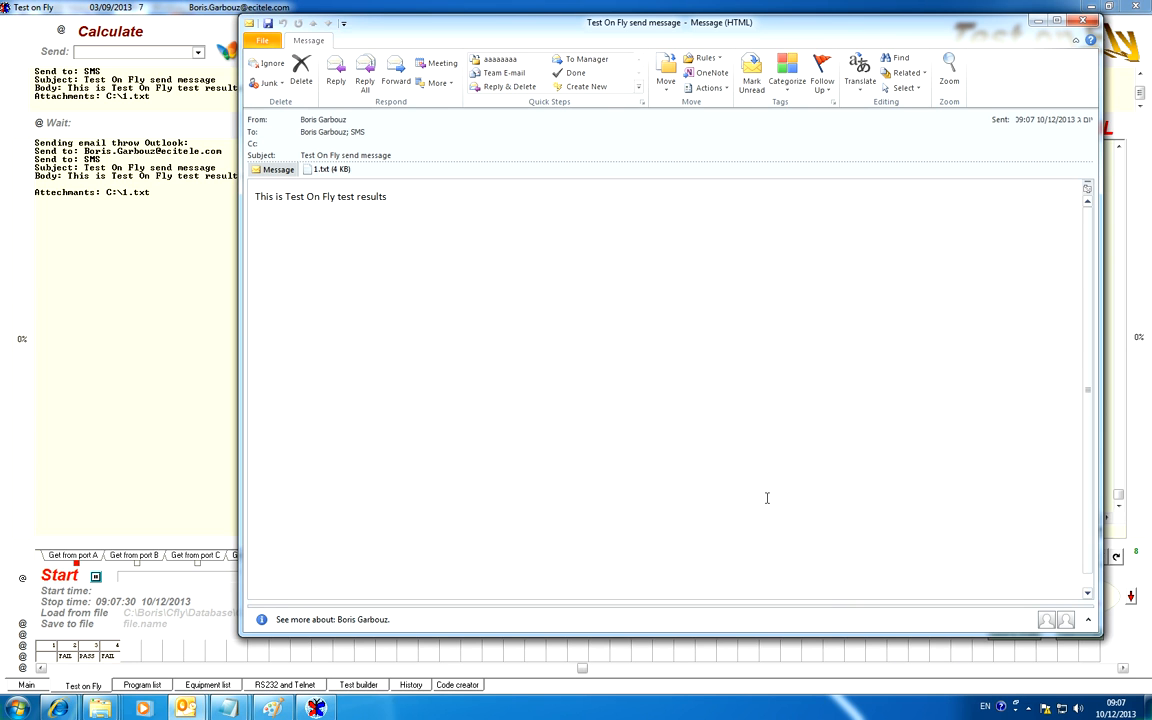
click(309, 172)
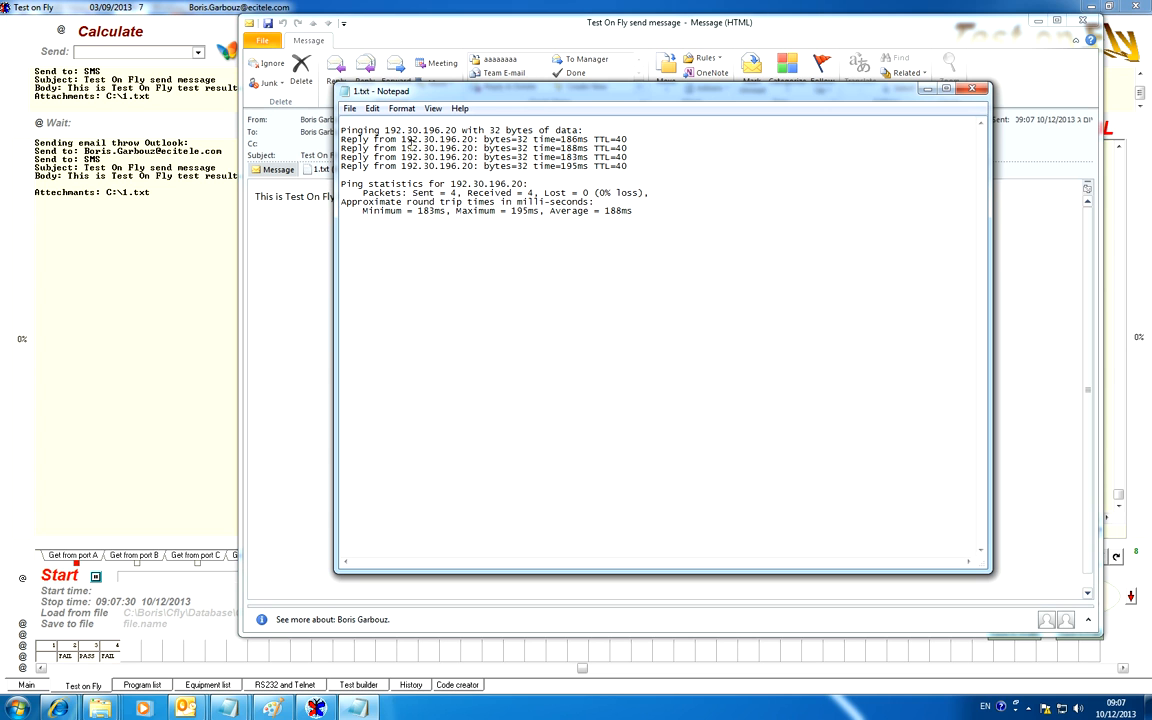
click(971, 89)
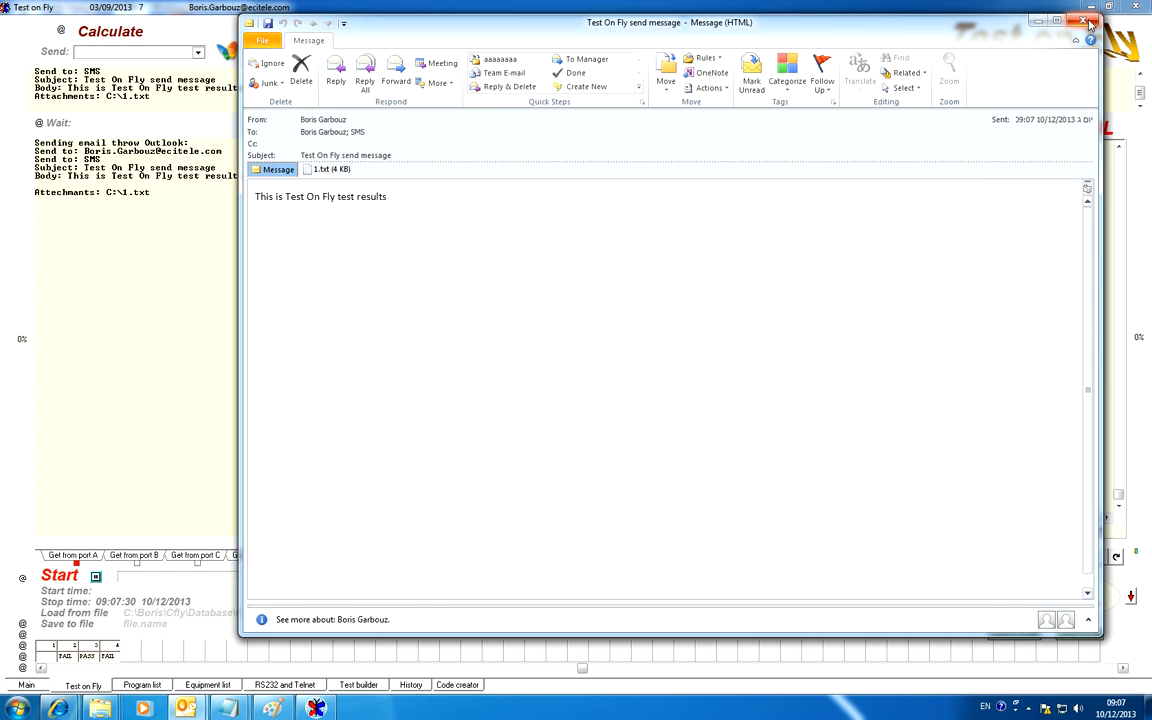
click(1091, 22)
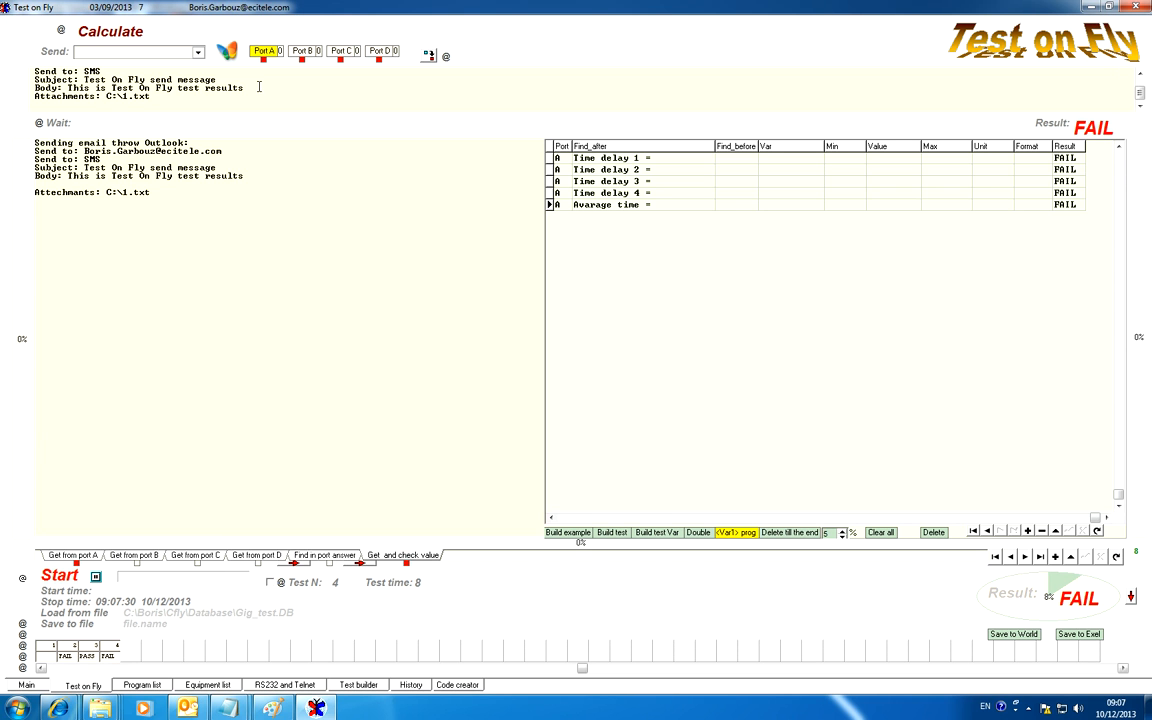
Review the email command in test 4 and the commands of tests 1 to 3, finishing on test 3.
scroll(269, 92, up, 1)
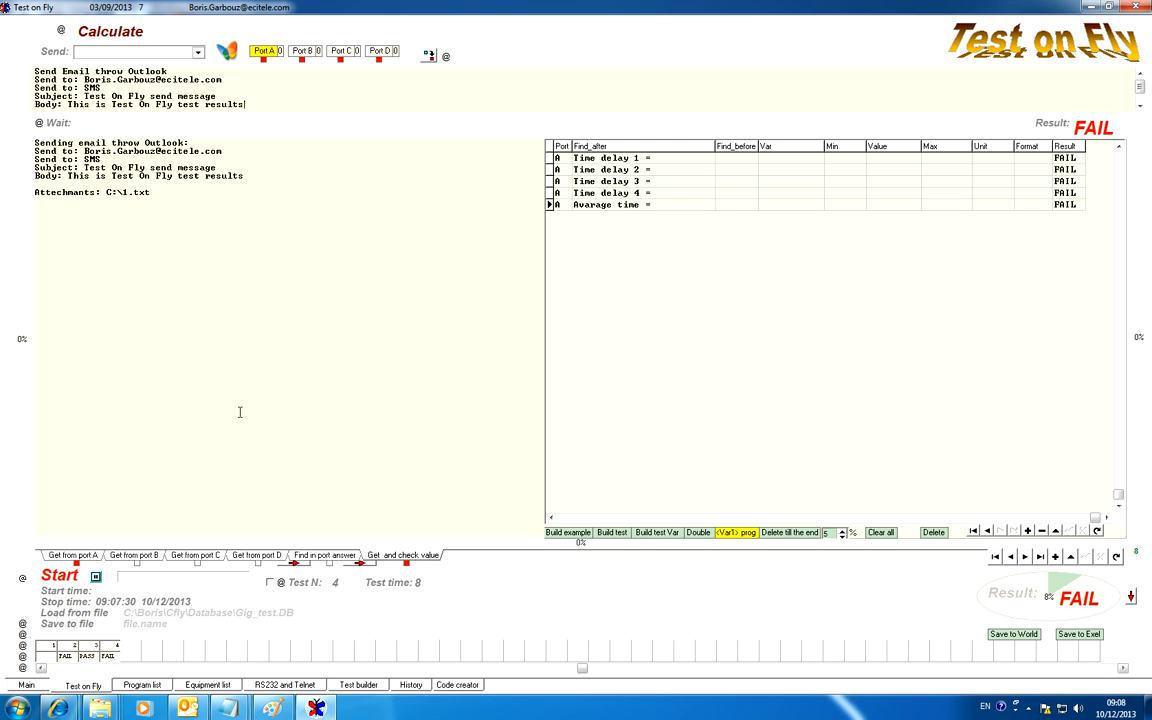
click(86, 650)
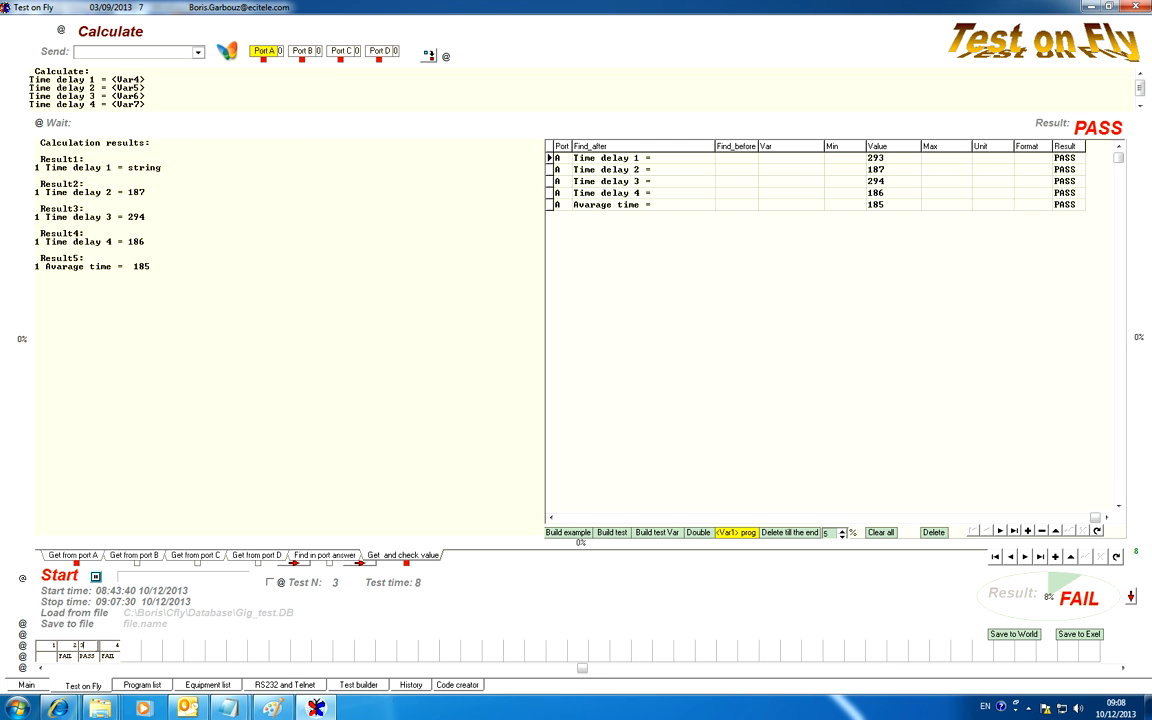
click(72, 650)
click(77, 650)
click(84, 648)
click(67, 650)
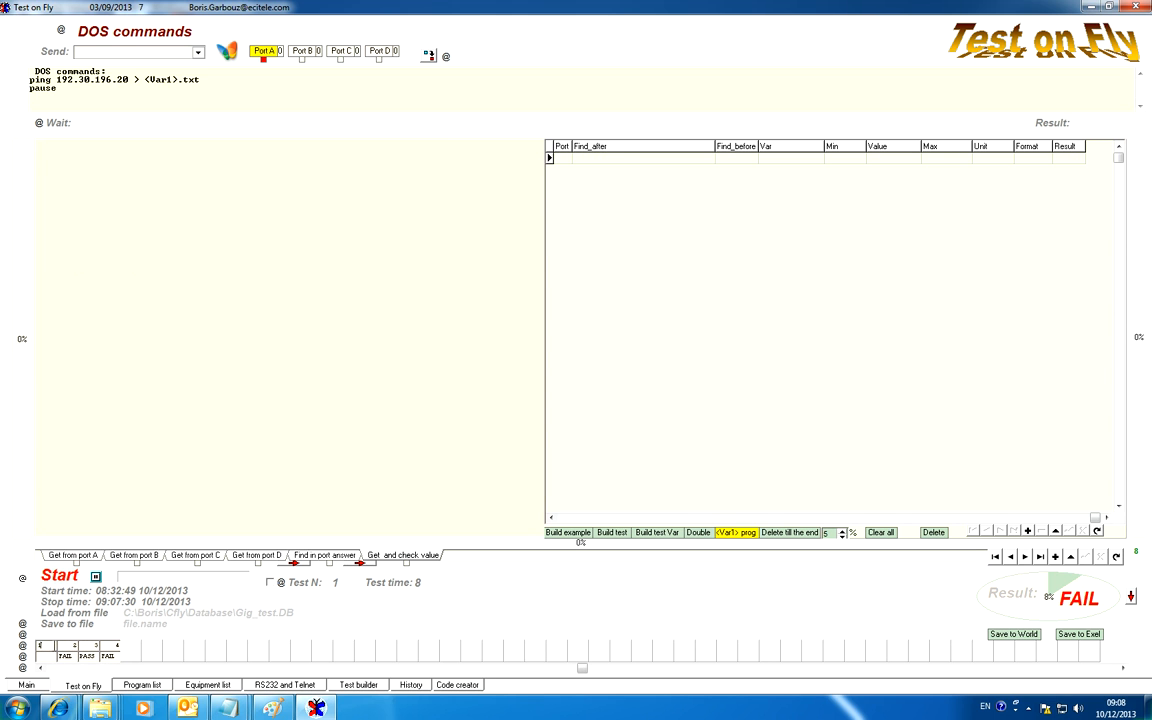
click(76, 650)
click(92, 650)
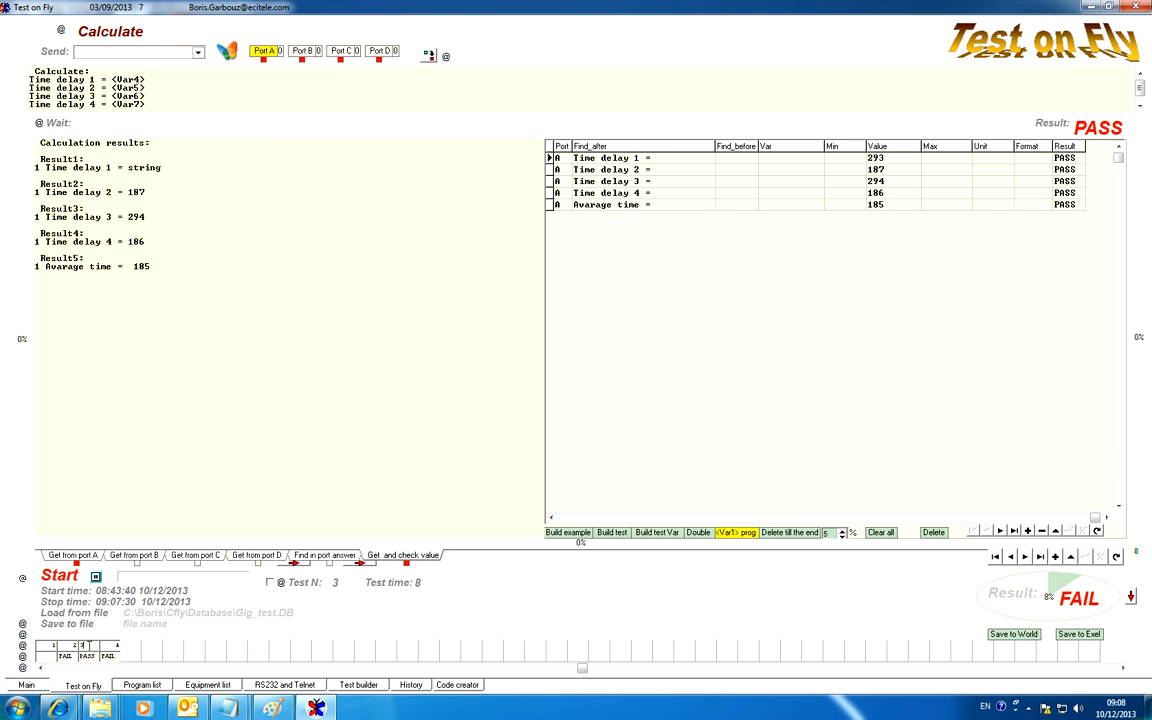
Insert a copy of the Calculate test ahead of the email test, and open the copy as test 4.
click(22, 636)
click(91, 646)
click(69, 646)
click(90, 646)
click(113, 650)
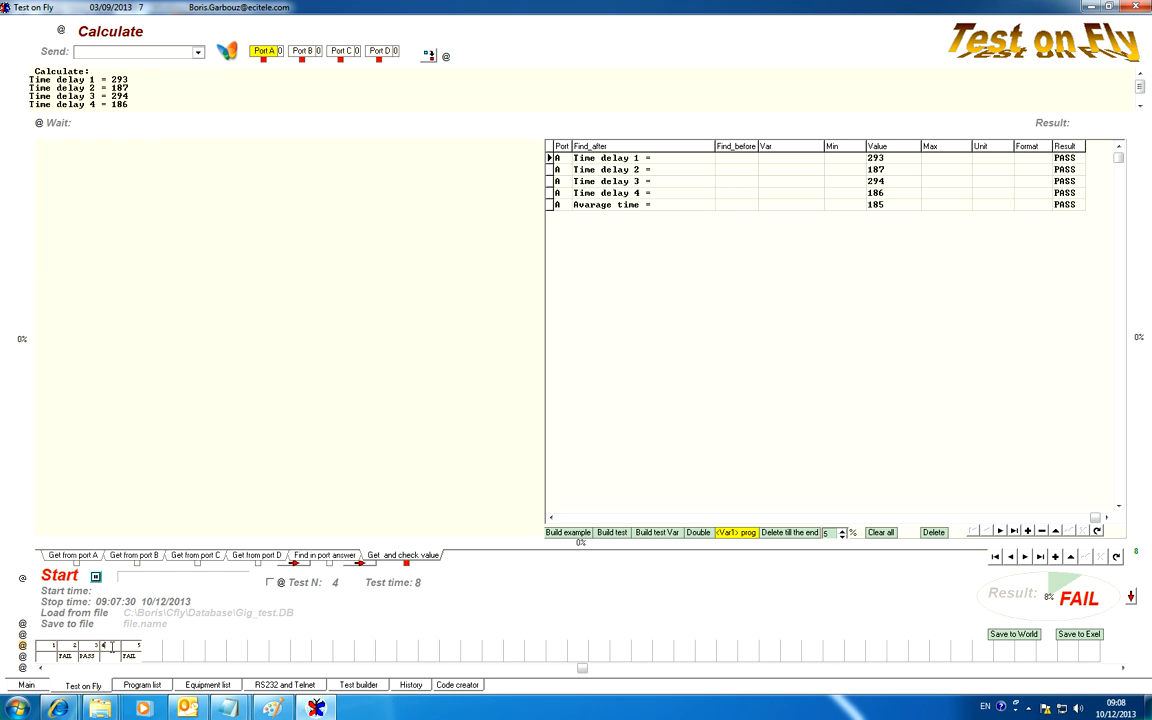
Set test 4's command to Save to Exel, with 1.xlsx on the C: drive as the target file.
click(198, 52)
drag(200, 72, 203, 101)
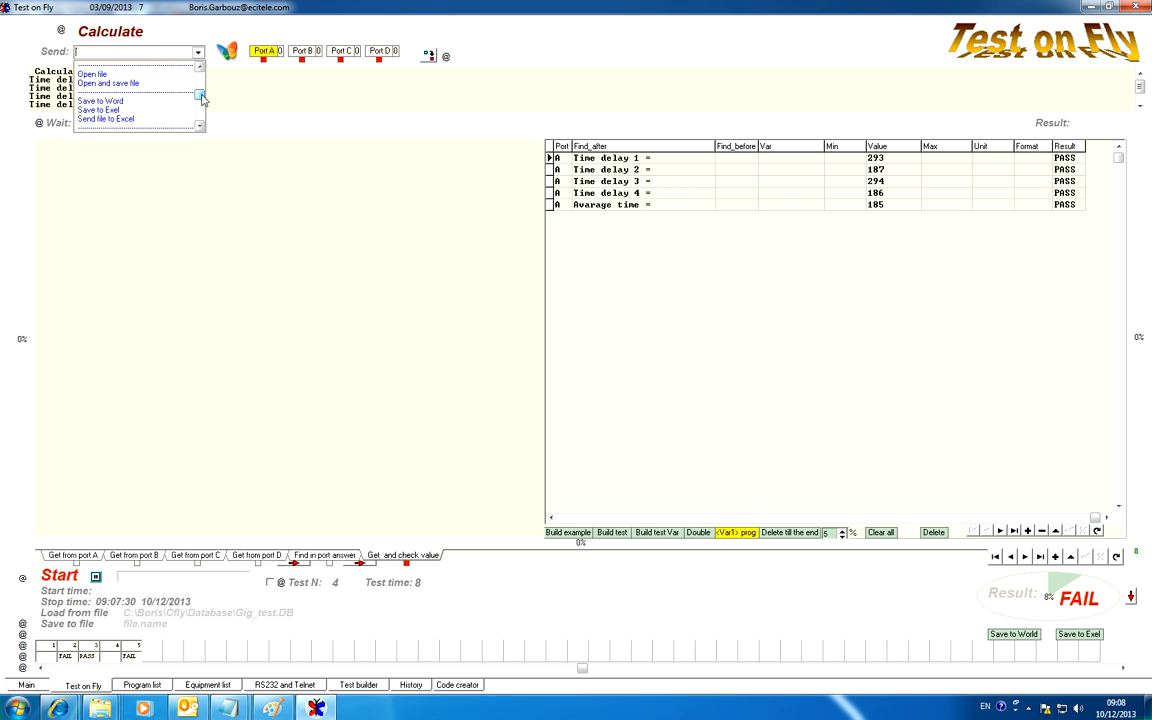
click(126, 111)
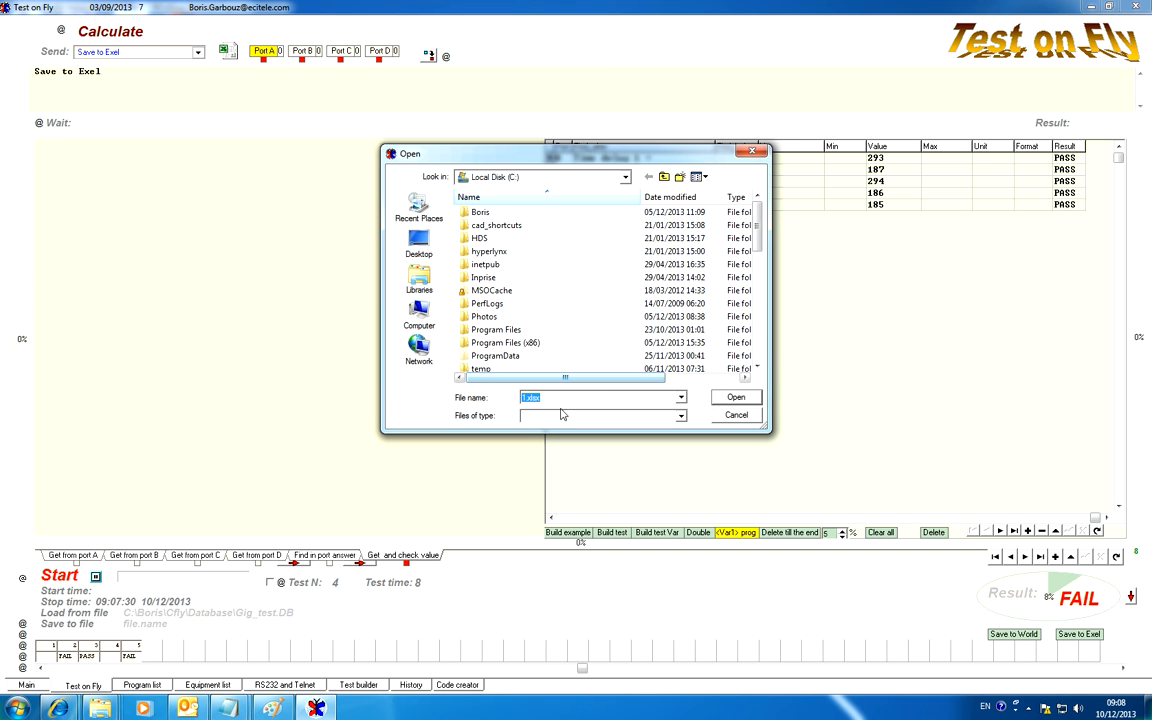
click(736, 398)
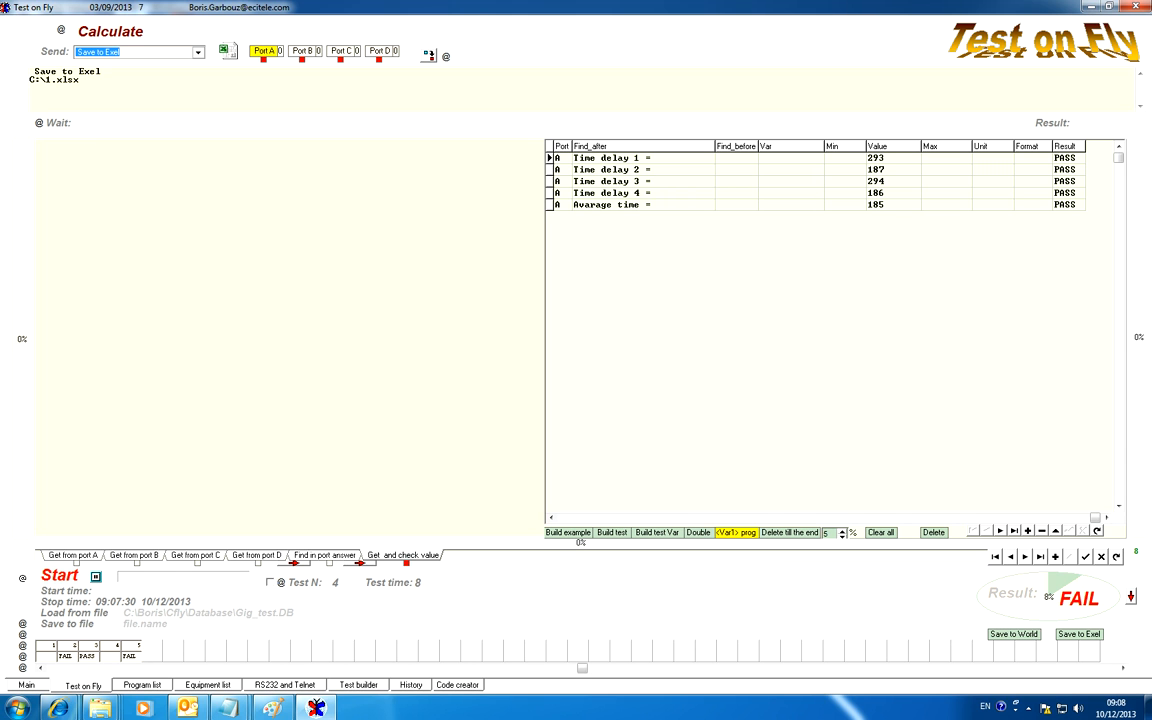
In Windows Explorer, delete the numbered text files 1.txt to 14.txt and 1.xlsx from the root of the C: drive.
mouse_move(100, 708)
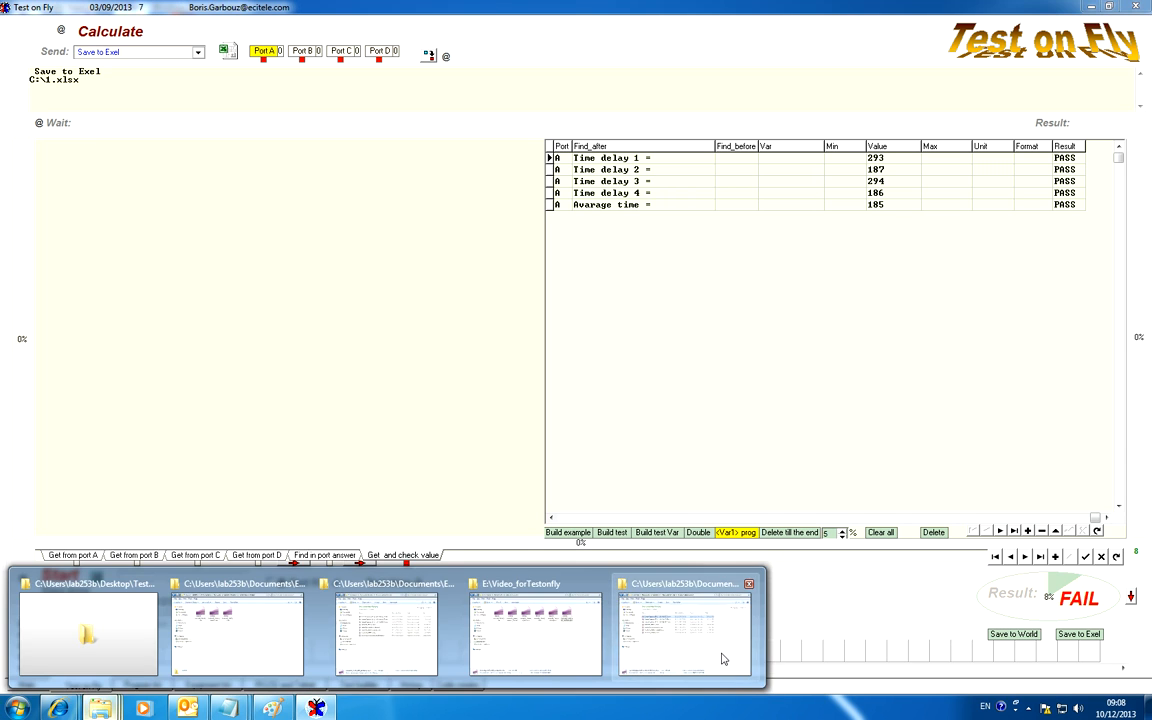
mouse_move(688, 655)
mouse_move(373, 645)
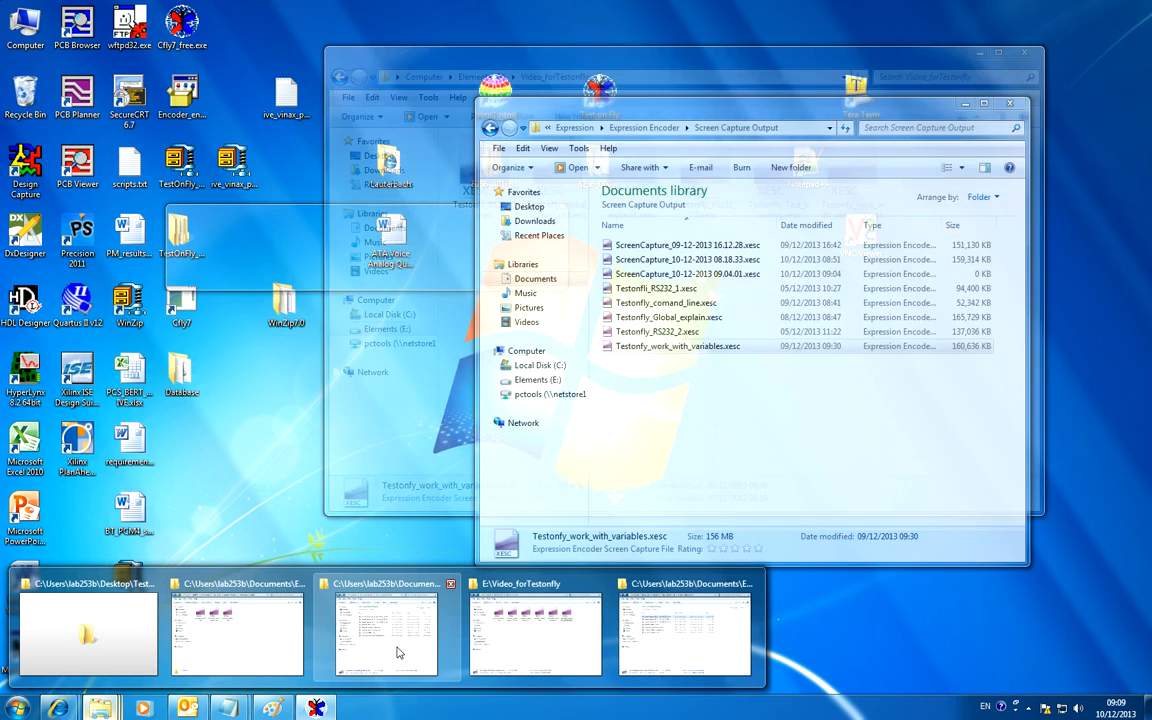
mouse_move(735, 667)
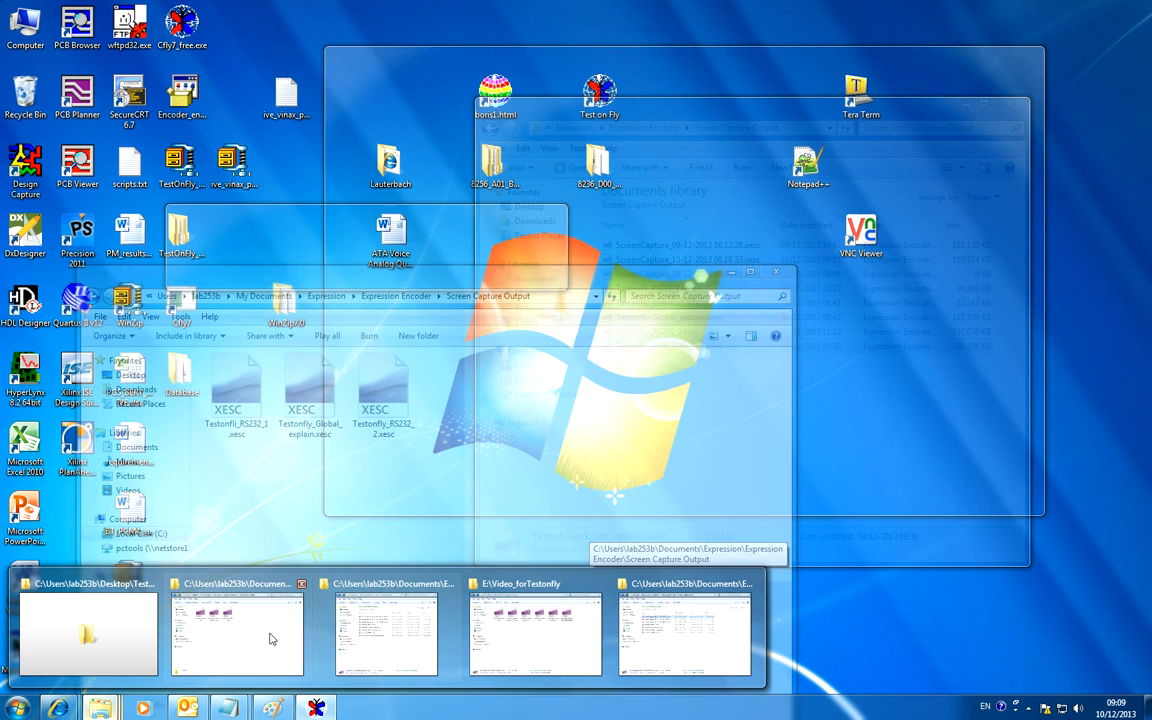
click(270, 635)
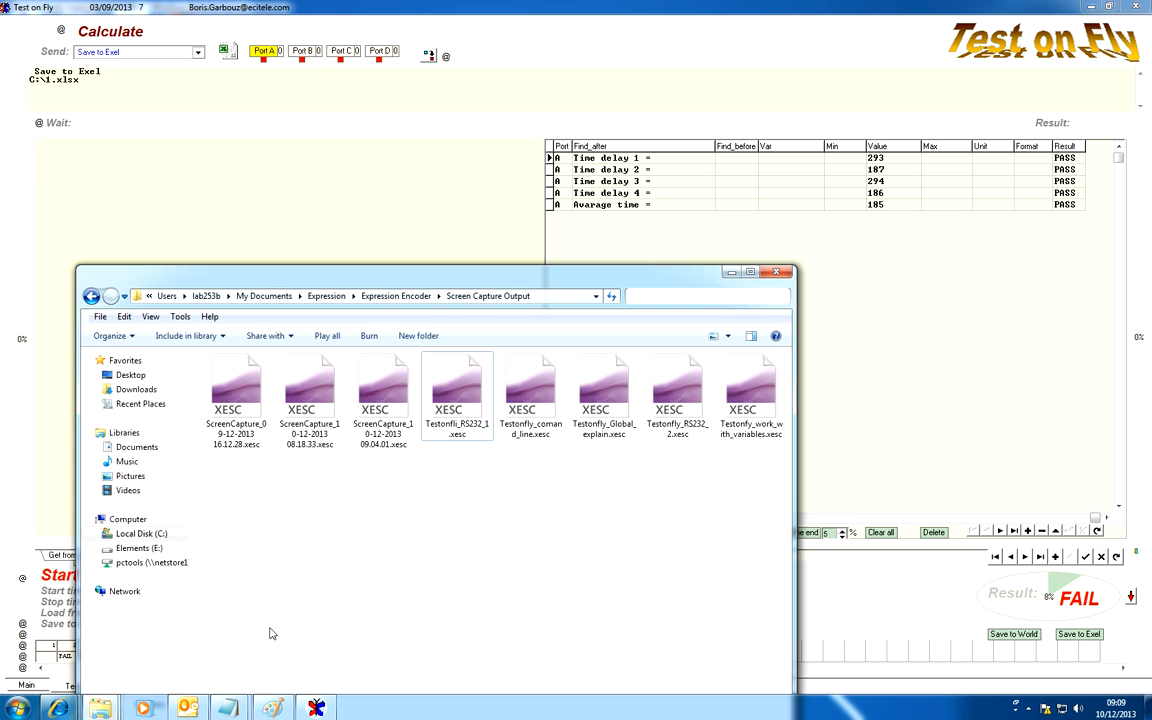
click(148, 536)
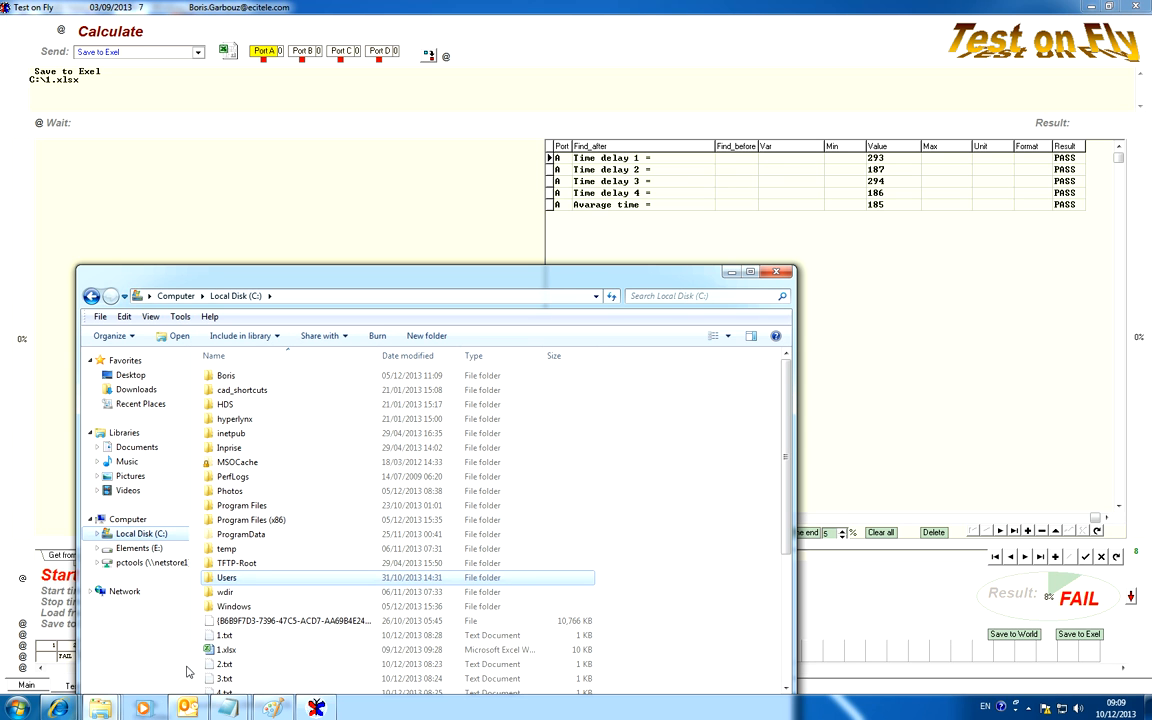
drag(303, 634, 203, 625)
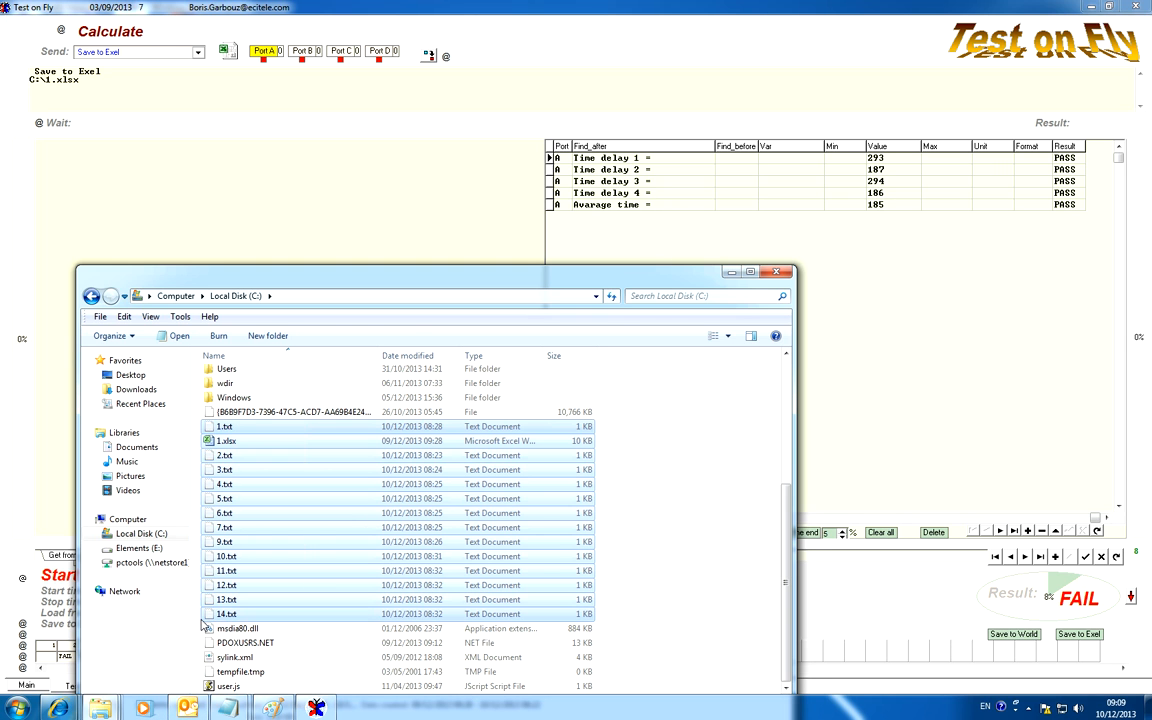
key(Delete)
click(640, 366)
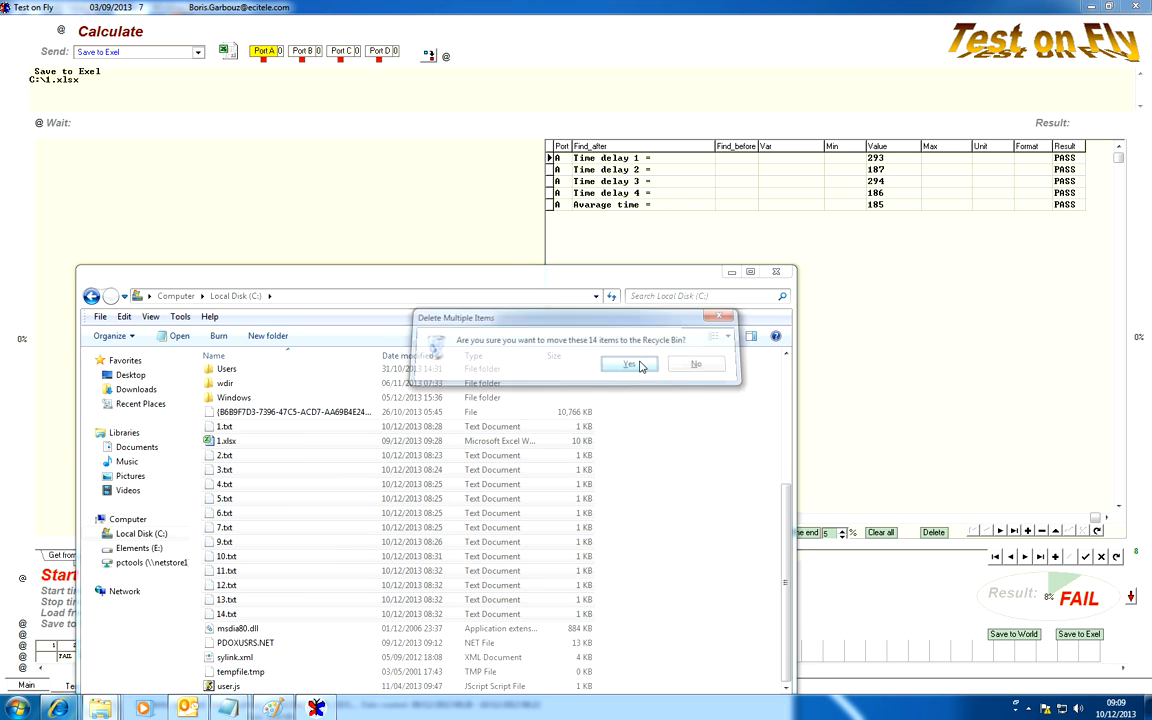
click(272, 90)
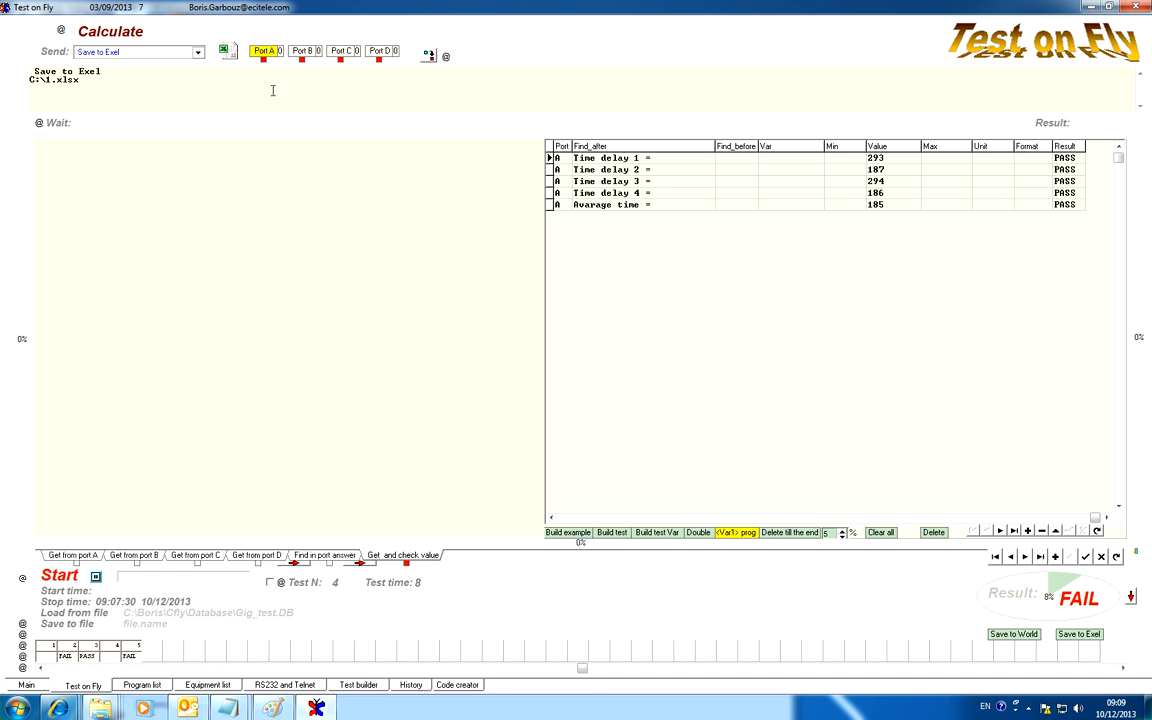
Copy the path C:\1.xlsx from test 4 and use it to replace the attachment path in test 5's email command.
click(106, 648)
click(104, 647)
drag(80, 80, 2, 80)
key(ctrl+c)
click(128, 652)
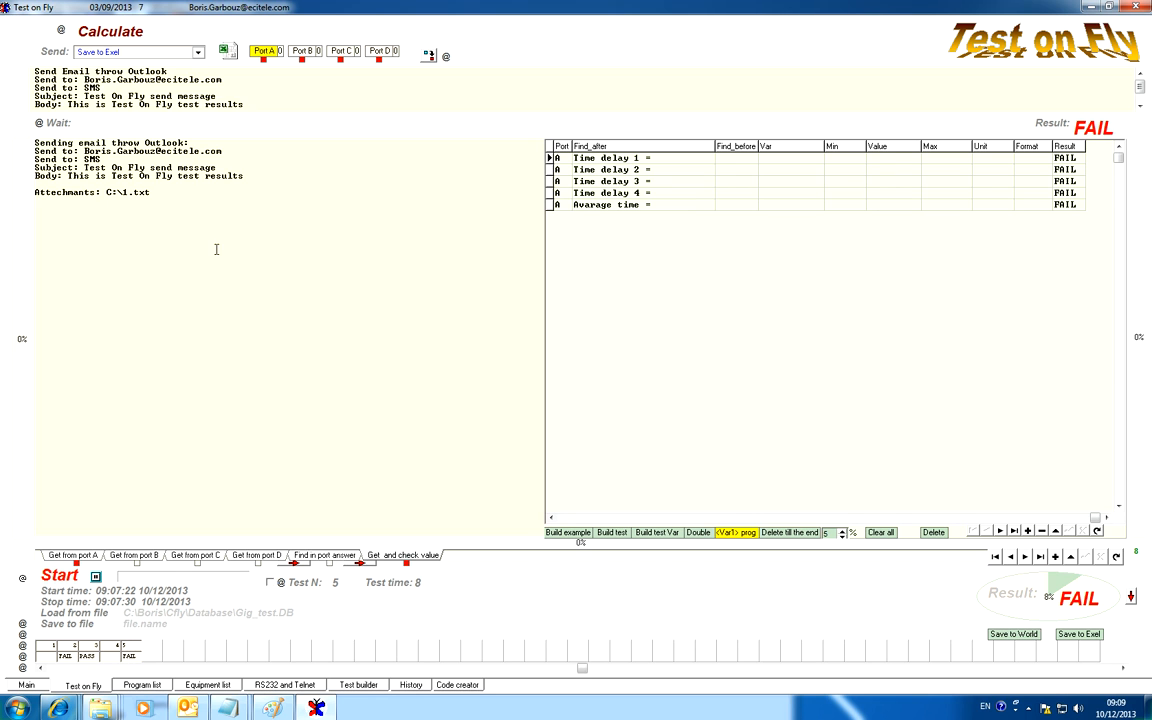
drag(160, 96, 107, 89)
key(ctrl+v)
click(184, 80)
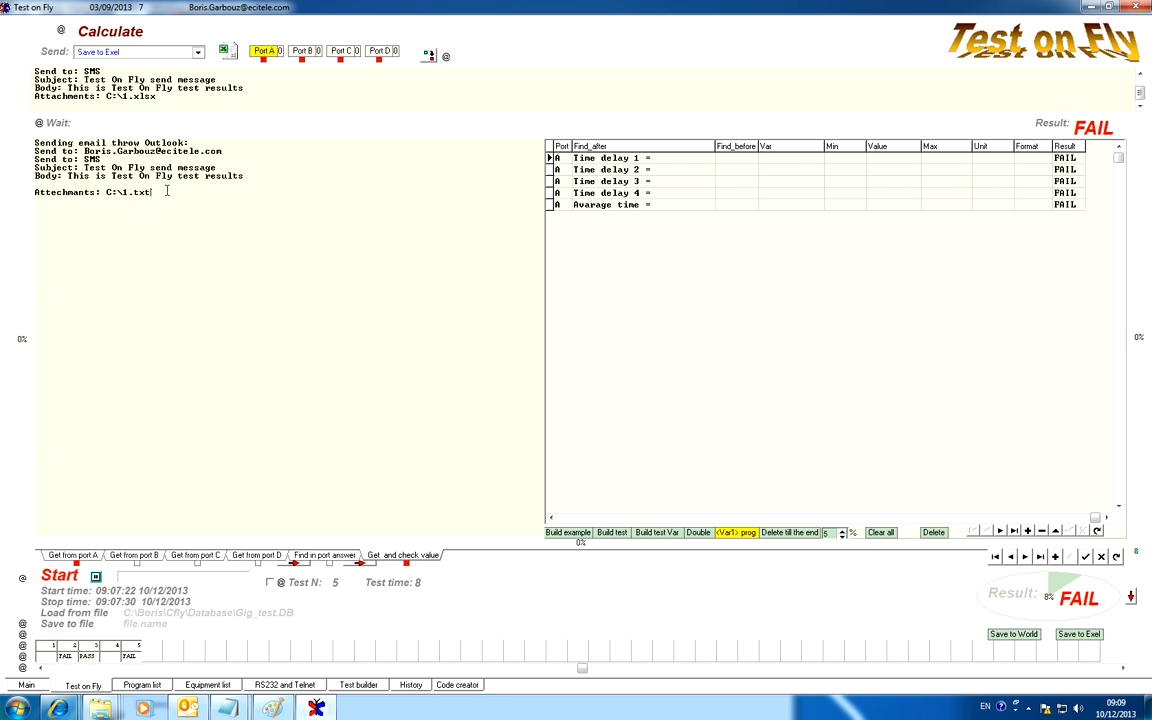
Add the word Excel to test 5's email body so it reads "This is Test On Fly test Excel results".
click(206, 88)
text(Excel)
drag(277, 88, 117, 92)
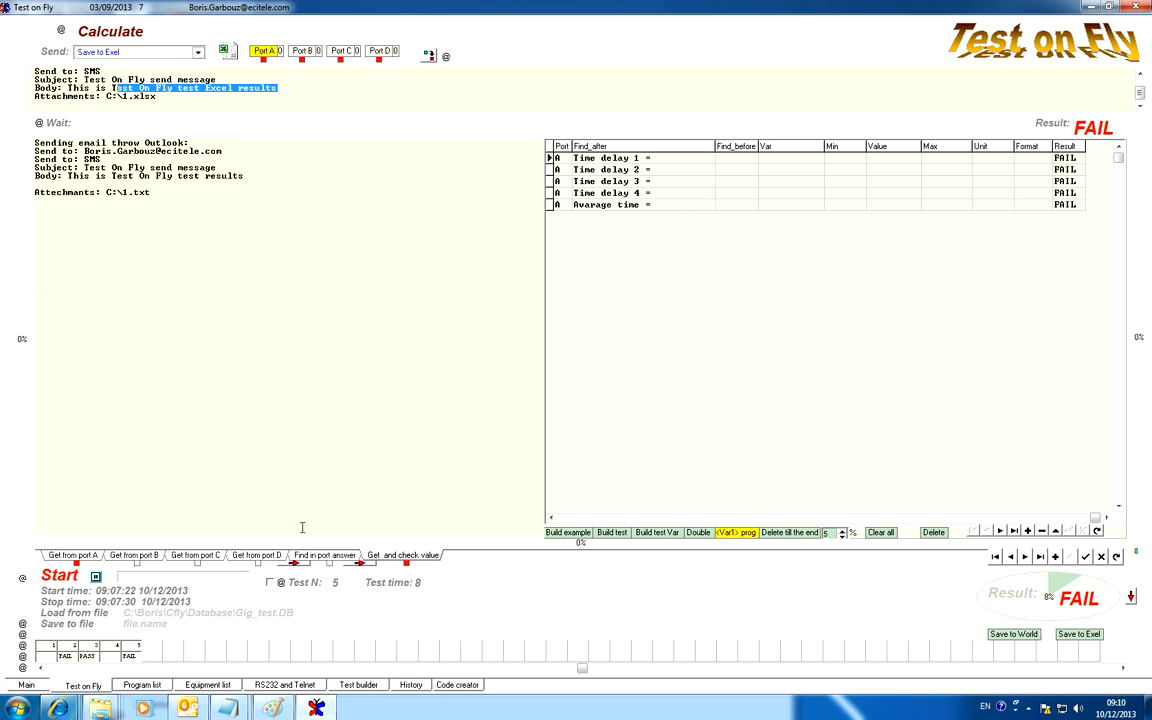
Set the starting values of both <#> and <@> to 1 in Test builder, and return to the test view.
click(1023, 557)
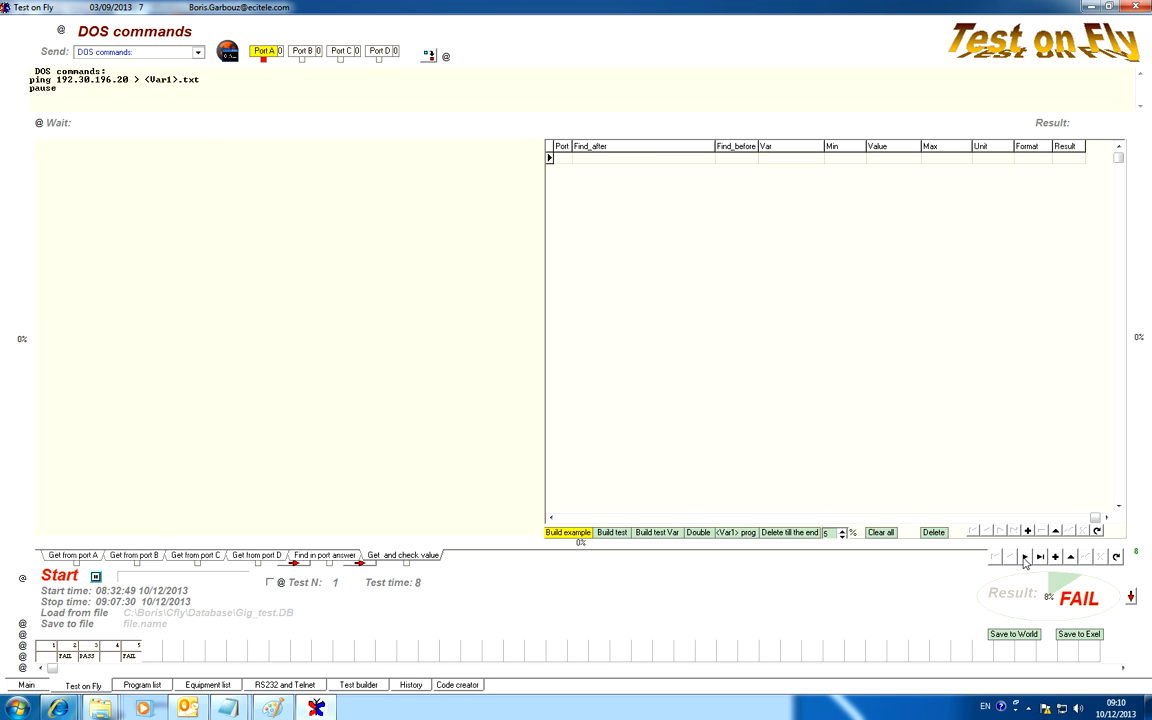
click(1024, 558)
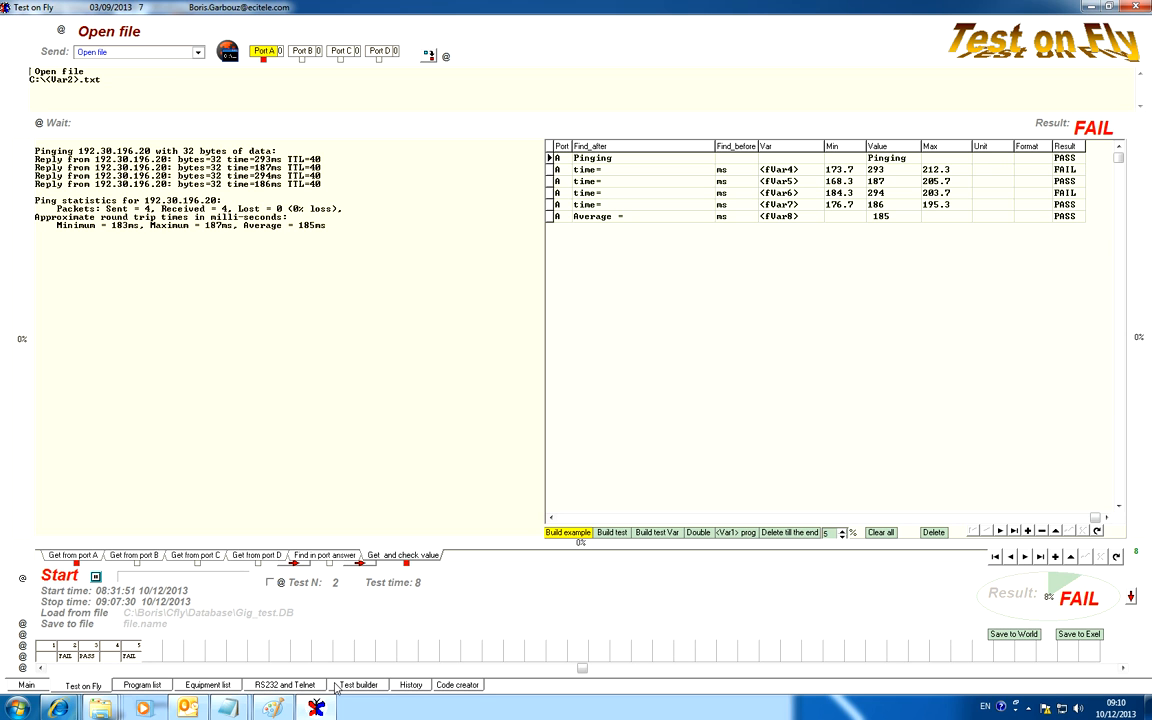
click(374, 680)
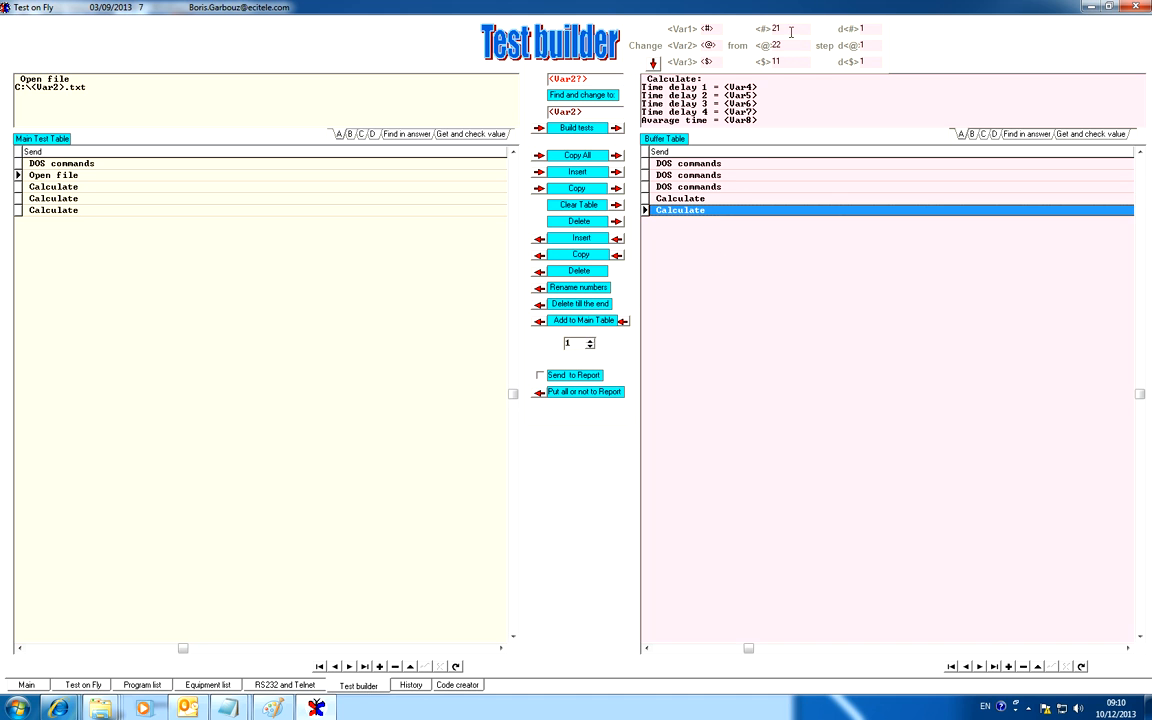
double_click(757, 27)
text(1)
drag(794, 44, 744, 43)
text(1)
click(85, 685)
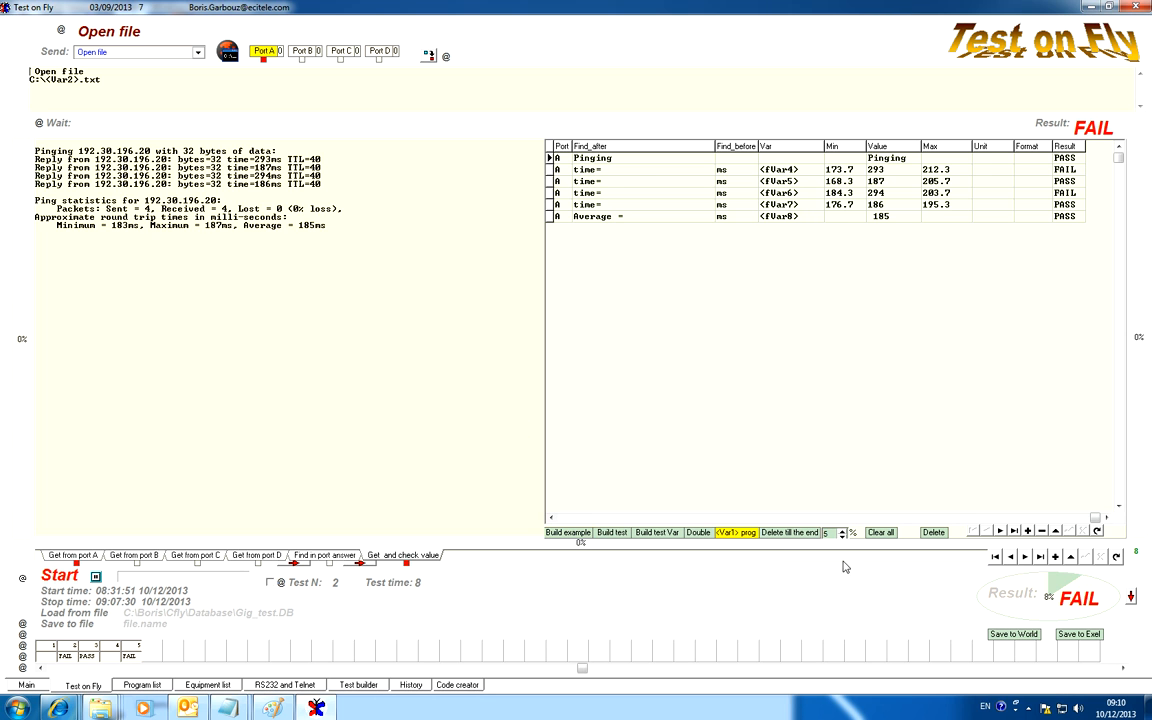
Step back and forth through tests 2, 3 and 4 to review their commands, finishing on test 4.
click(1025, 557)
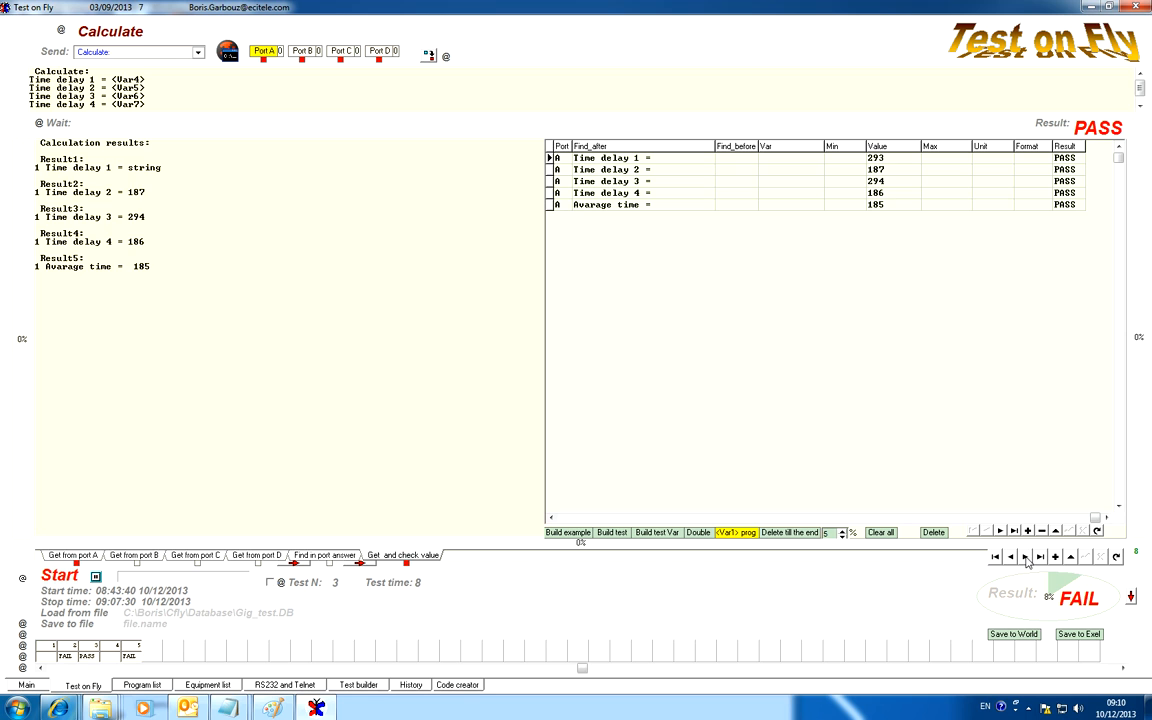
click(1025, 557)
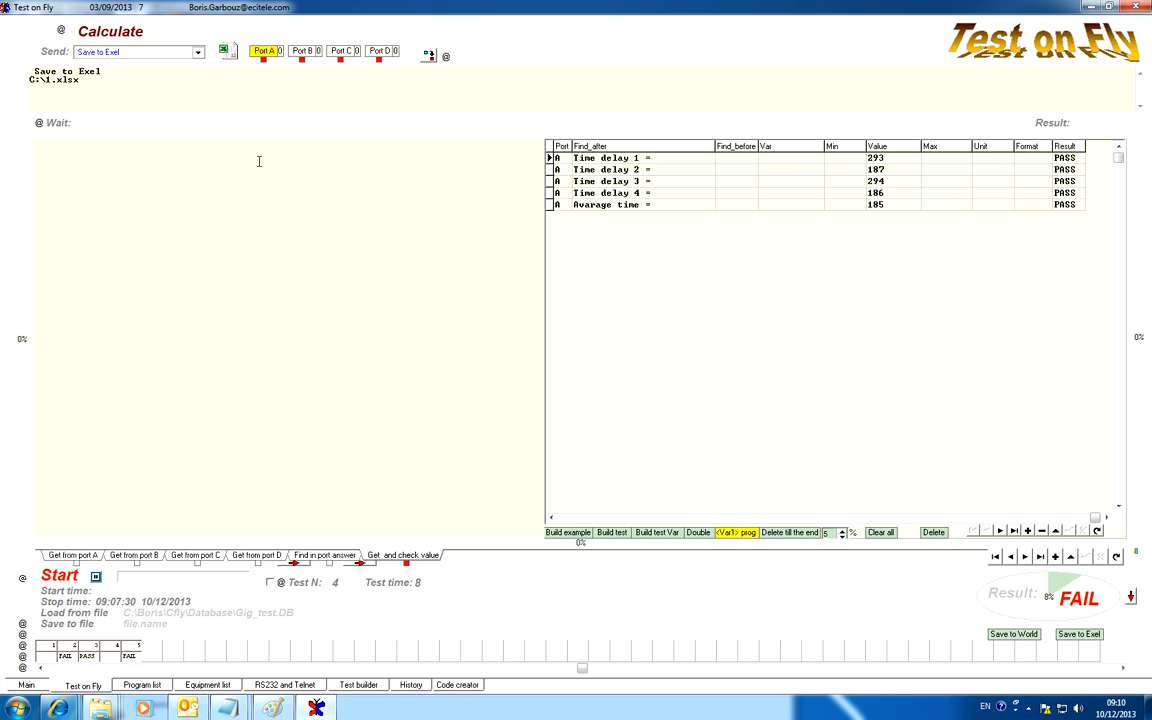
click(1011, 557)
click(1011, 558)
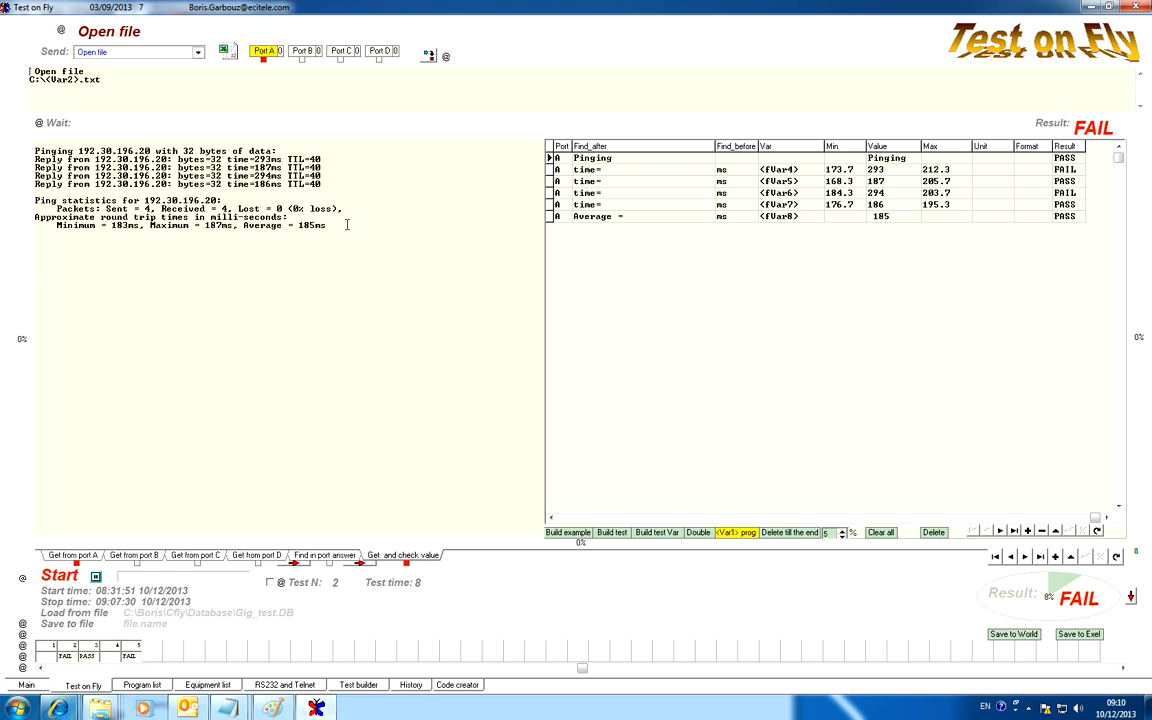
click(1026, 560)
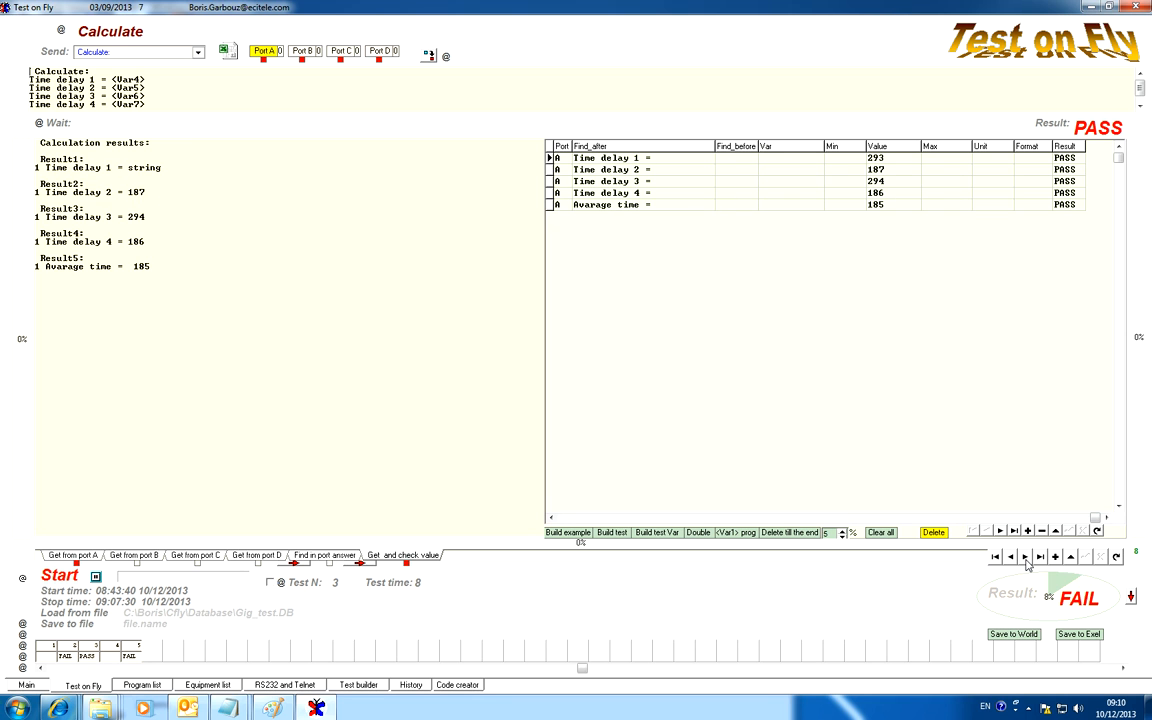
click(1026, 558)
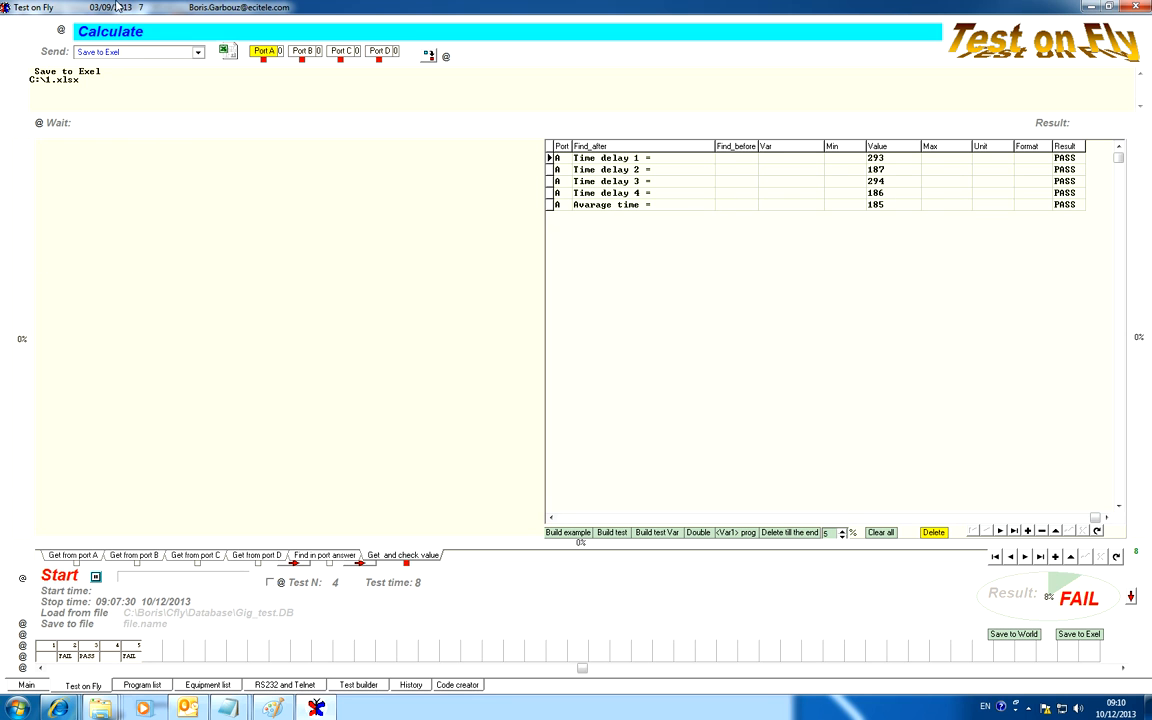
click(1011, 557)
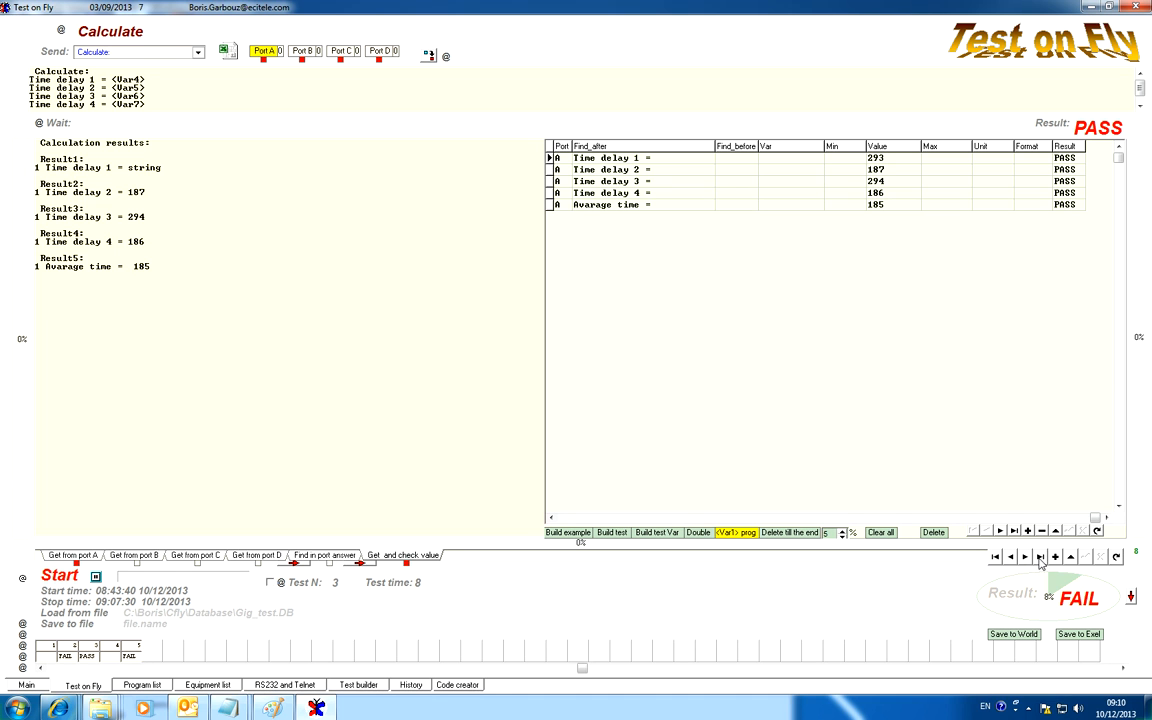
click(1026, 558)
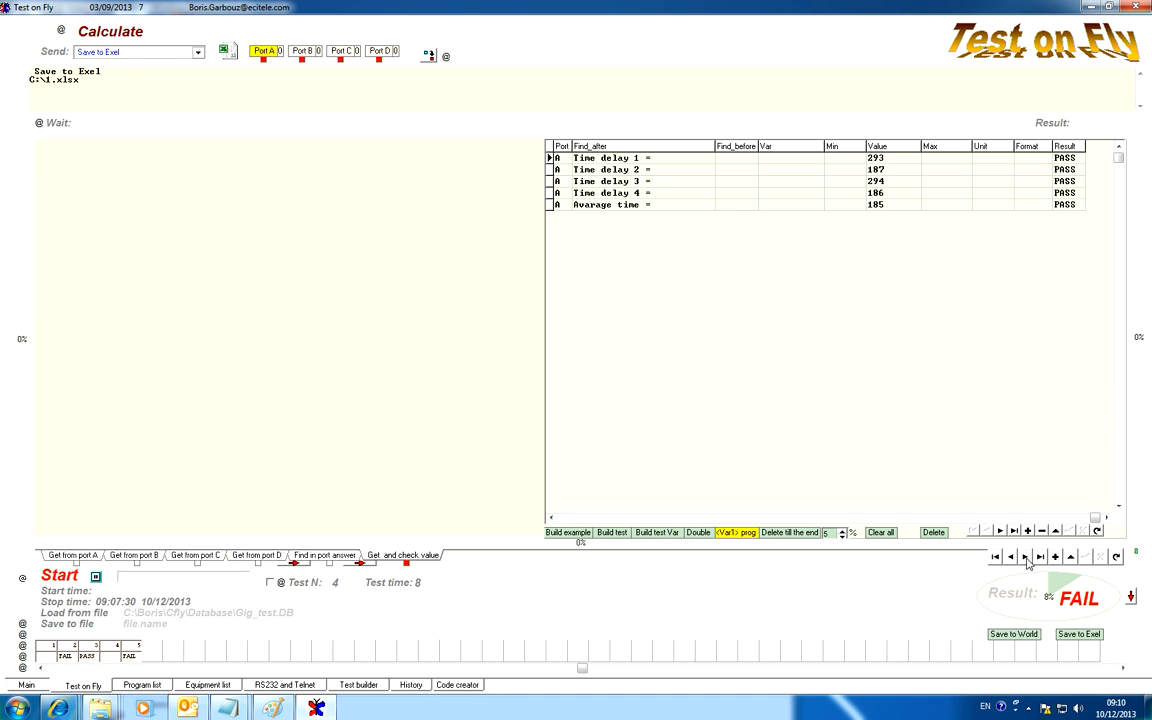
Replace test 4's title with the command name Save to Exel, copied from its command text.
click(107, 37)
drag(101, 72, 33, 71)
key(ctrl+c)
drag(143, 30, 72, 30)
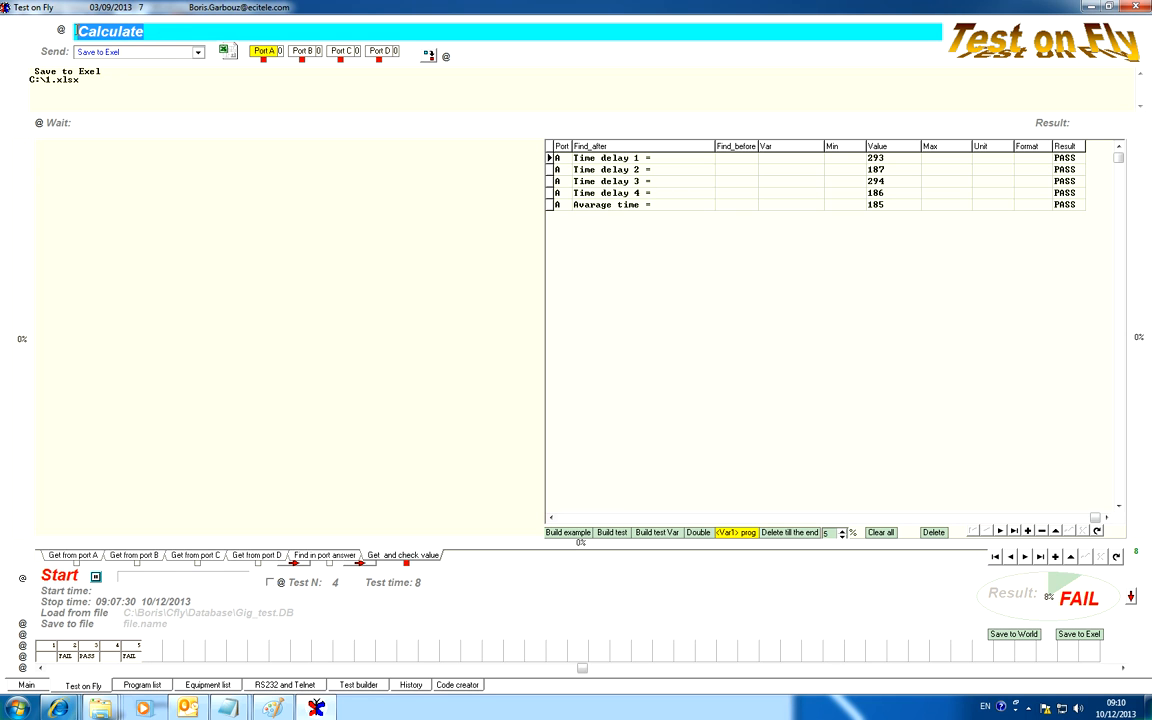
key(ctrl+v)
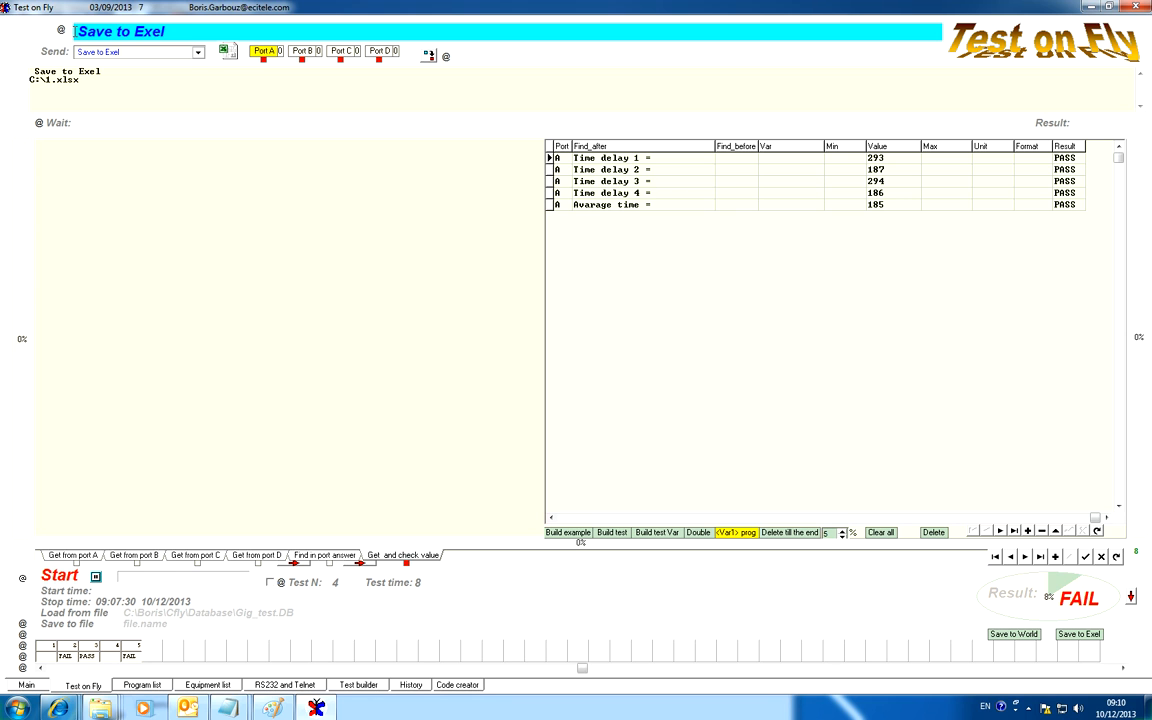
Replace test 5's title with Send Email throw Outlook, copied from the first line of its command text.
click(96, 71)
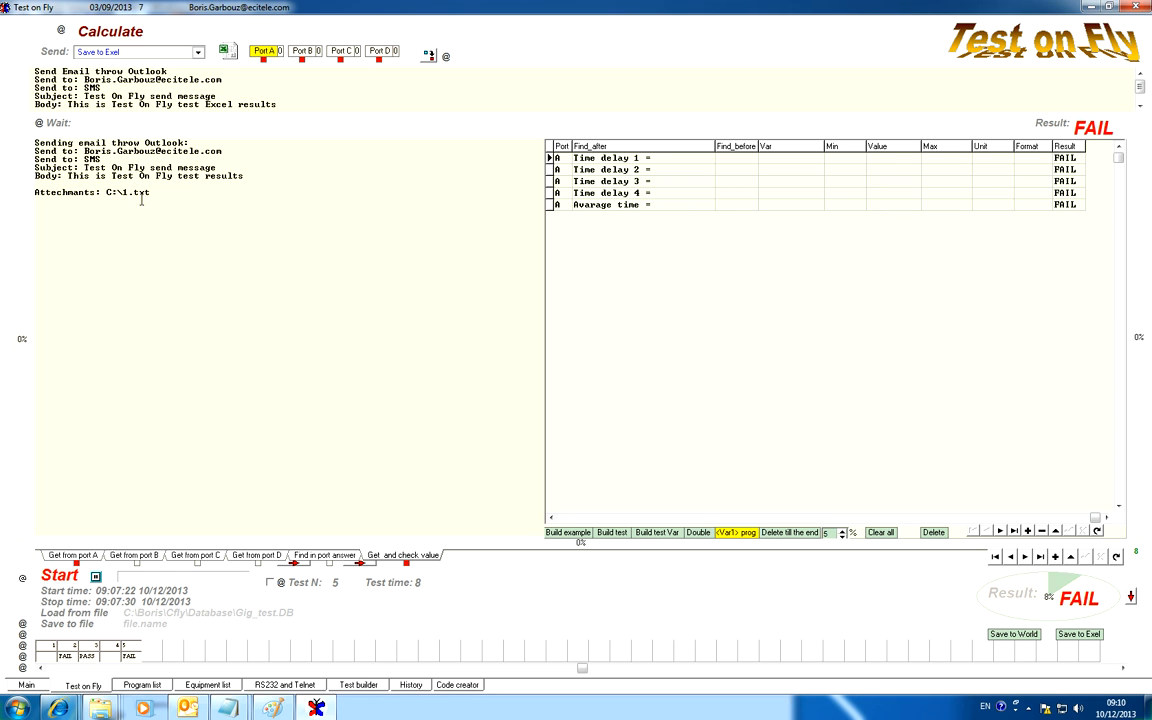
drag(168, 71, 34, 71)
key(ctrl+c)
drag(145, 31, 75, 32)
click(75, 32)
double_click(75, 32)
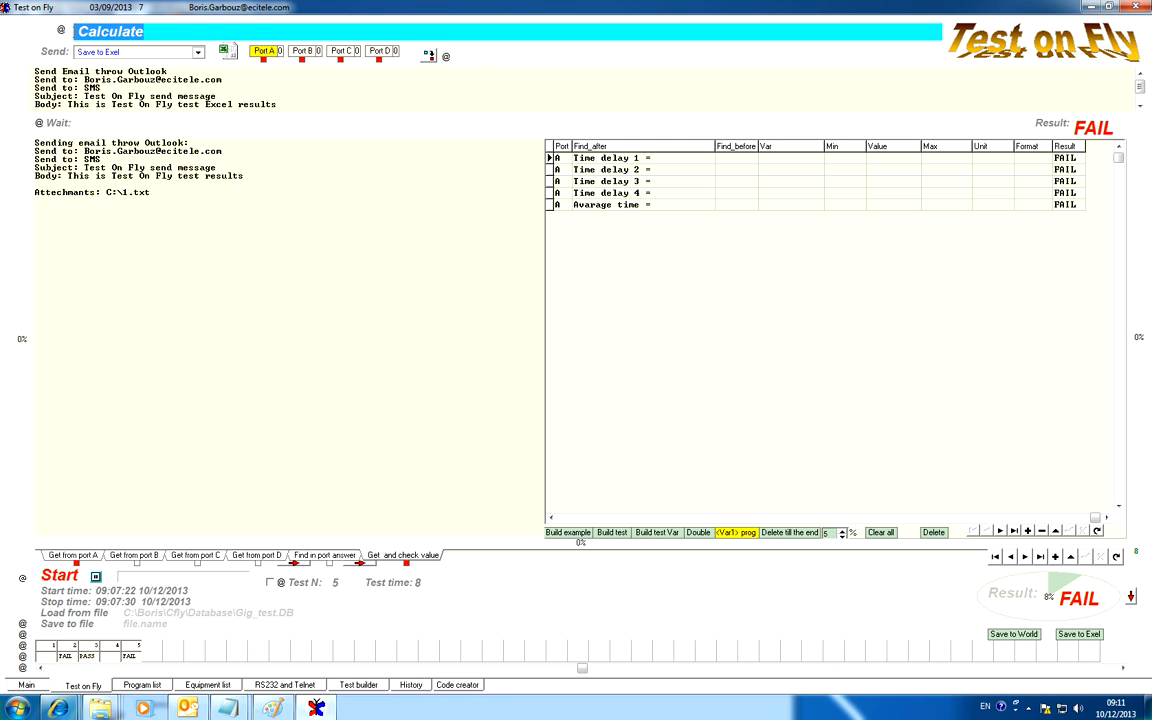
key(ctrl+v)
key(Return)
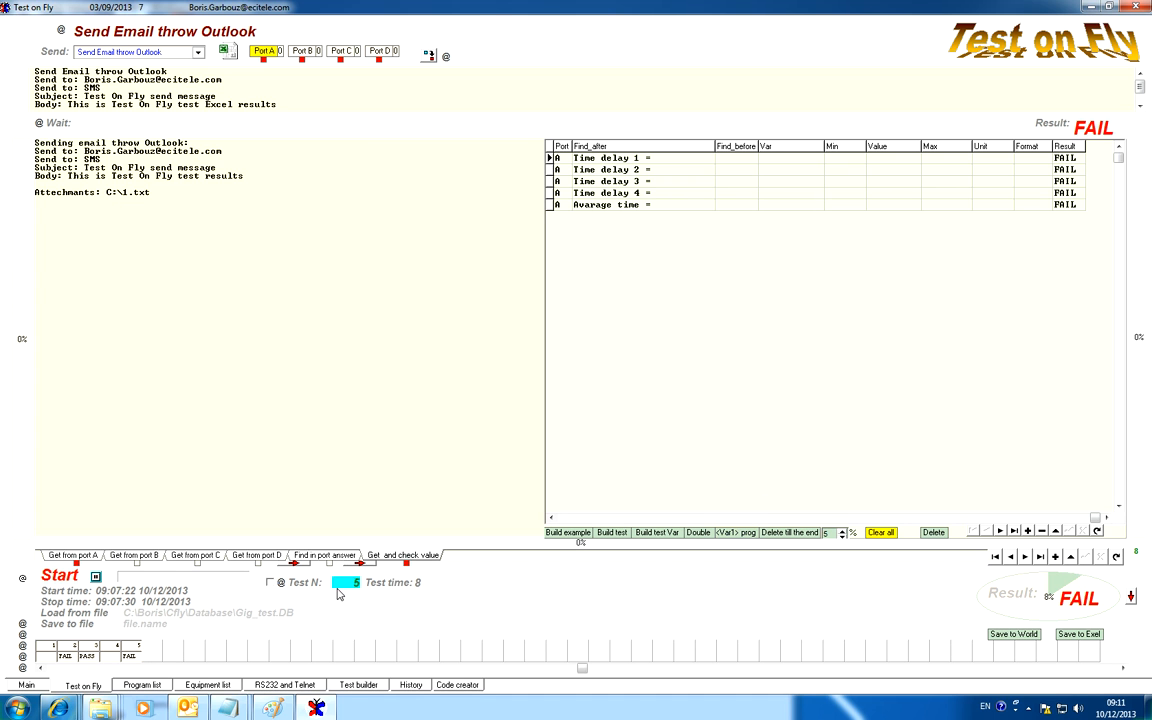
Review in Test builder how the DOS commands, Open file and Calculate tests use their variables and the starting values of <#> and <@>.
click(357, 685)
click(88, 163)
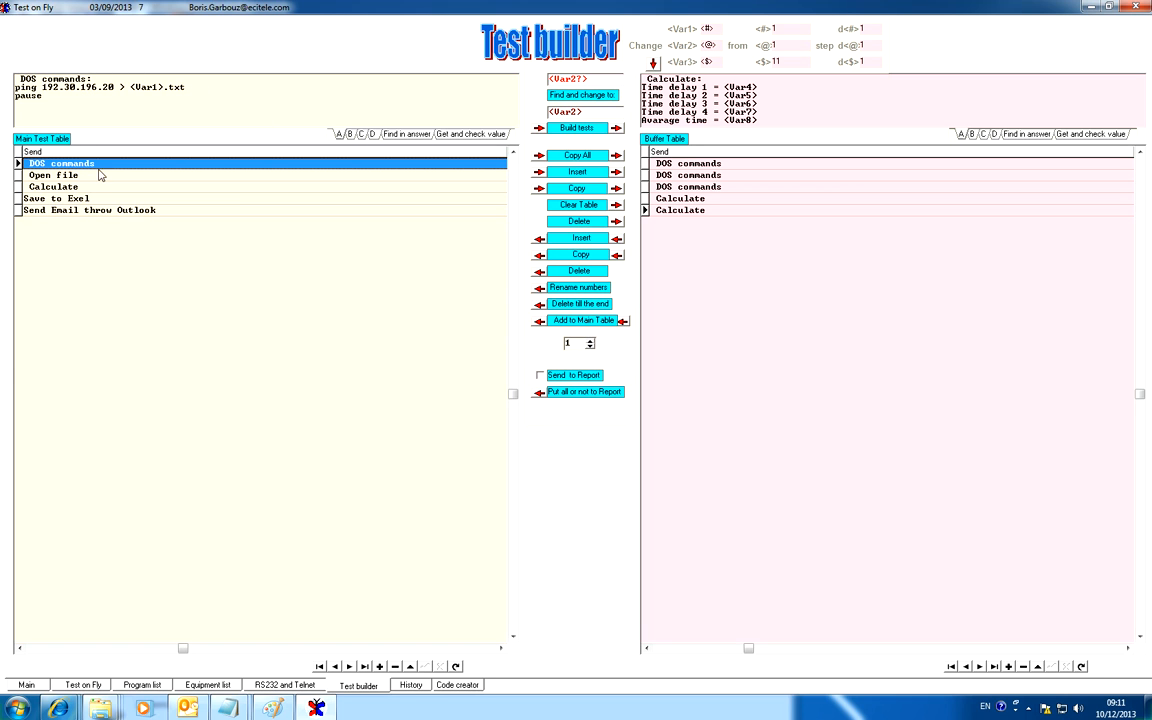
drag(130, 88, 182, 87)
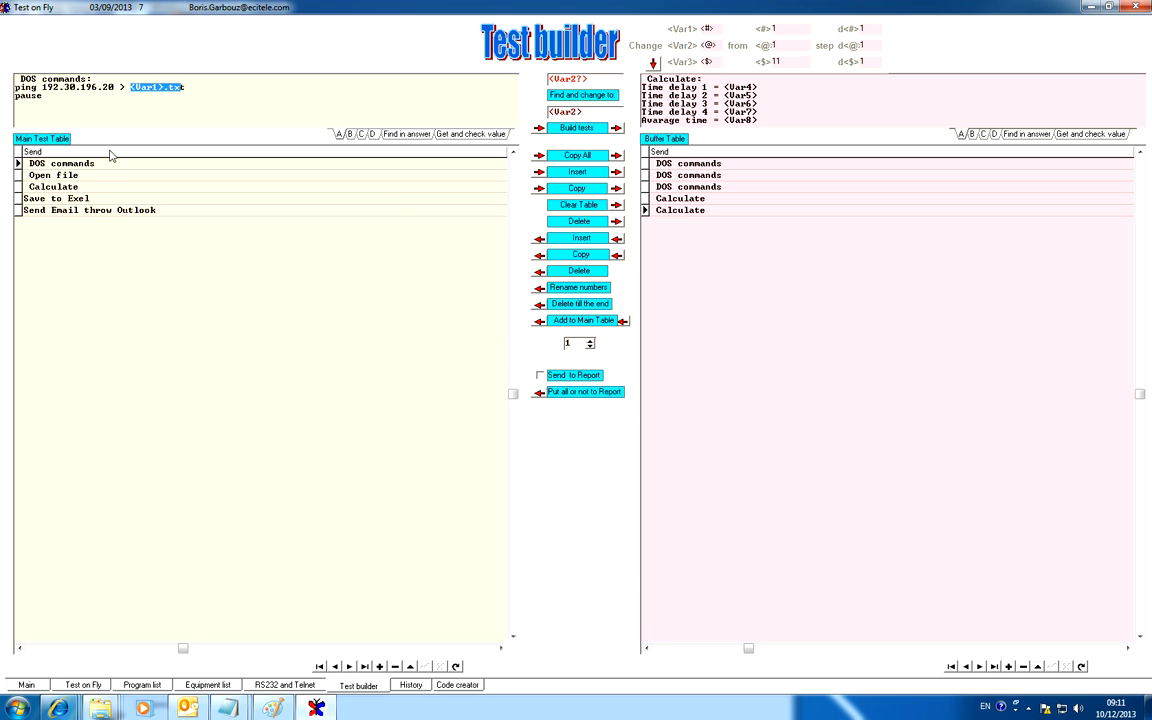
click(60, 175)
drag(33, 88, 65, 79)
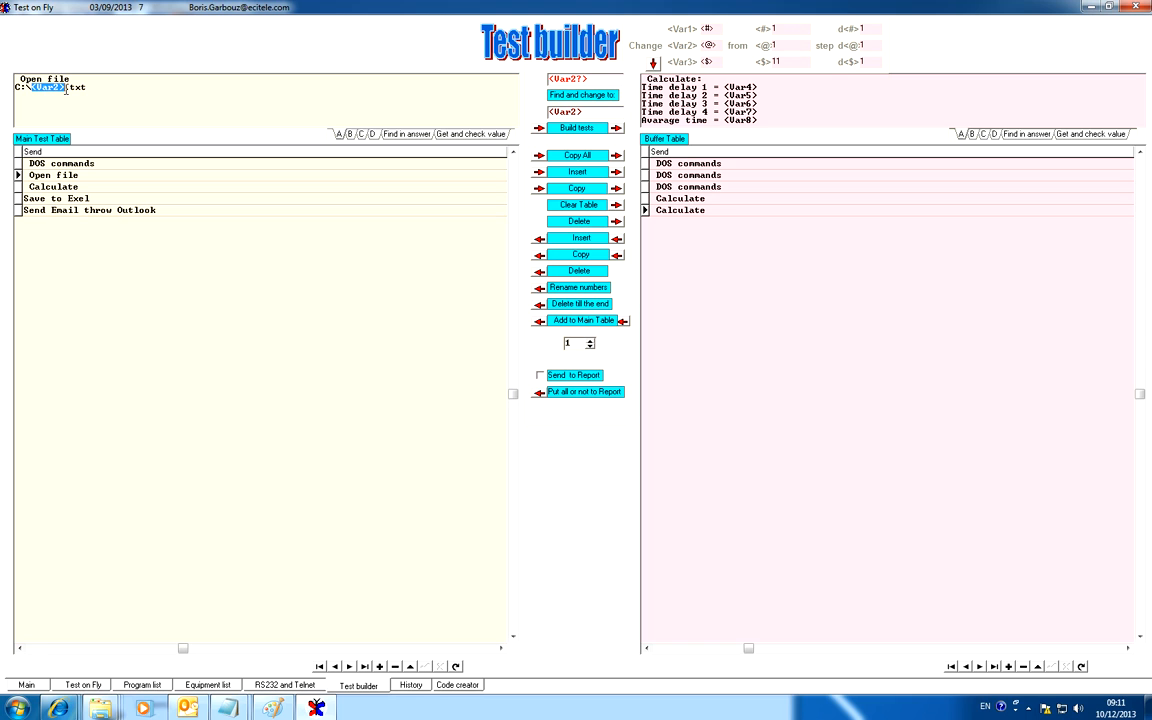
drag(786, 28, 769, 33)
click(786, 43)
click(32, 162)
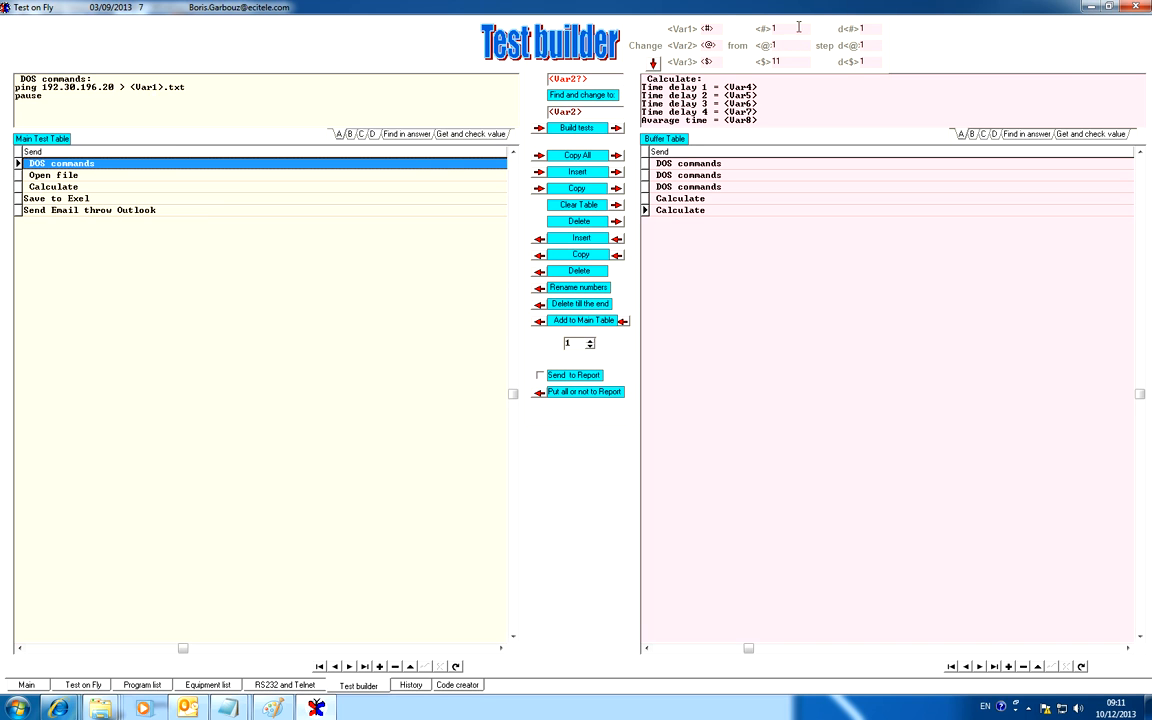
click(53, 176)
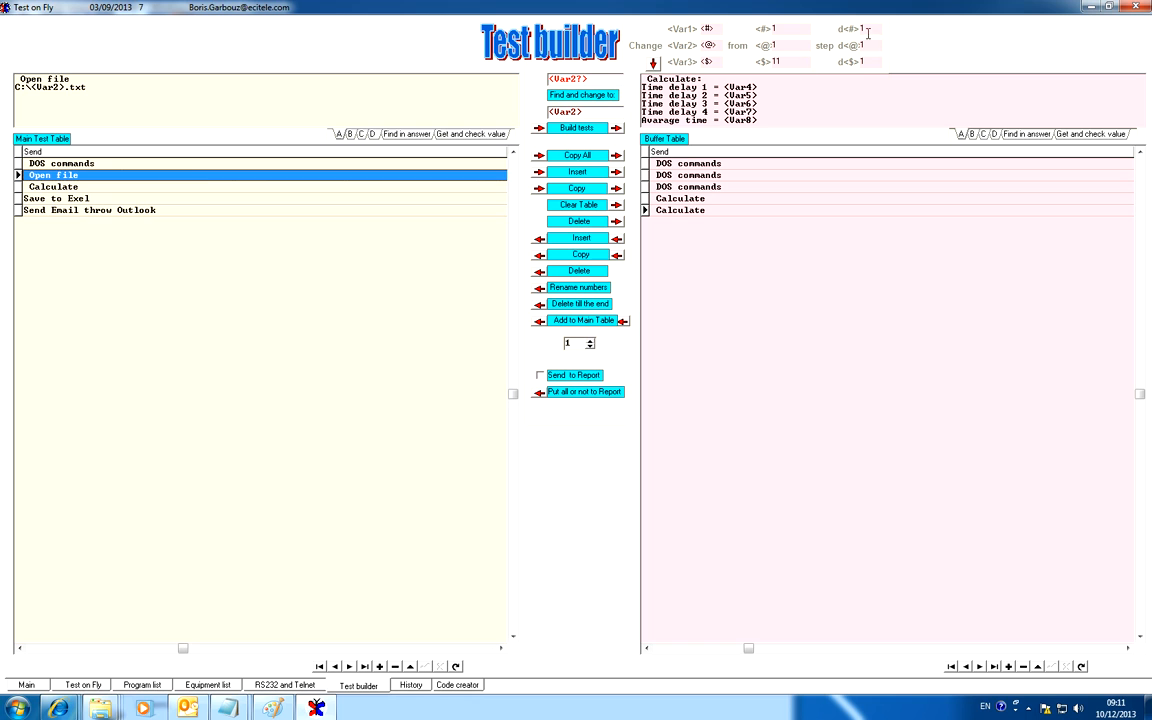
click(773, 45)
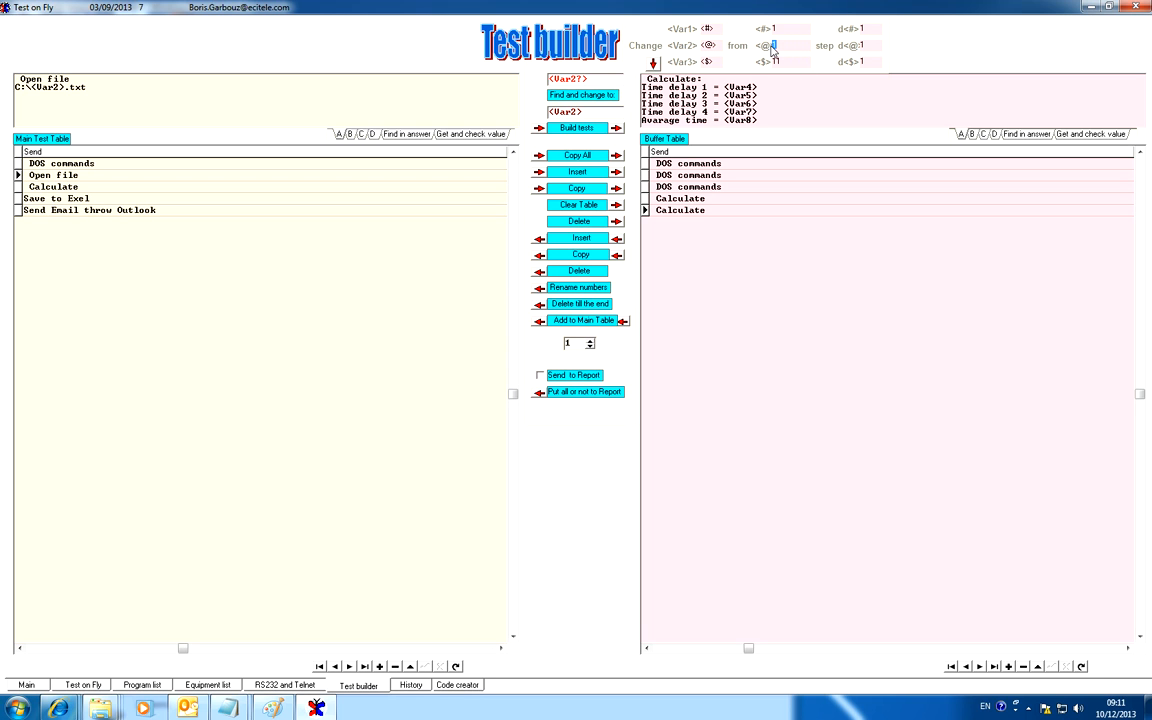
click(117, 189)
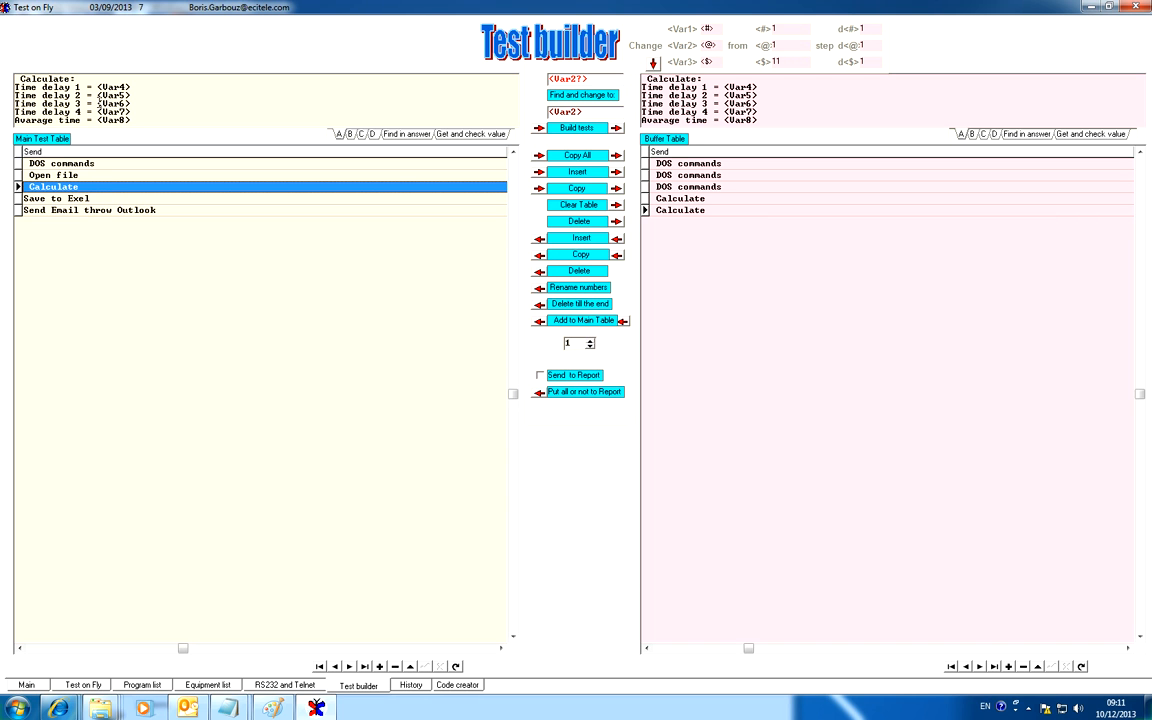
click(72, 174)
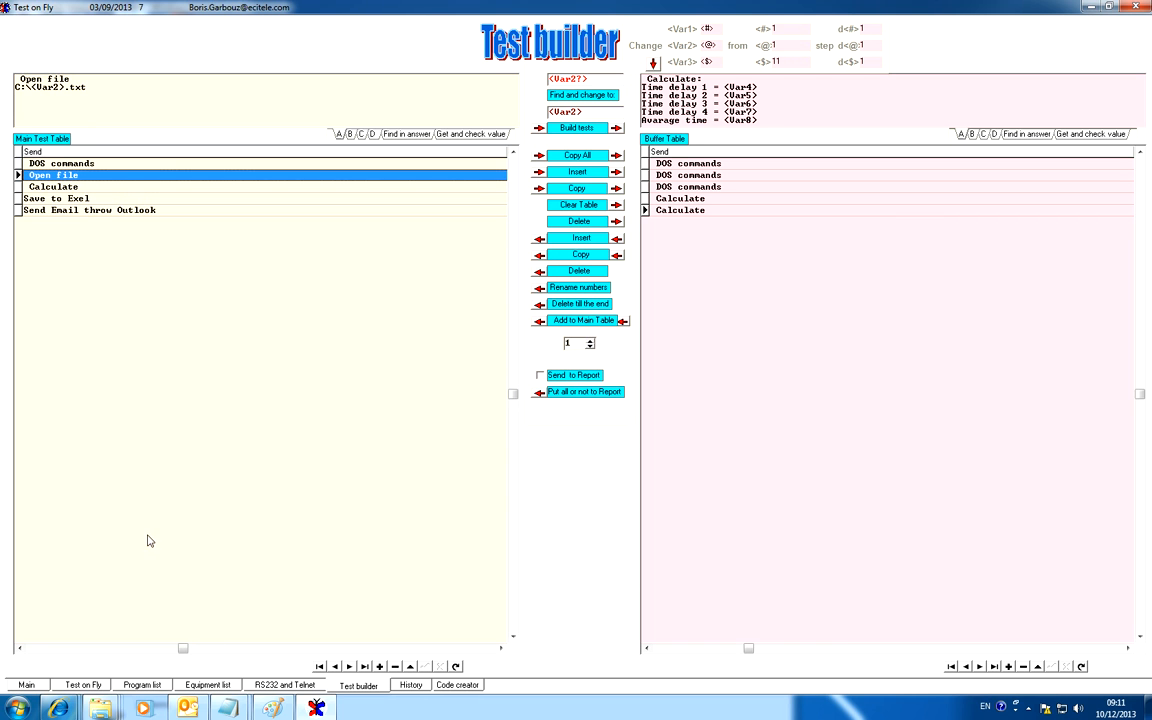
Return to the test view and examine test 3's Calculate commands, calculation results and Time delay rows in the value table.
click(84, 685)
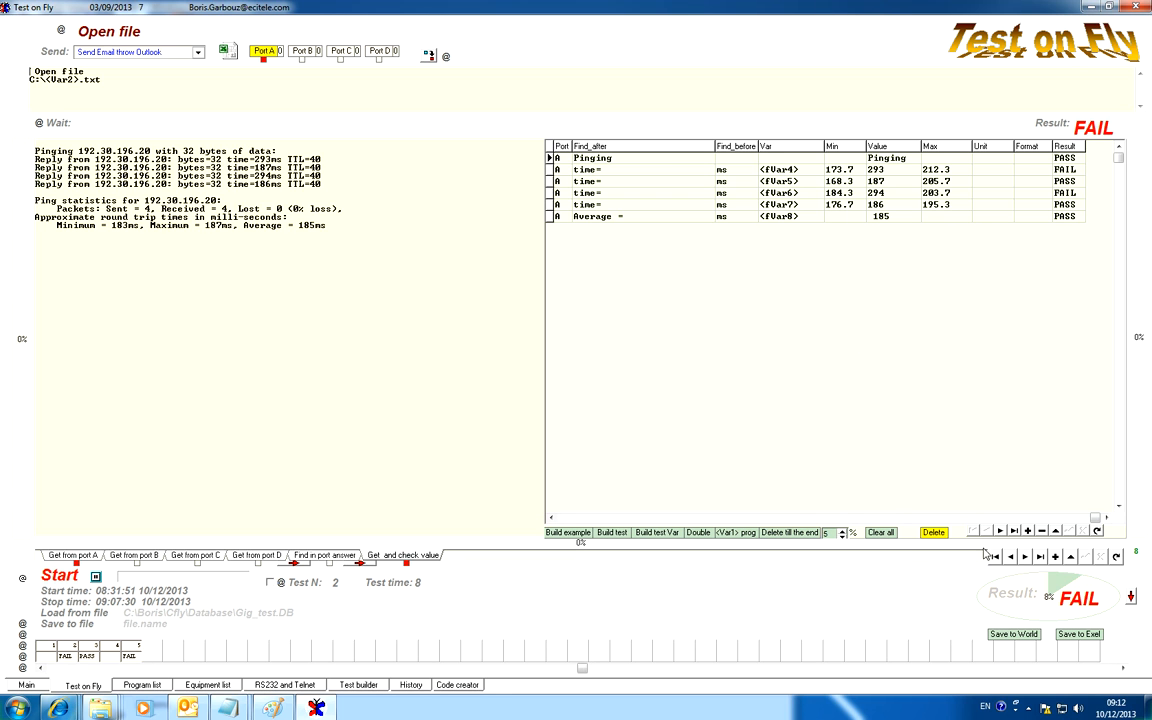
click(1025, 557)
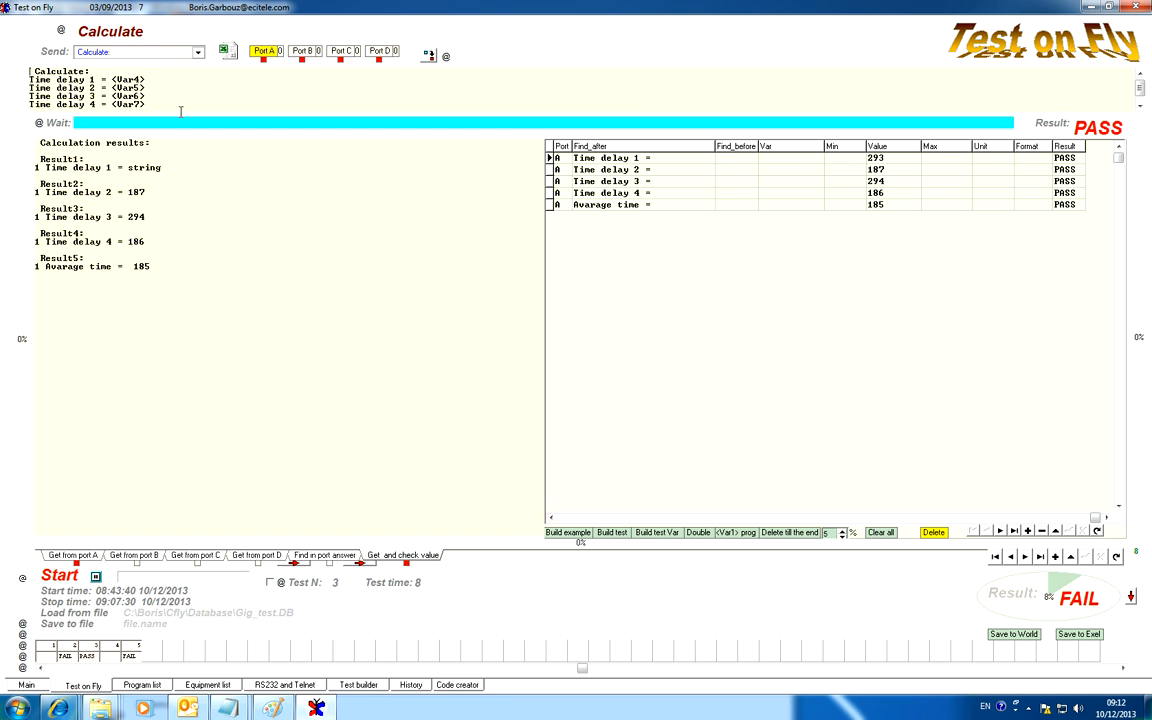
drag(182, 102, 29, 77)
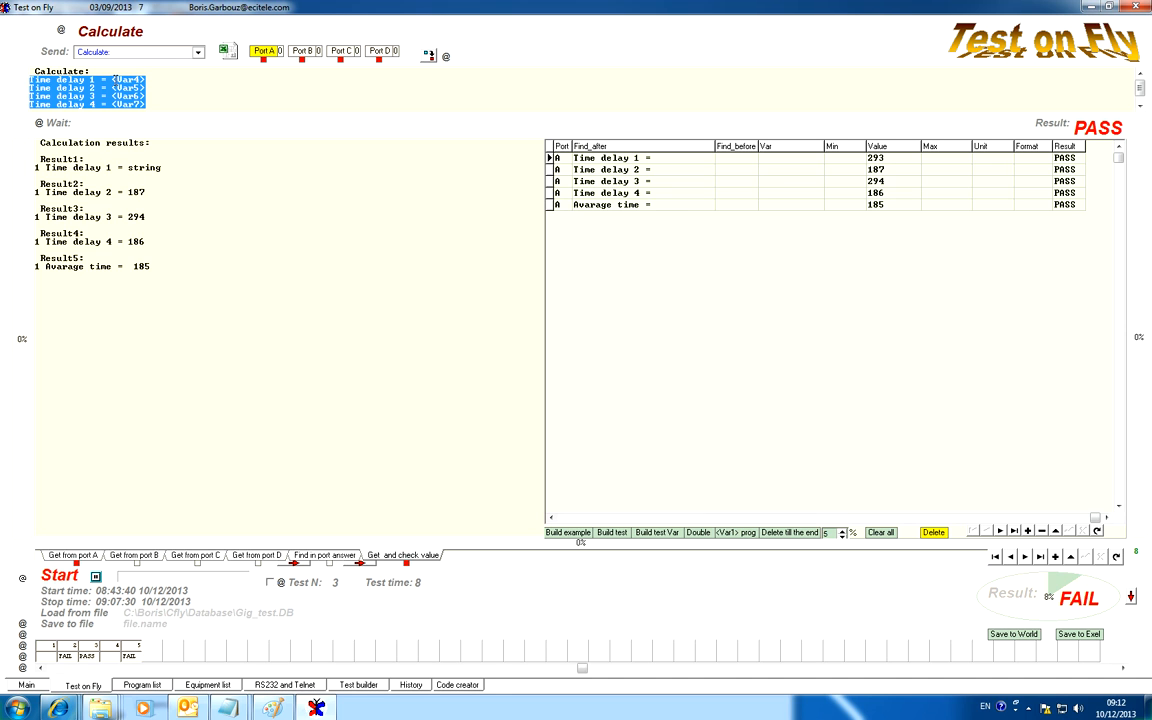
drag(112, 79, 147, 78)
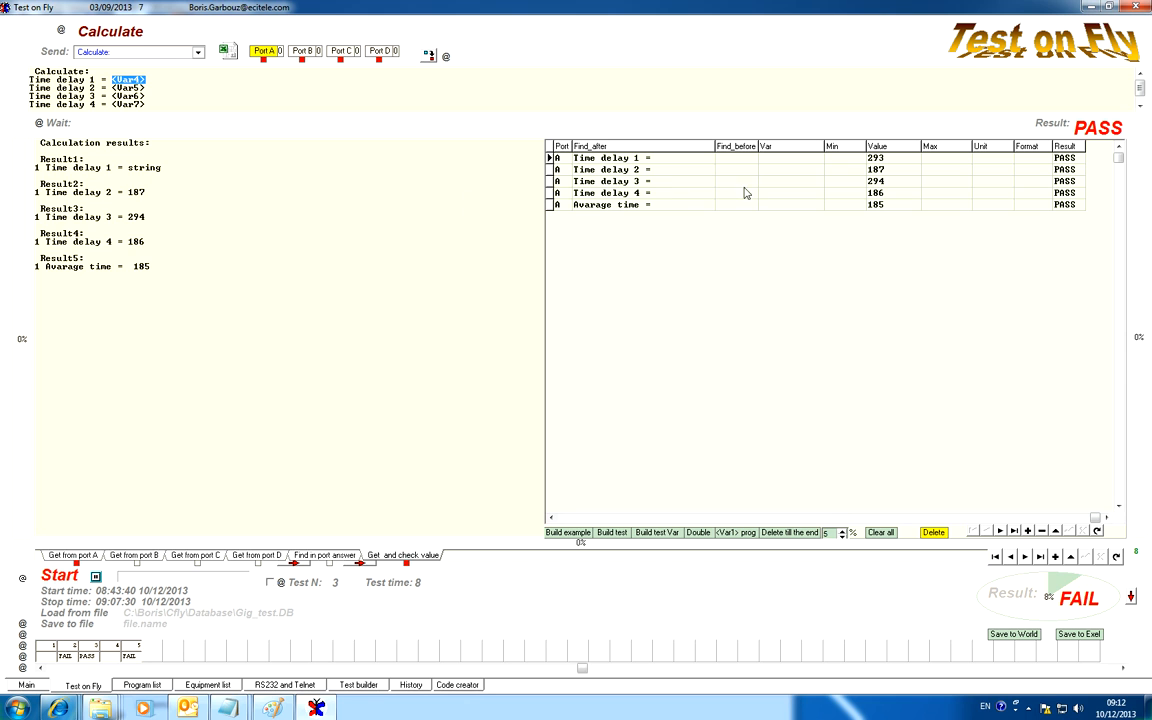
drag(170, 270, 40, 167)
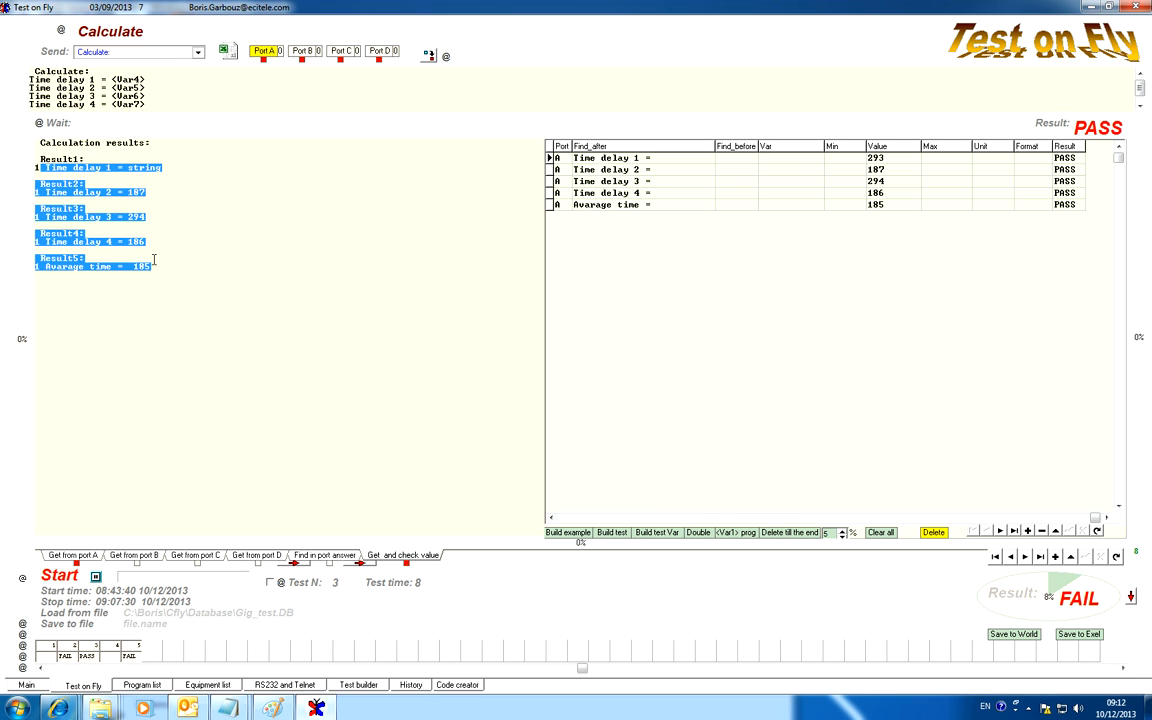
click(600, 158)
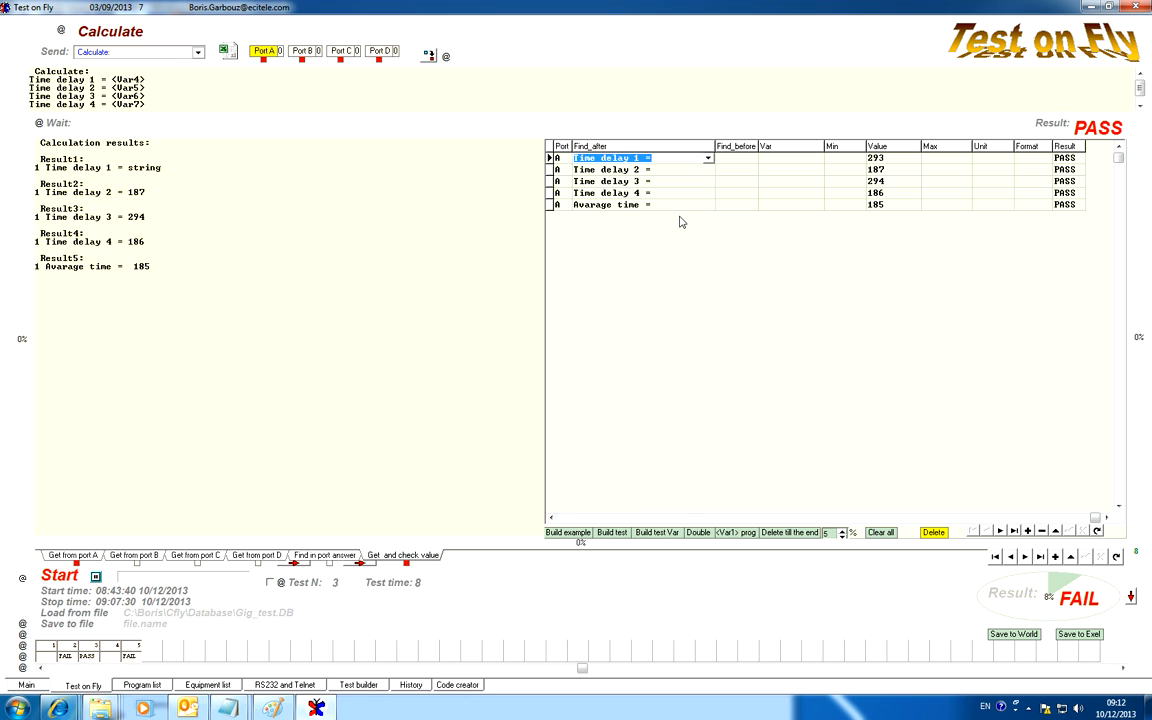
click(678, 174)
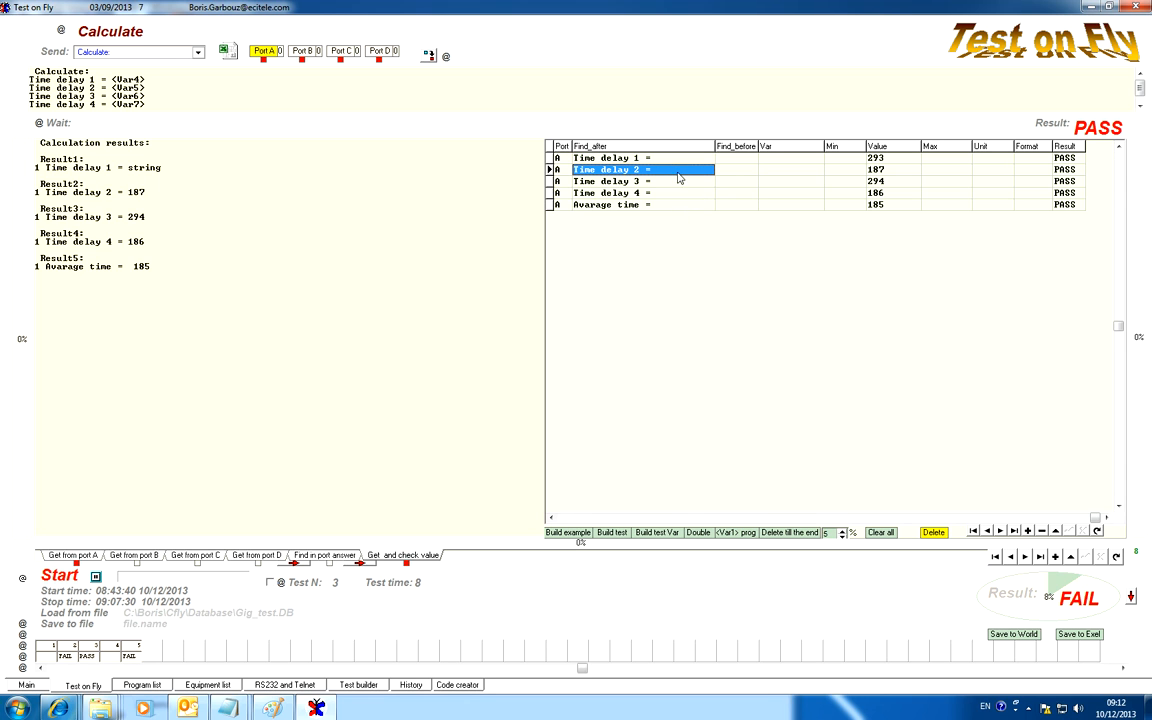
click(679, 182)
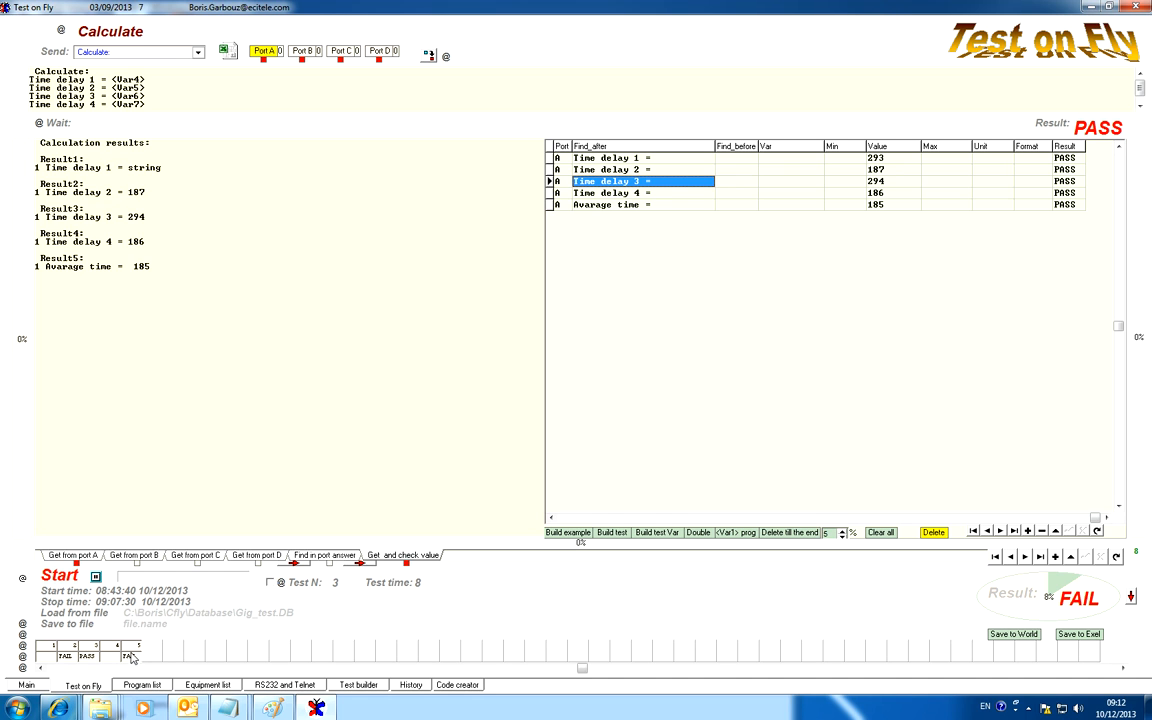
Step through test 4 to test 5, Send Email throw Outlook, and start the test sequence.
click(1025, 557)
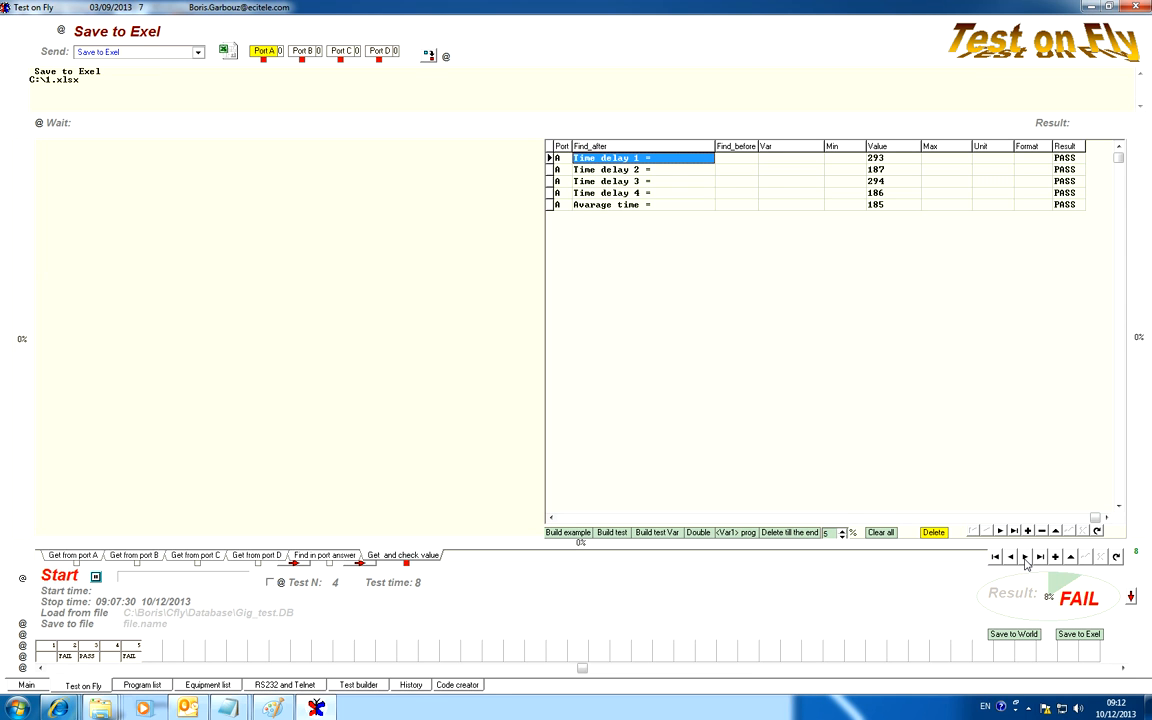
click(1025, 557)
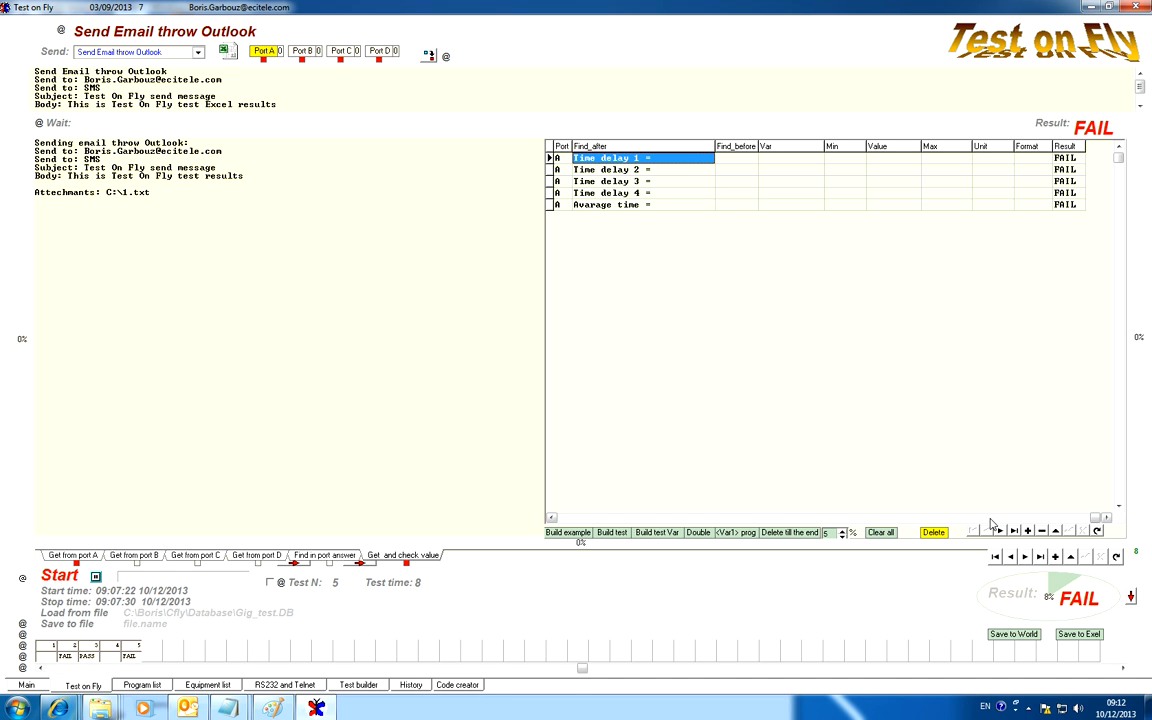
click(59, 576)
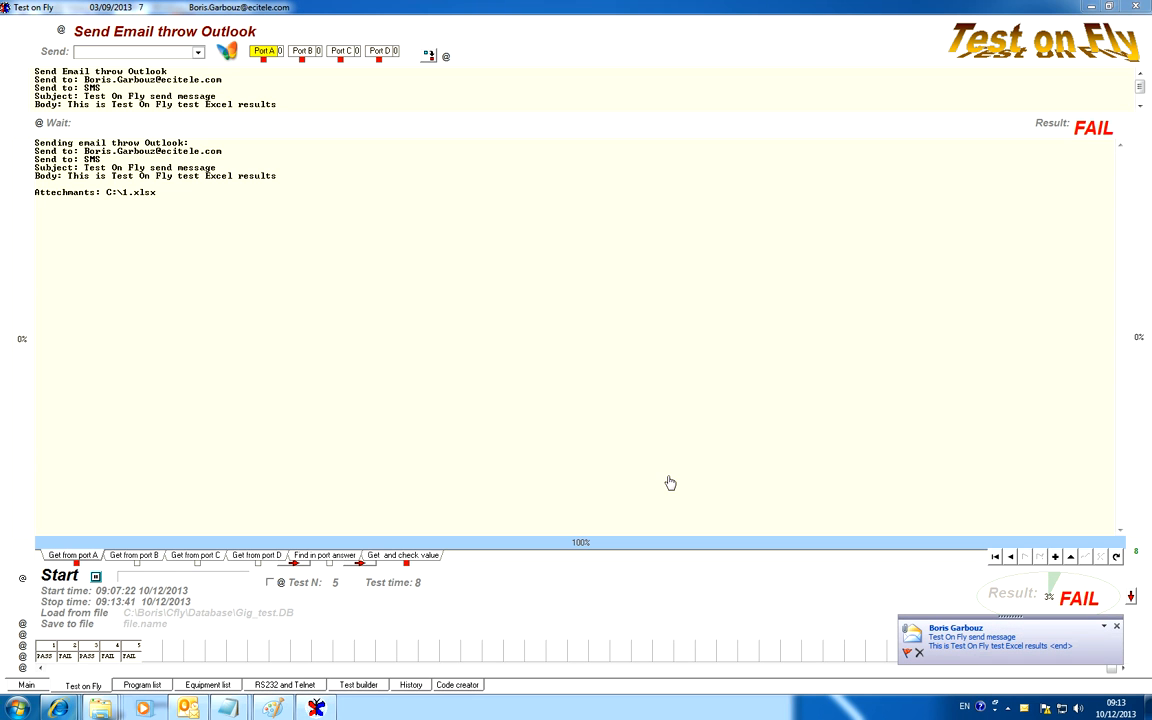
Check the received Test On Fly message for its Excel attachment, close it, and step back through the tests, finishing on test 4.
click(955, 645)
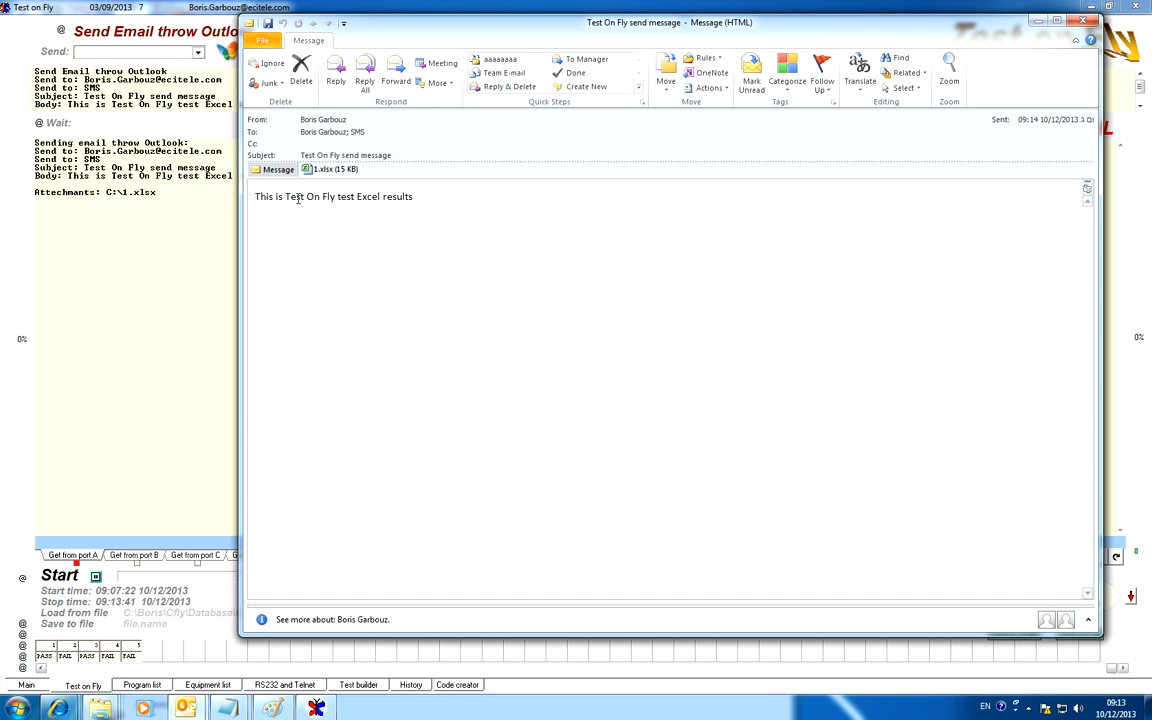
click(1089, 22)
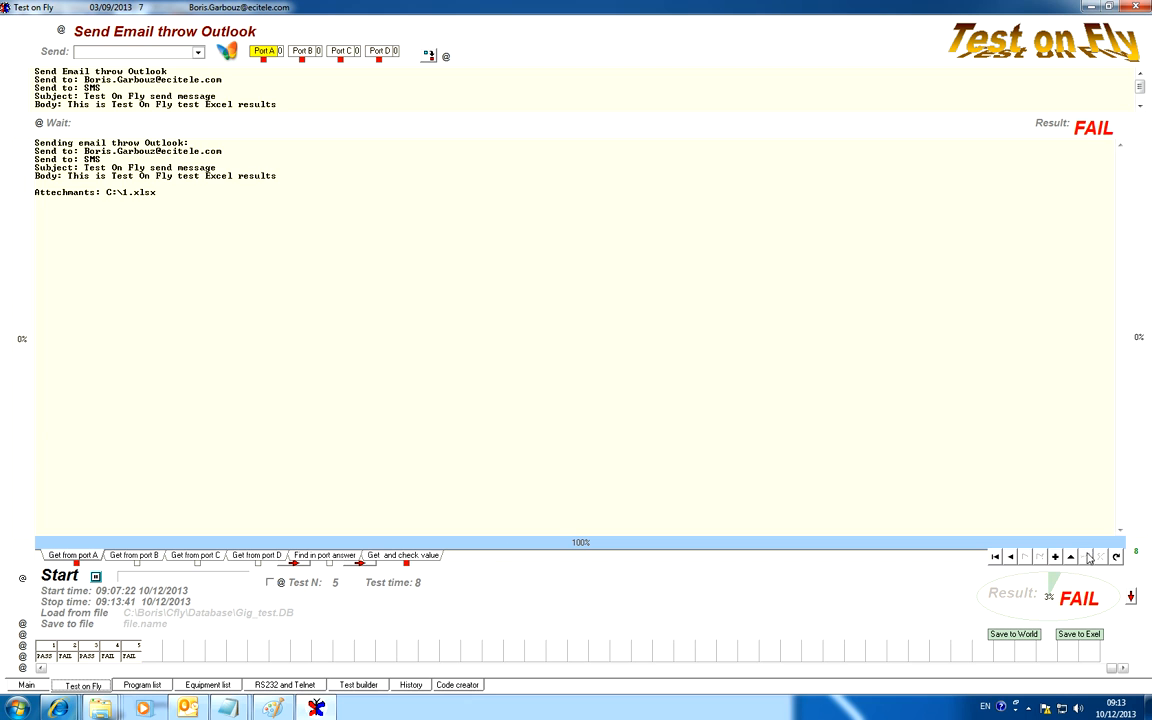
click(1010, 557)
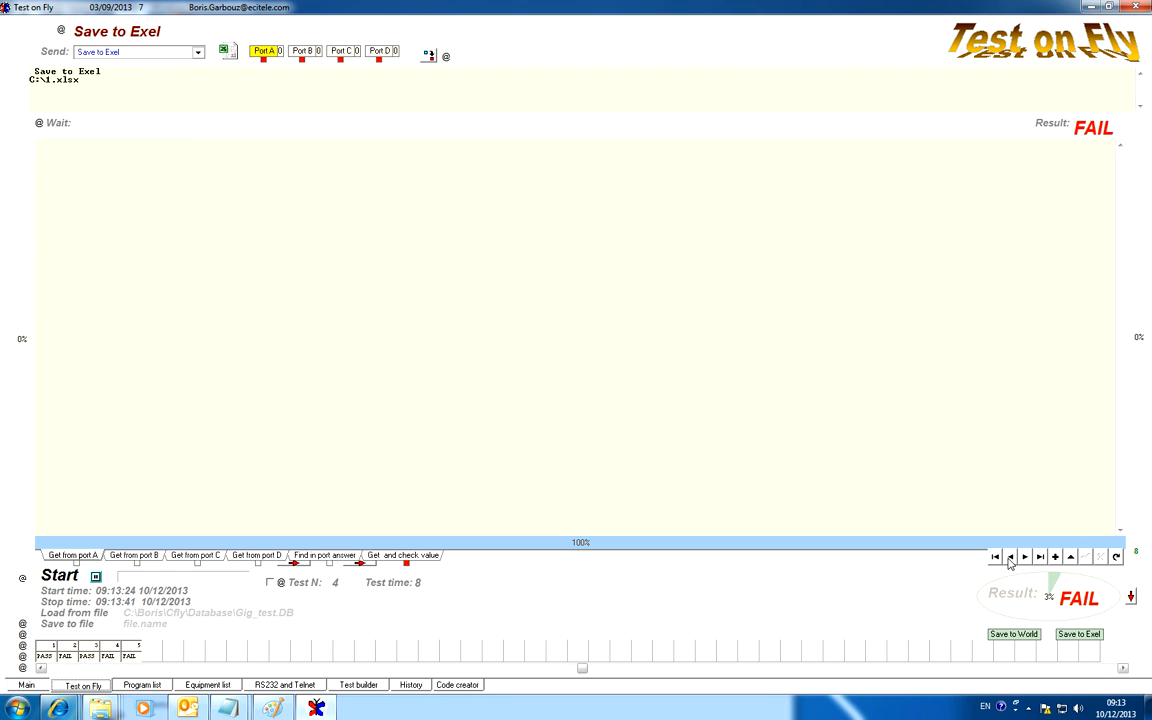
click(1010, 557)
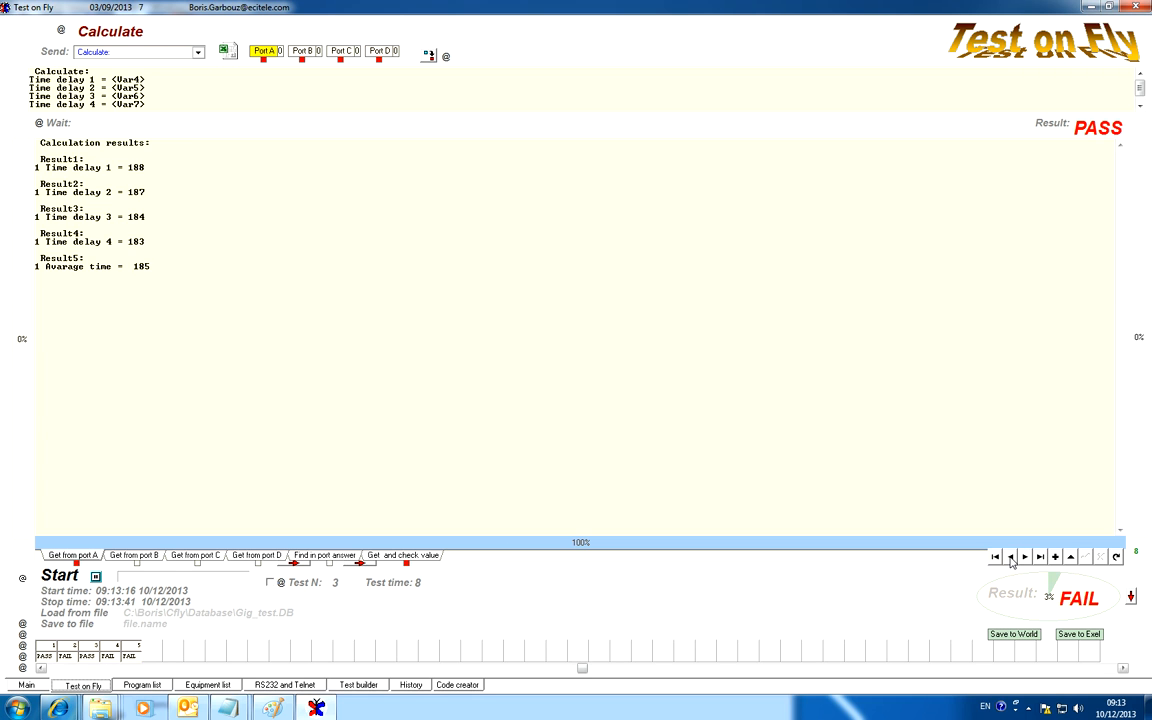
click(1025, 557)
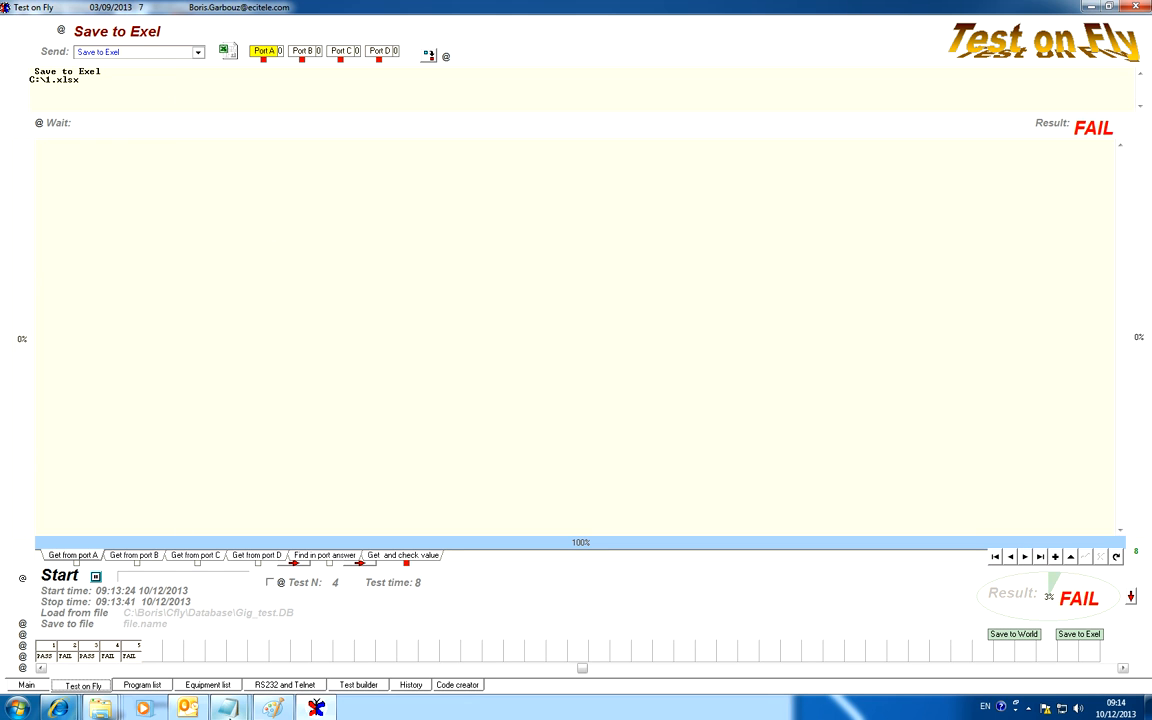
Switch to the Windows Explorer window of Local Disk (C:), check the saved 1.xlsx file, and close the window.
mouse_move(102, 708)
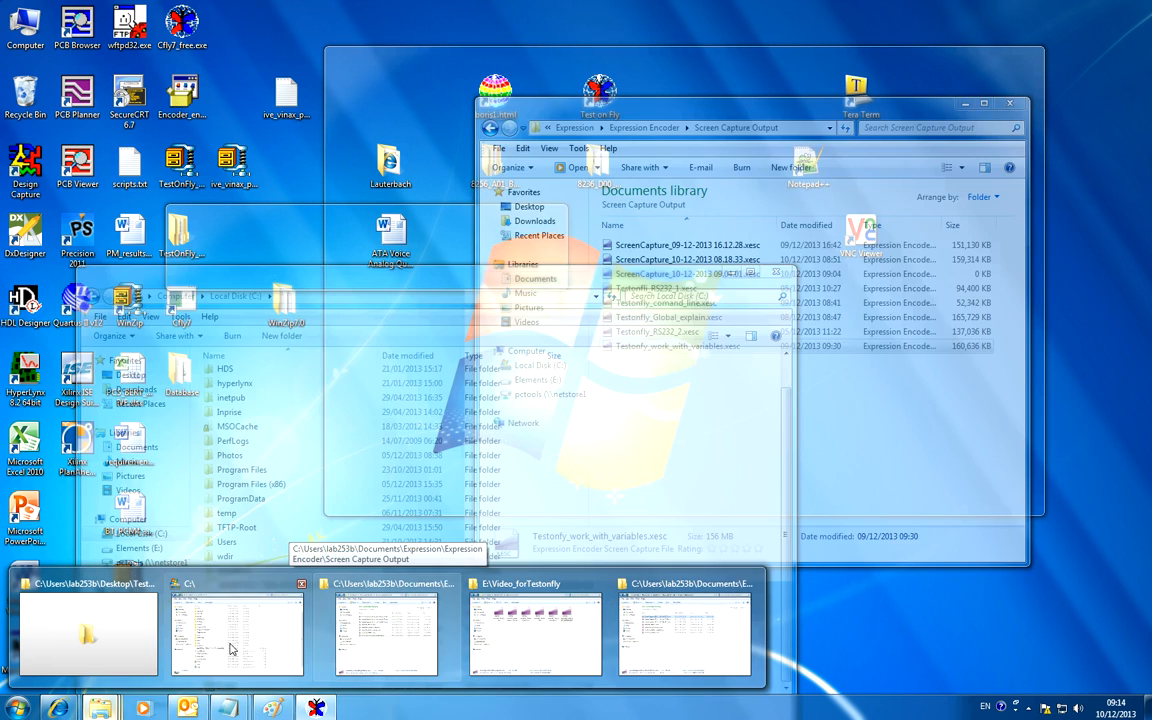
click(233, 645)
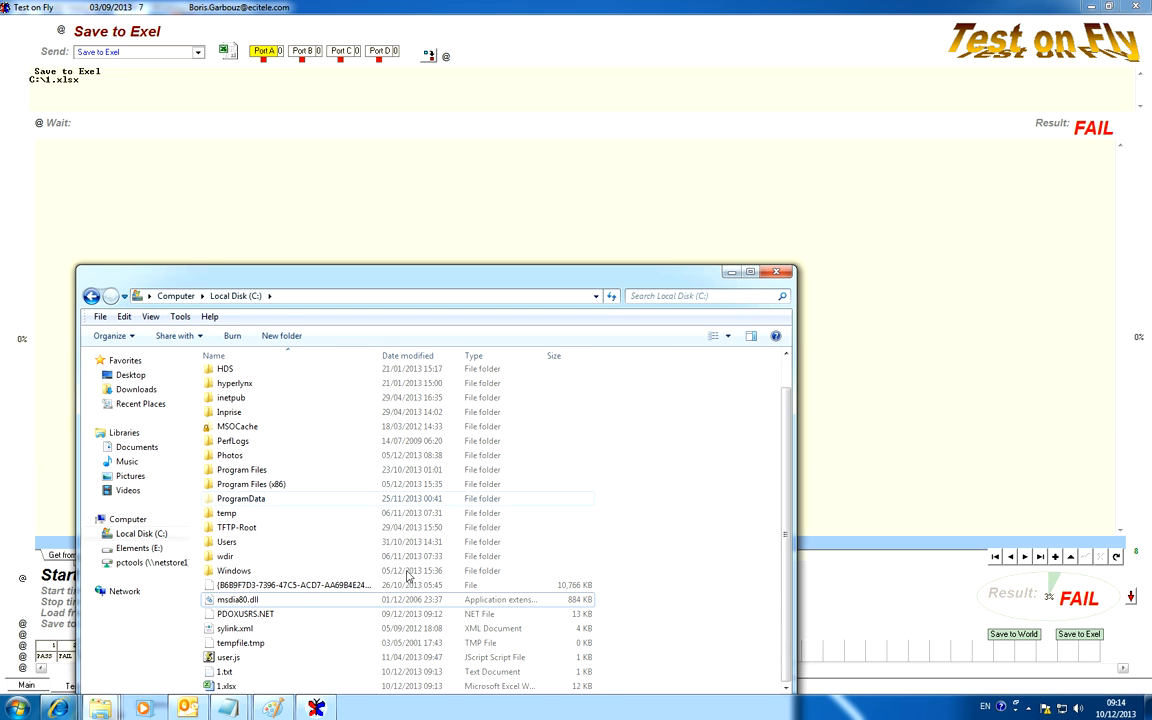
click(230, 687)
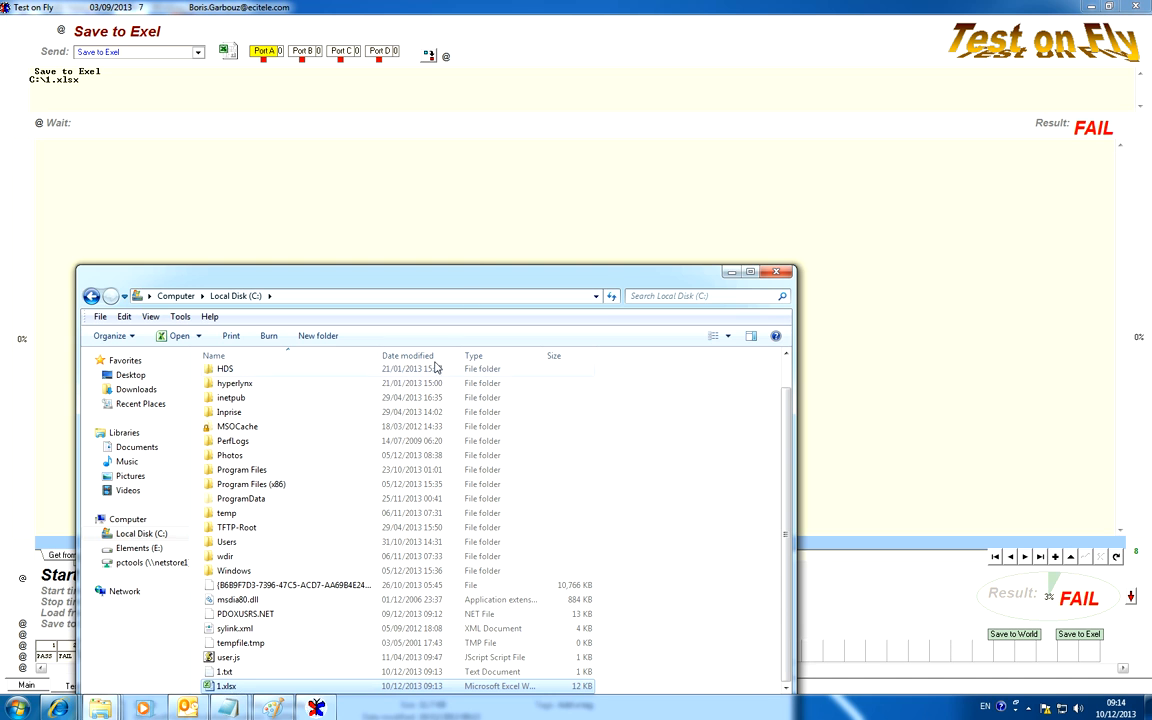
drag(471, 278, 600, 168)
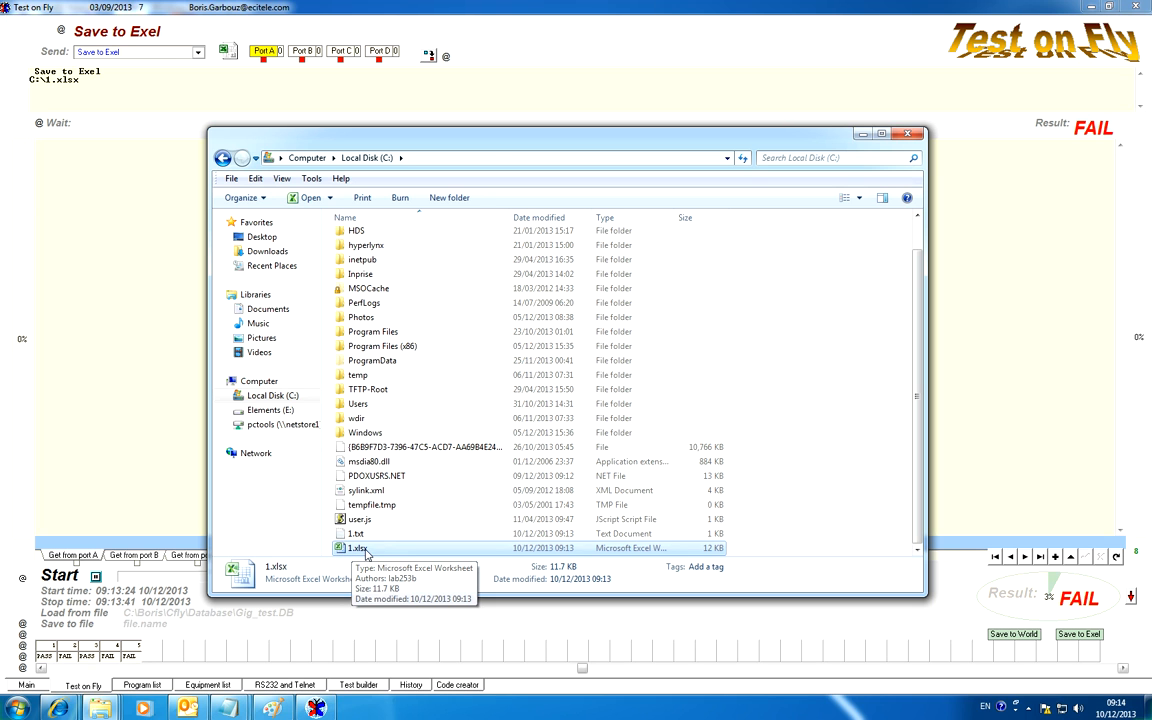
click(909, 135)
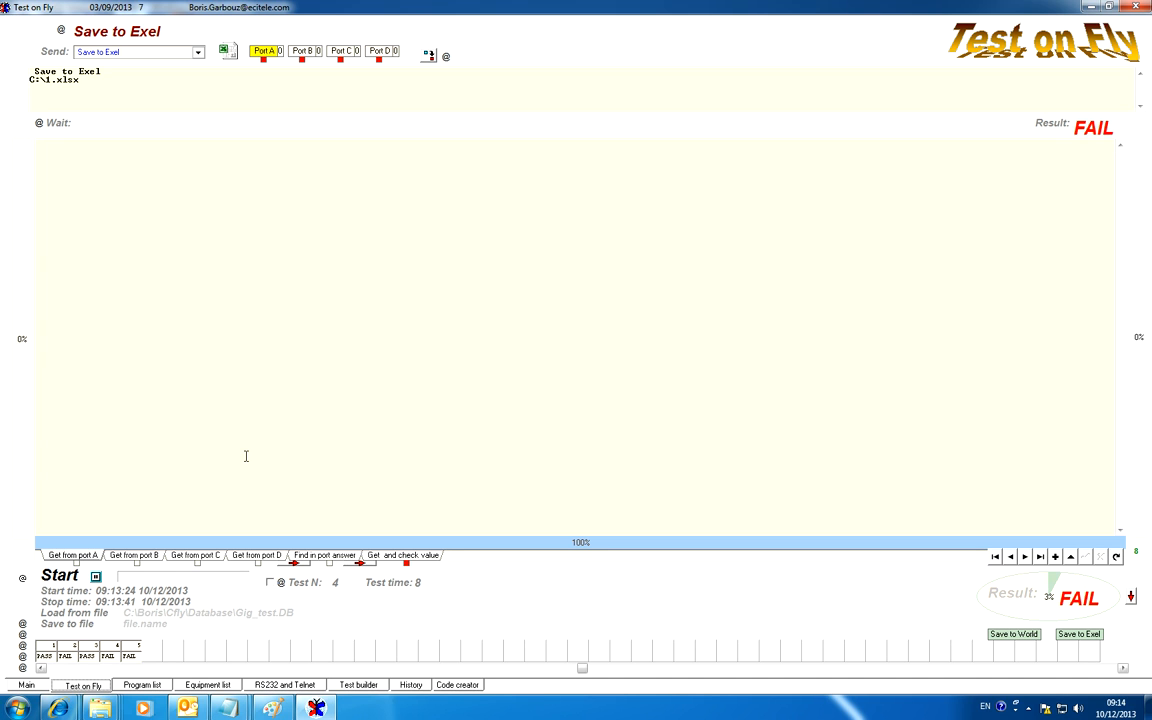
Review the commands and results of tests 1, 2 and 3 again, finishing on test 4, Save to Exel.
click(48, 651)
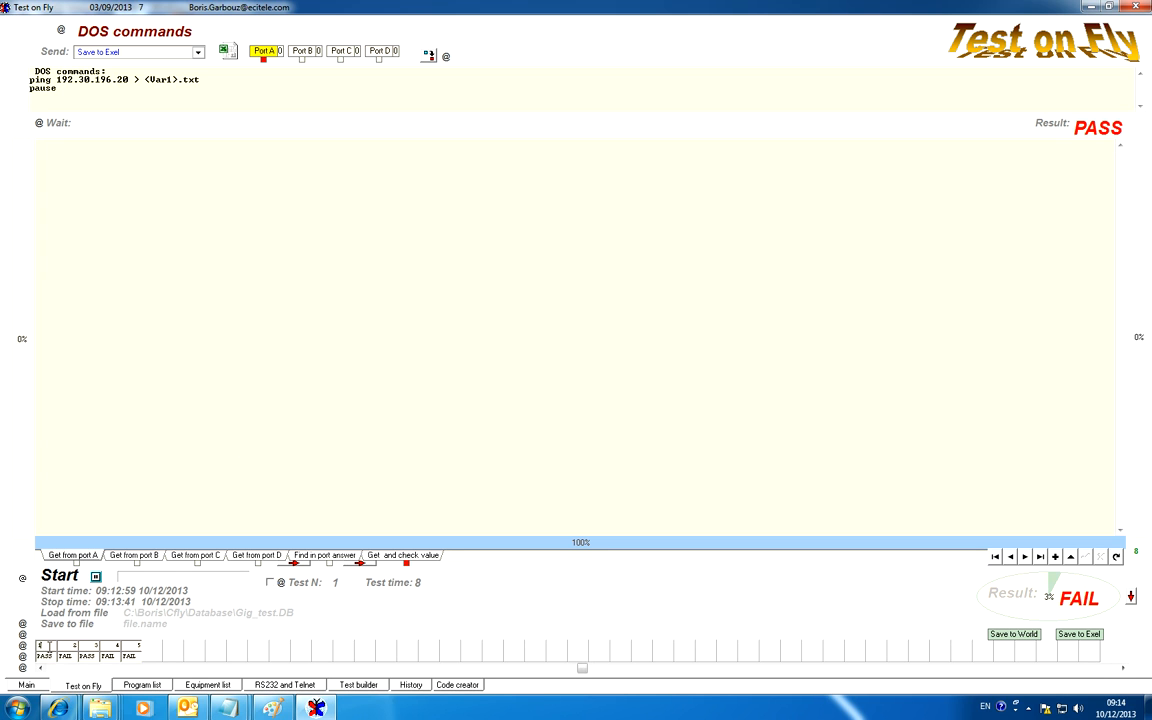
click(82, 651)
click(84, 649)
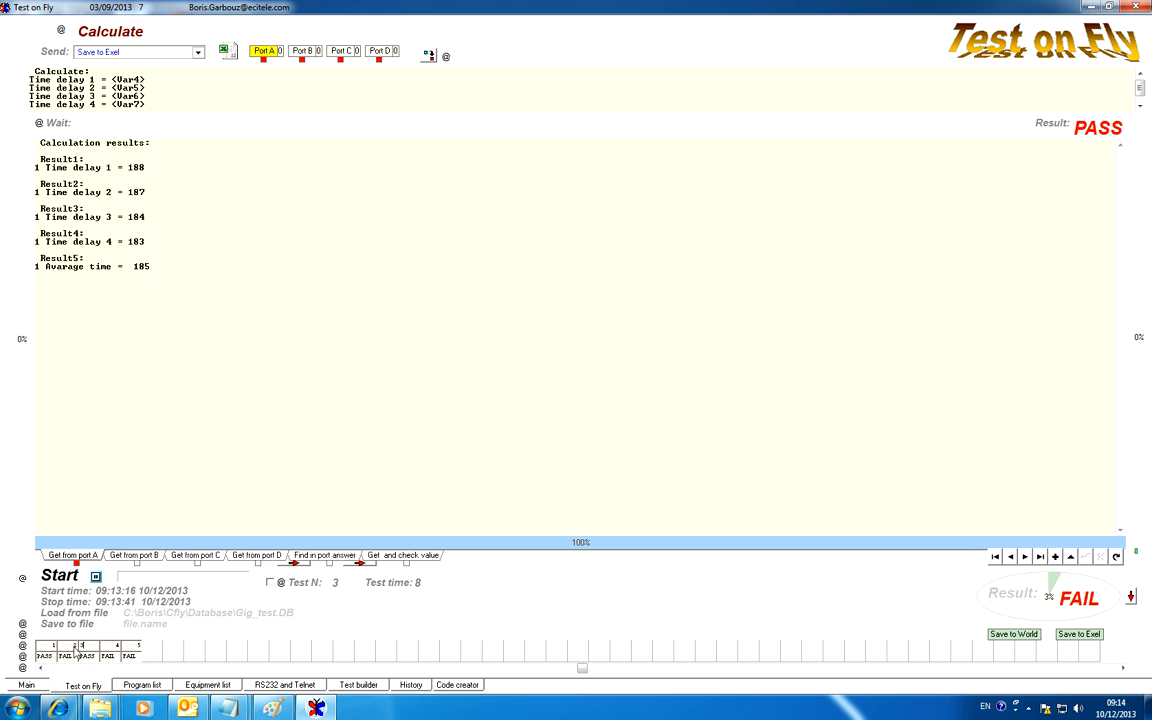
click(50, 648)
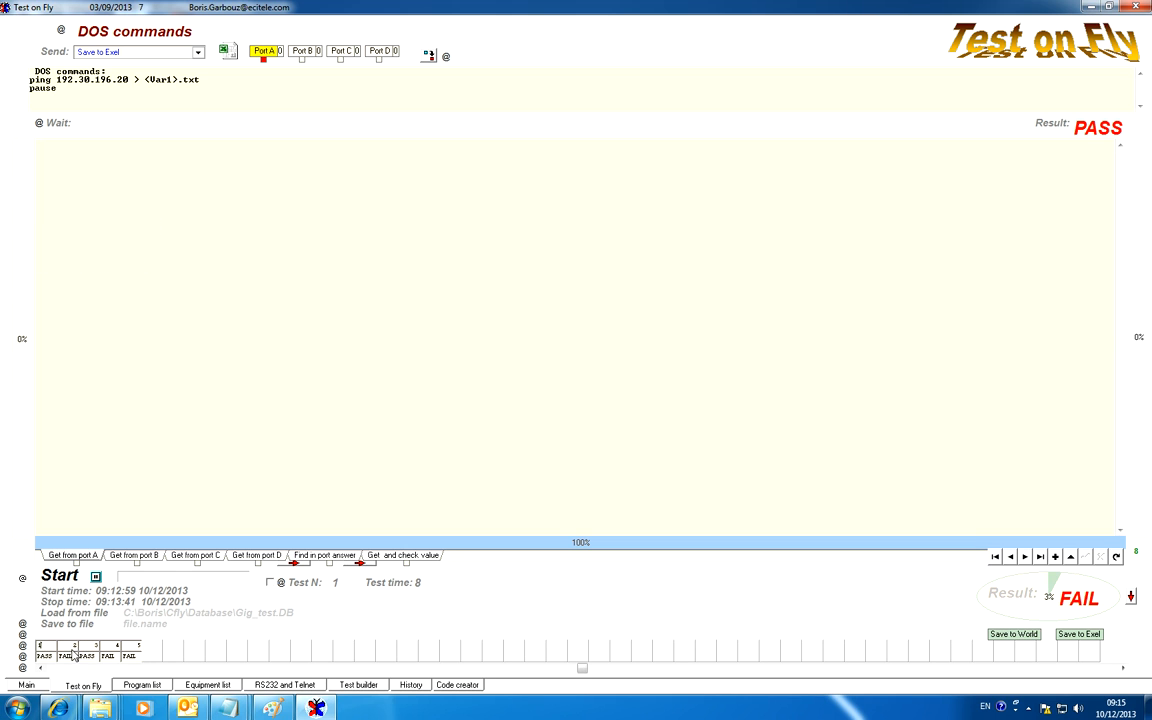
click(74, 654)
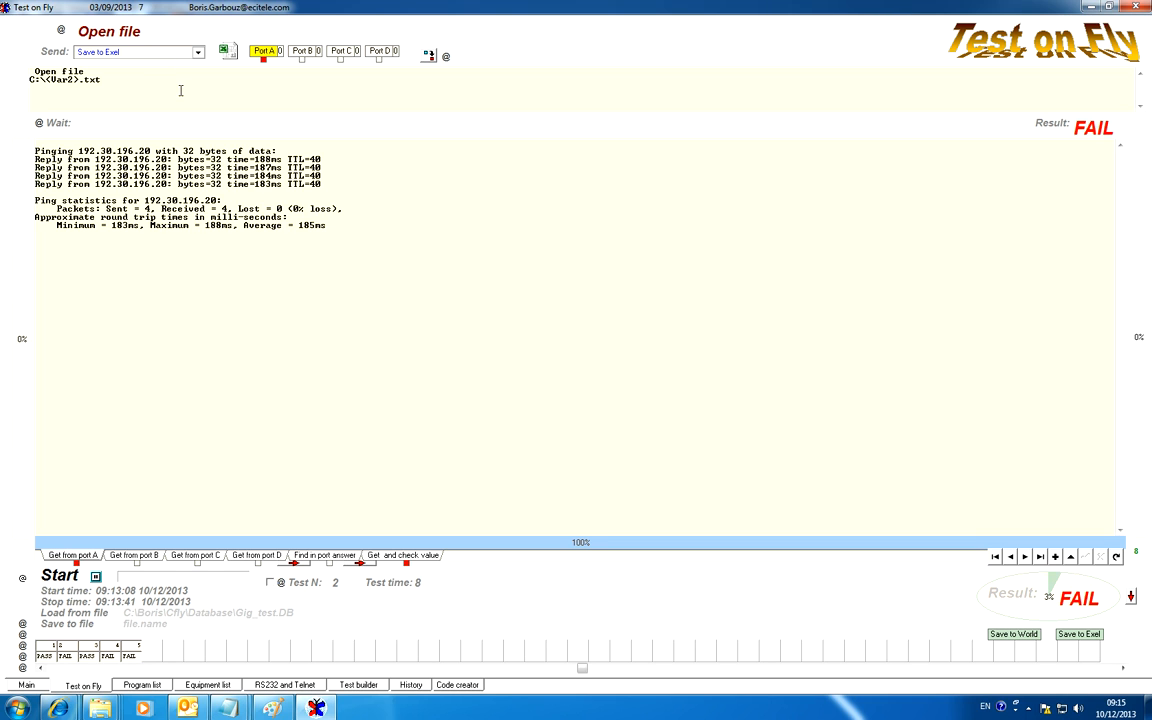
click(88, 652)
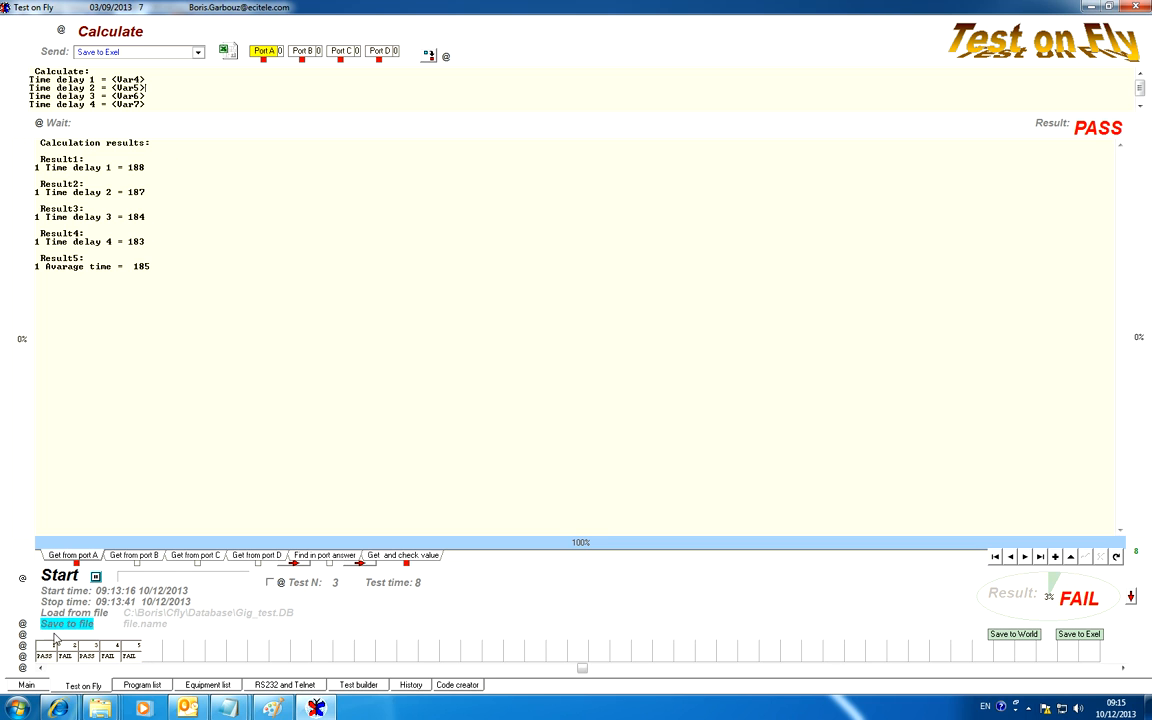
click(108, 651)
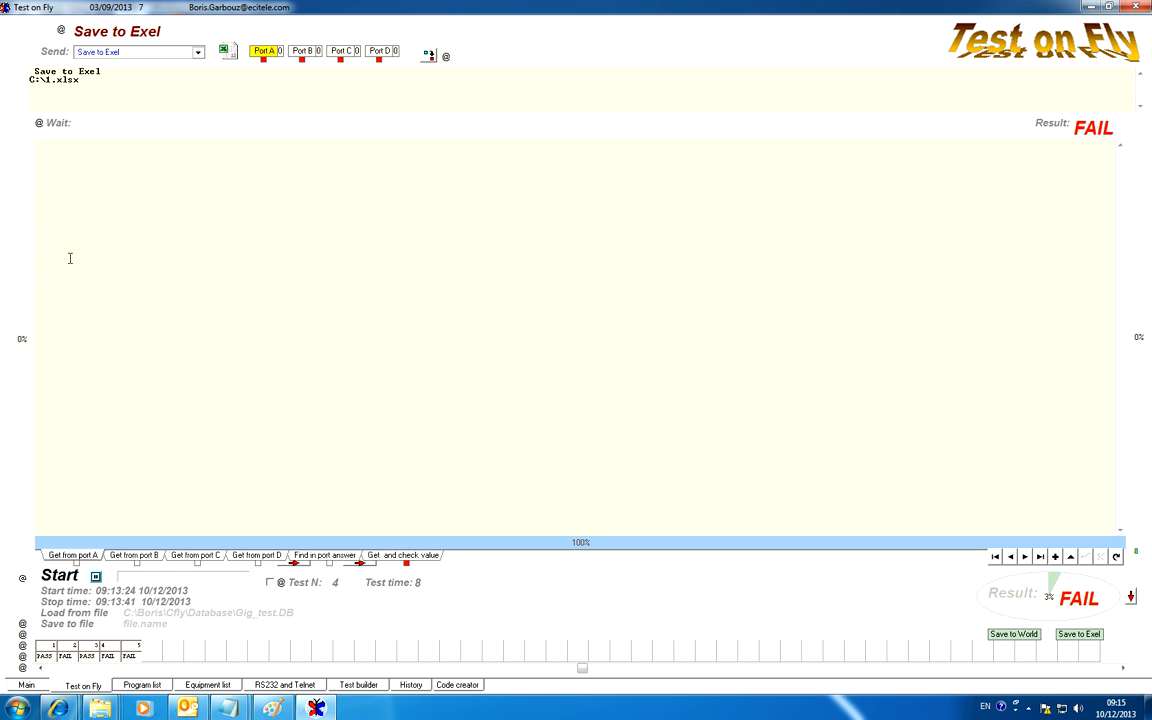
Review the commands and results of tests 2 to 4, finishing on the last test, Send Email throw Outlook.
drag(84, 80, 7, 81)
click(1011, 557)
click(1011, 557)
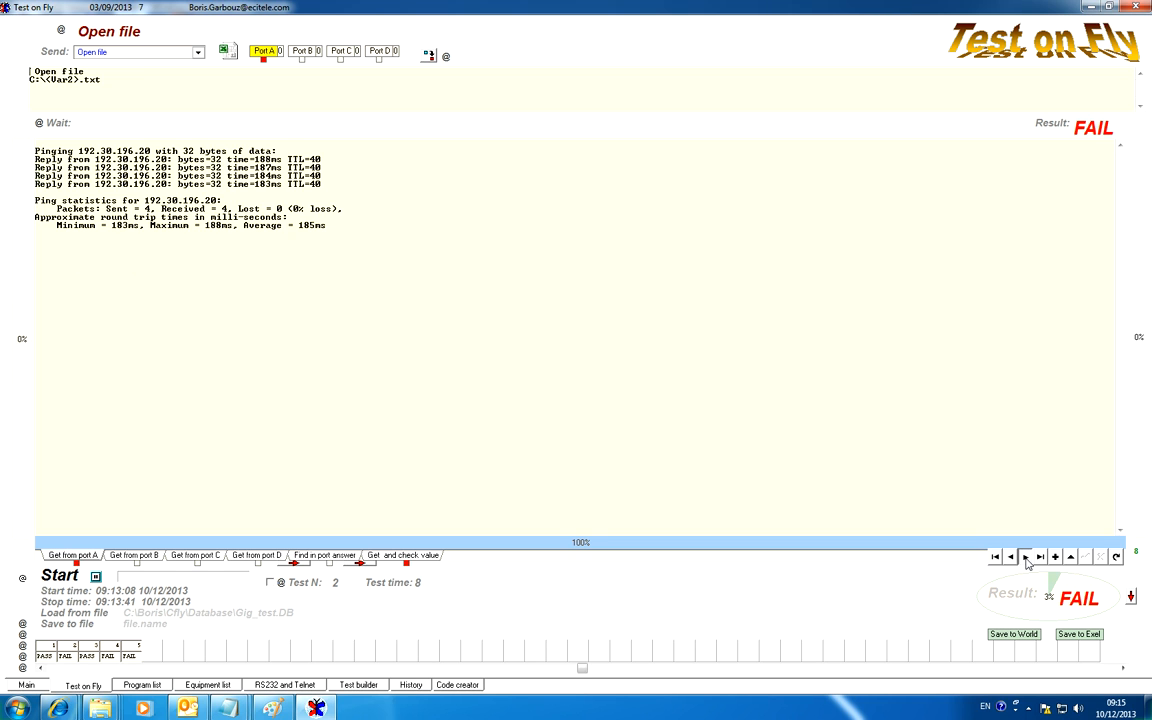
click(1027, 558)
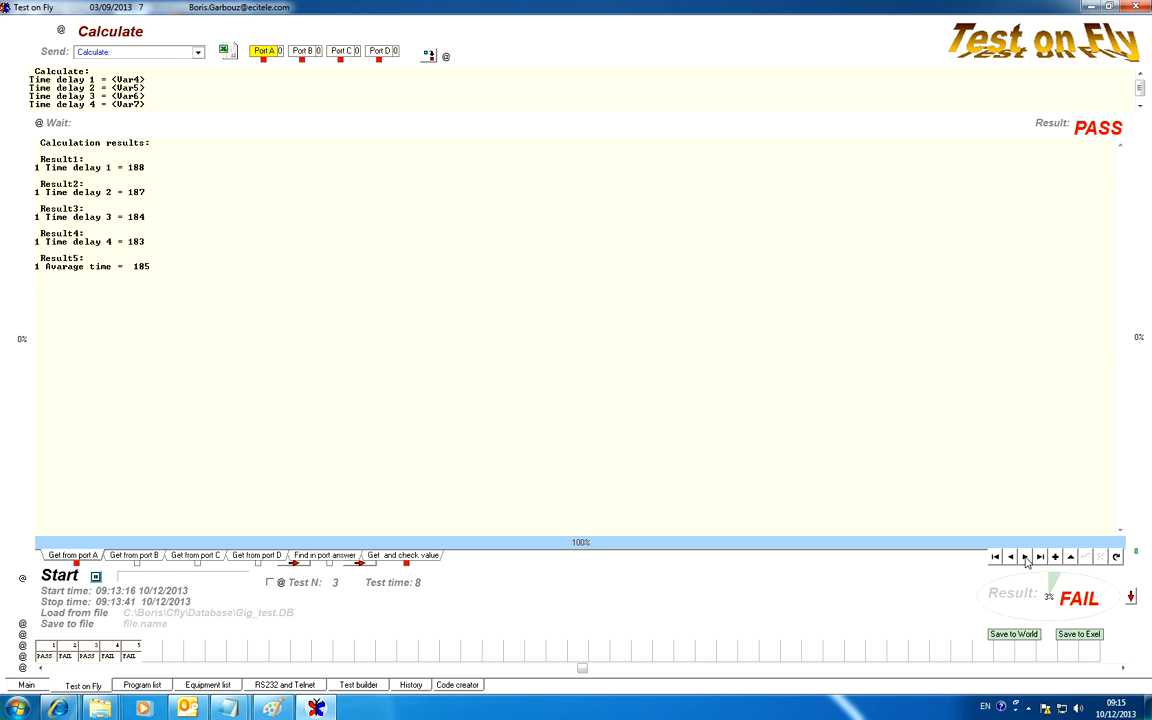
click(1027, 558)
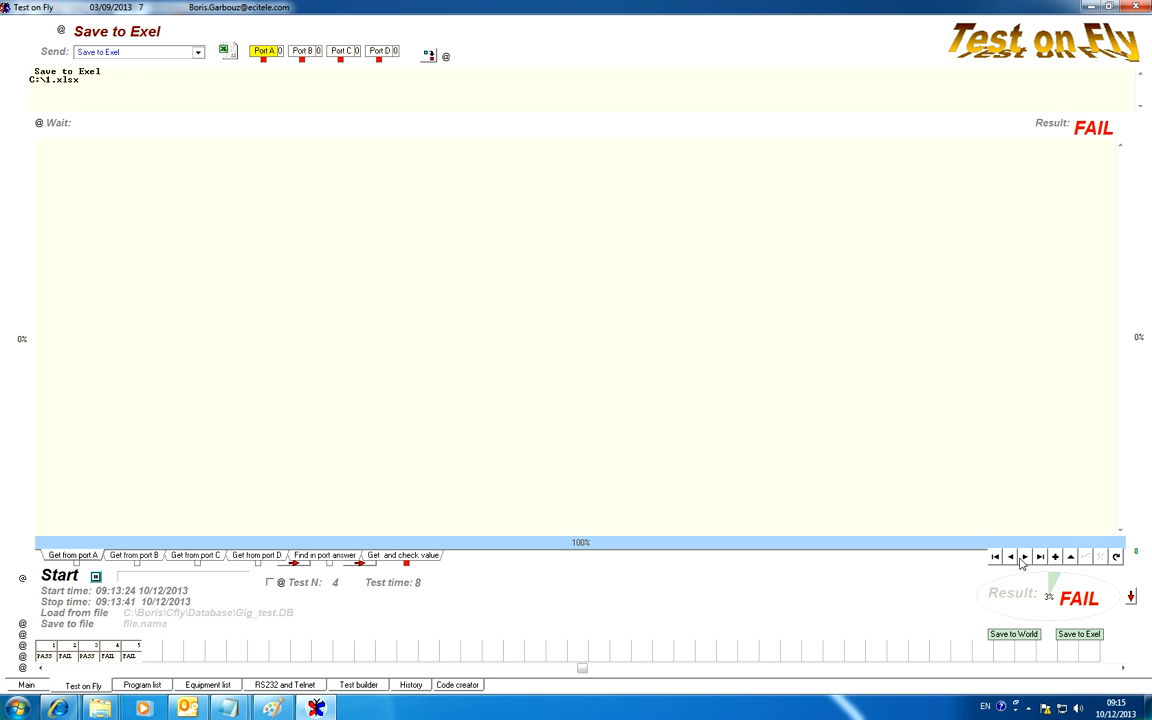
click(1011, 558)
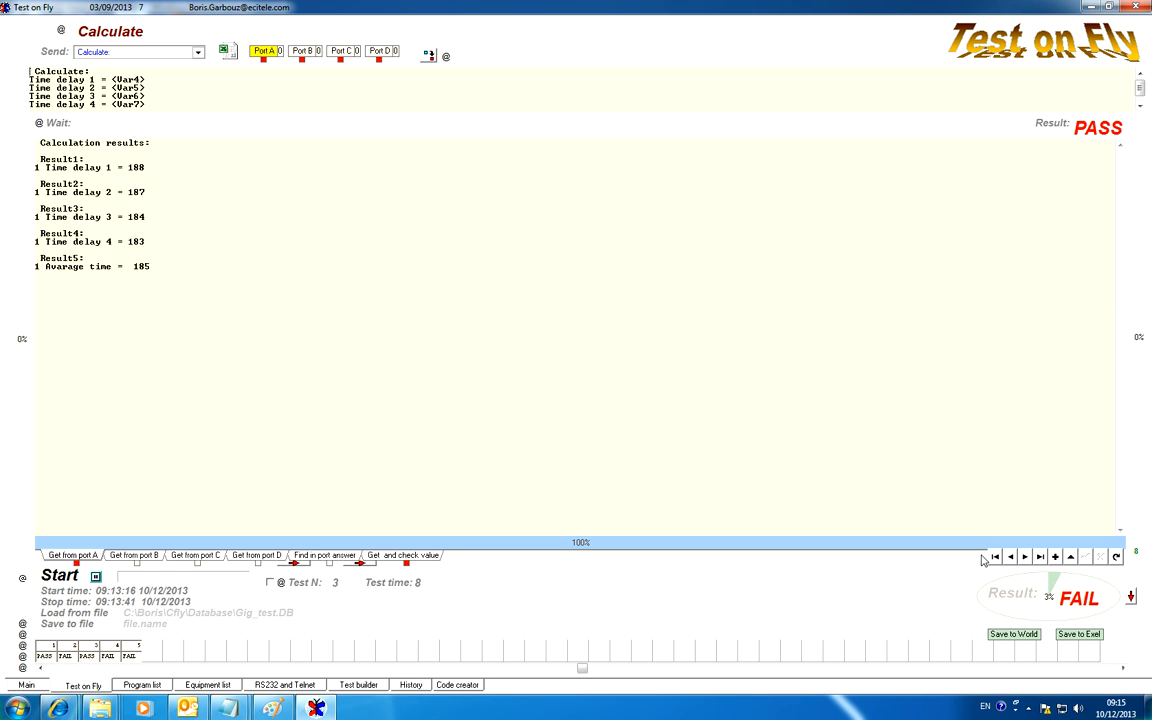
click(1040, 559)
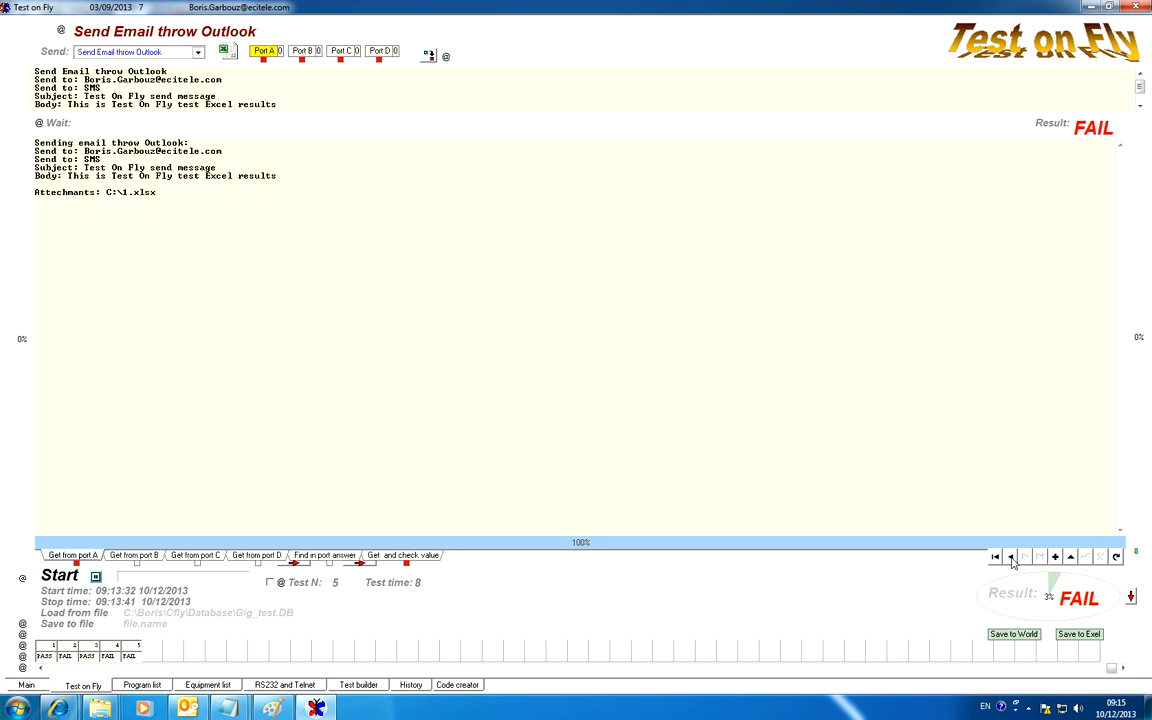
Step back to test 2, examine its C:\<Var2>.txt file path, and return to test 4, Save to Exel.
click(1011, 558)
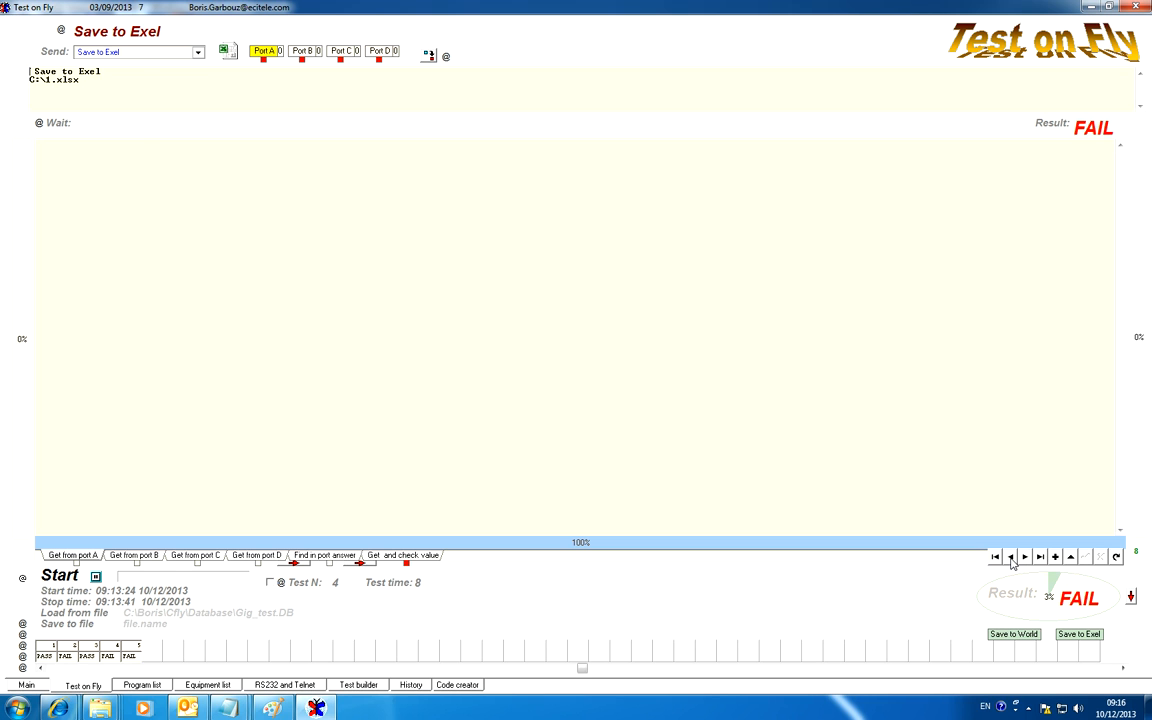
click(1011, 558)
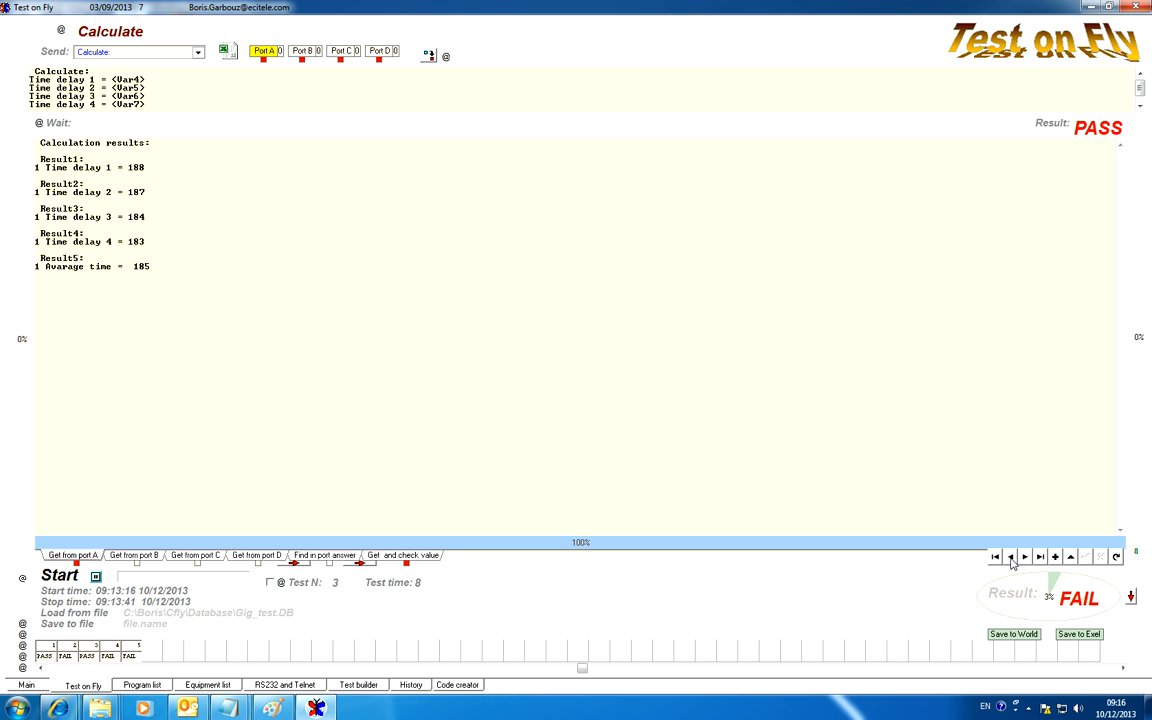
click(1011, 558)
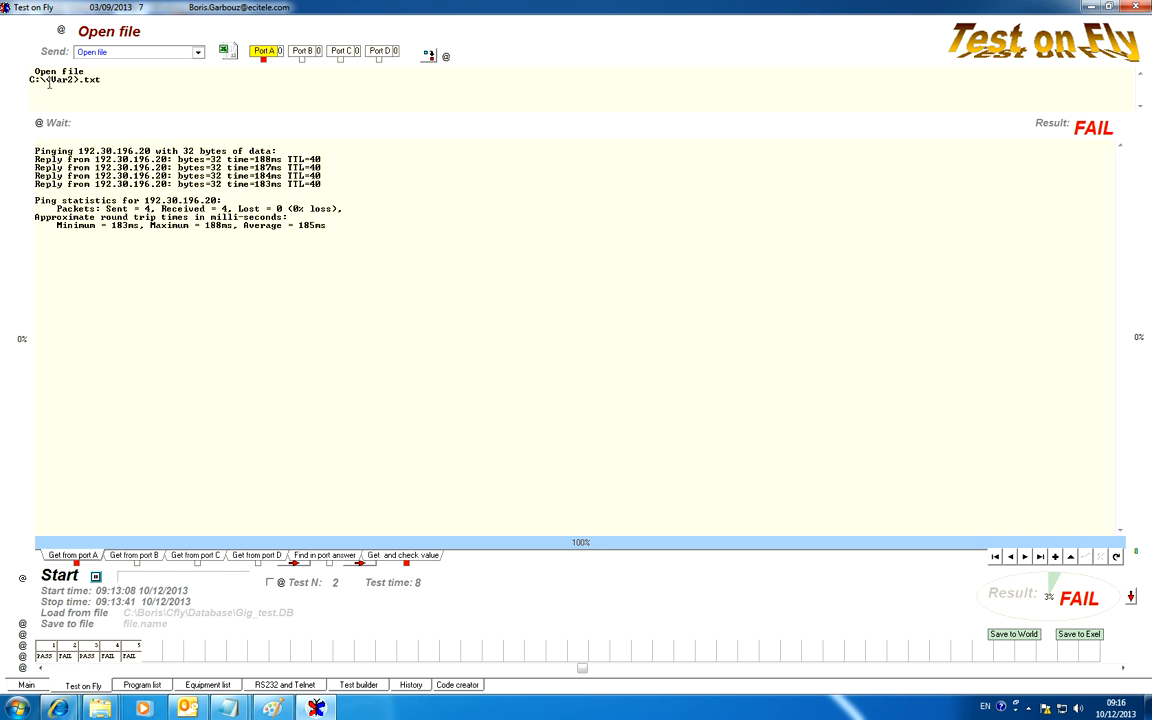
drag(45, 79, 81, 79)
click(1024, 559)
click(1024, 559)
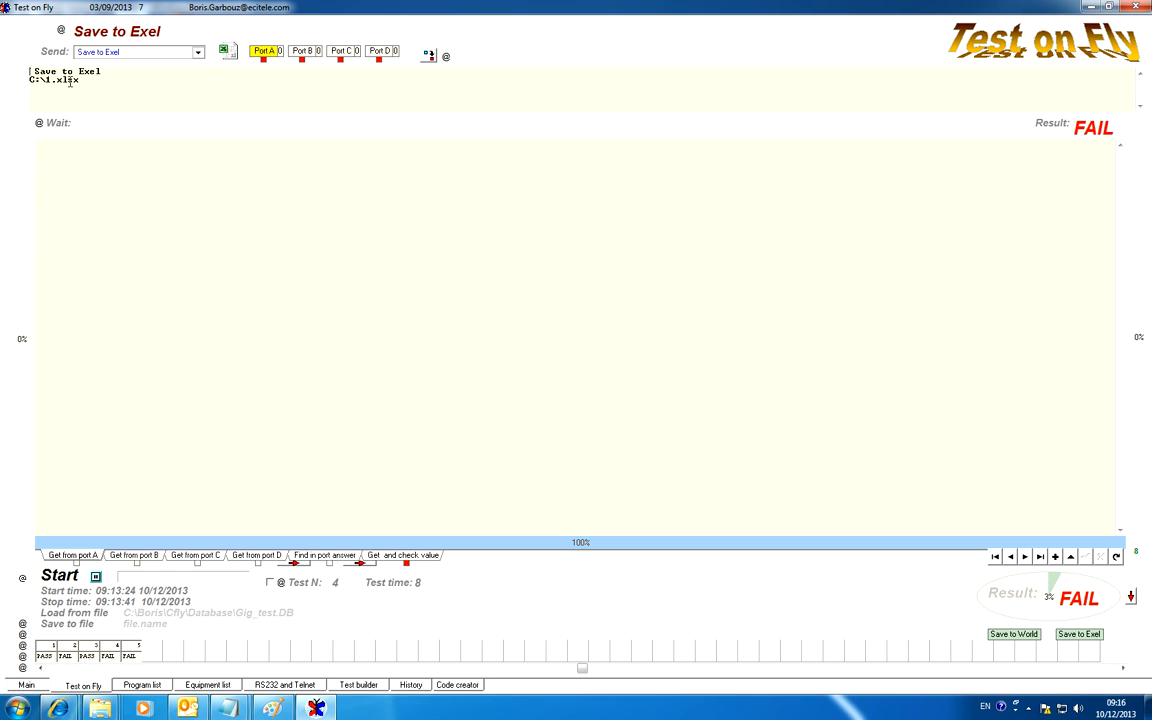
Examine the recipients, subject, body and attachment lines of test 5, Send Email throw Outlook.
click(1025, 558)
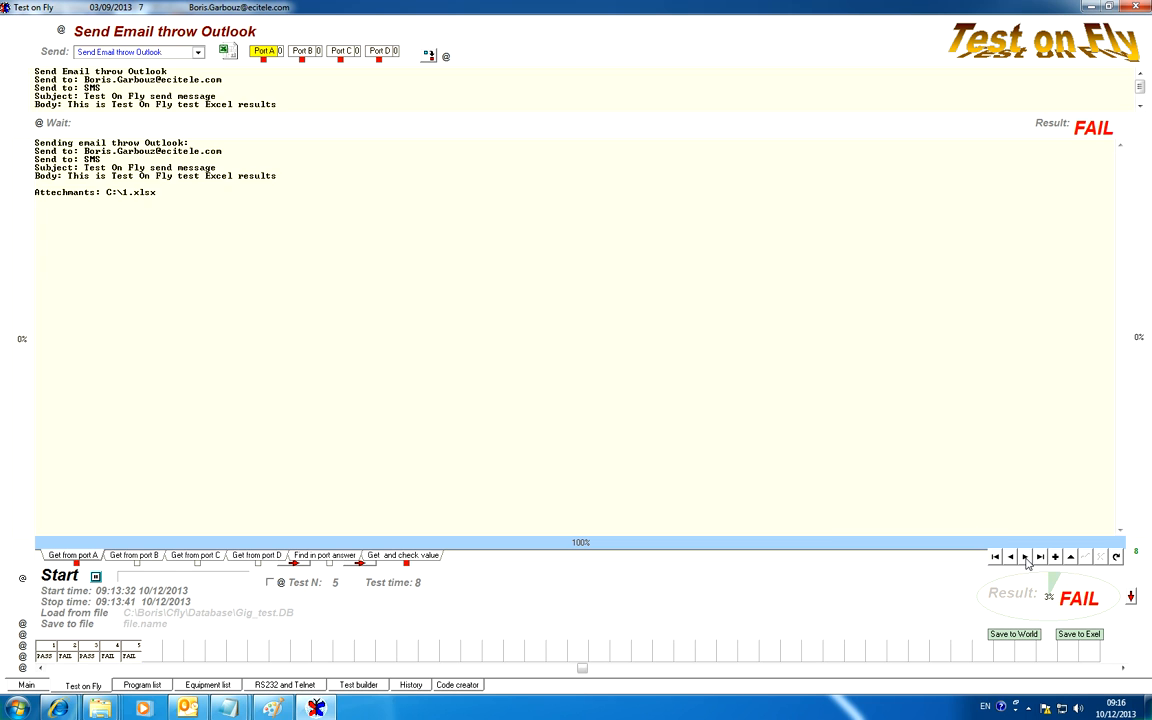
click(231, 88)
click(210, 97)
scroll(211, 98, down, 1)
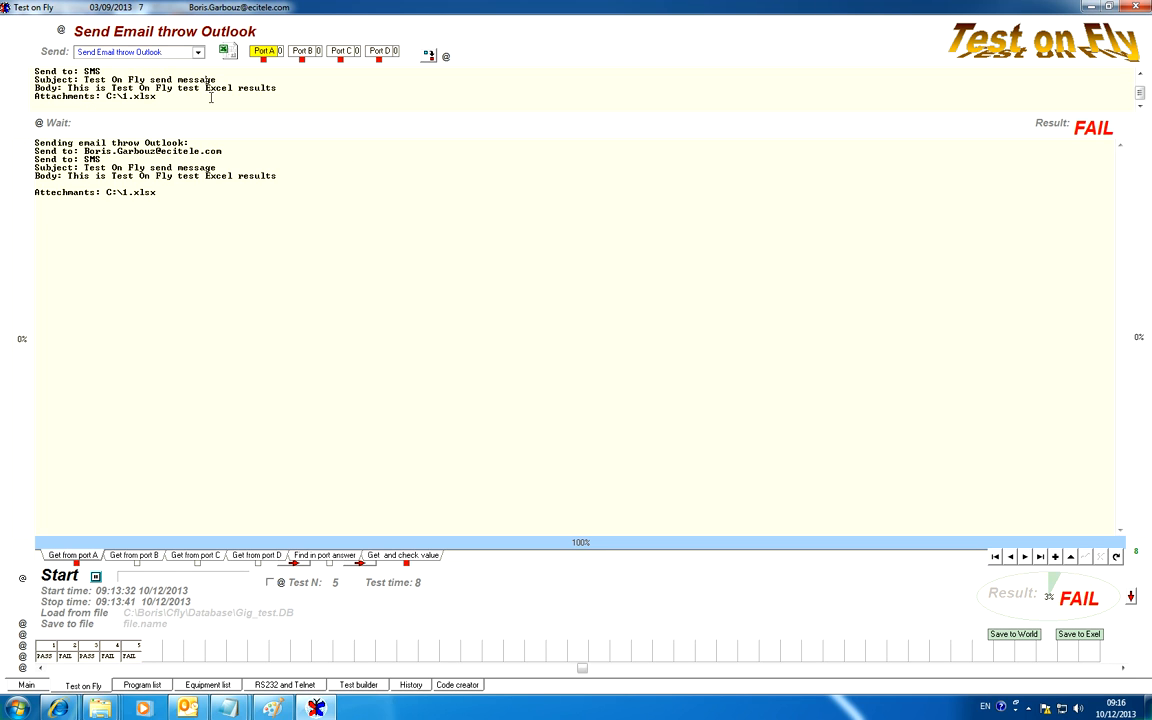
Duplicate test 3, Calculate, renumber the test sequence, and open the copy as test 4.
click(1010, 560)
click(1010, 560)
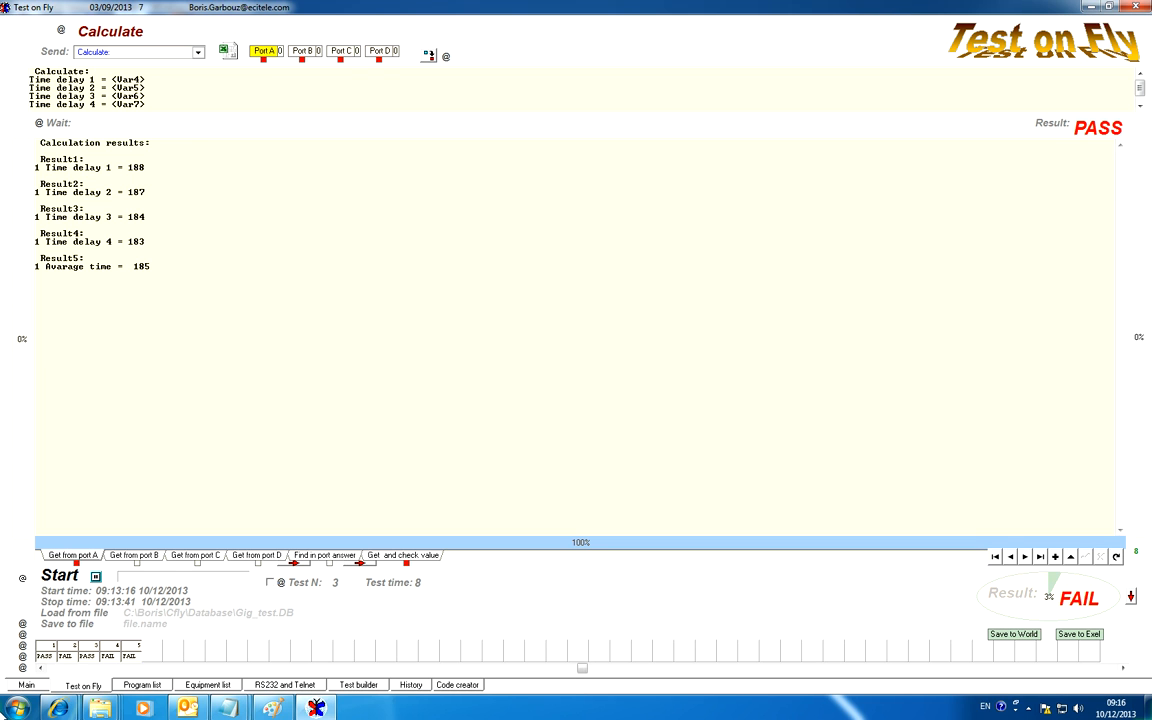
click(23, 625)
click(23, 636)
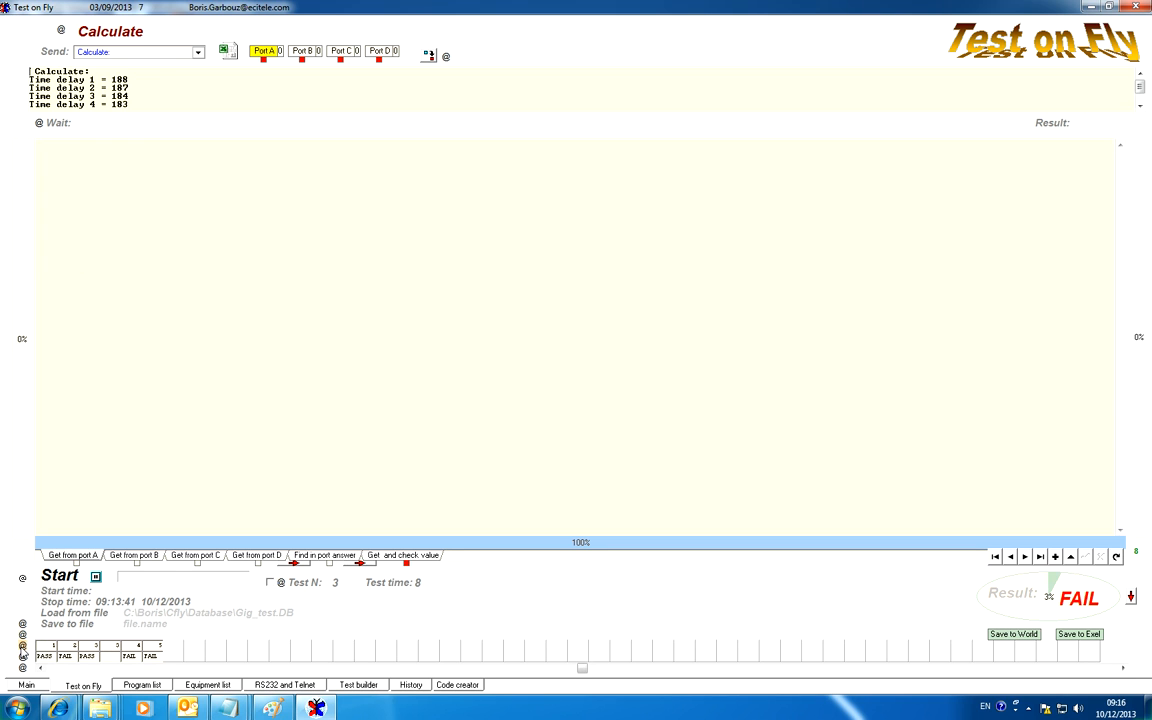
click(23, 648)
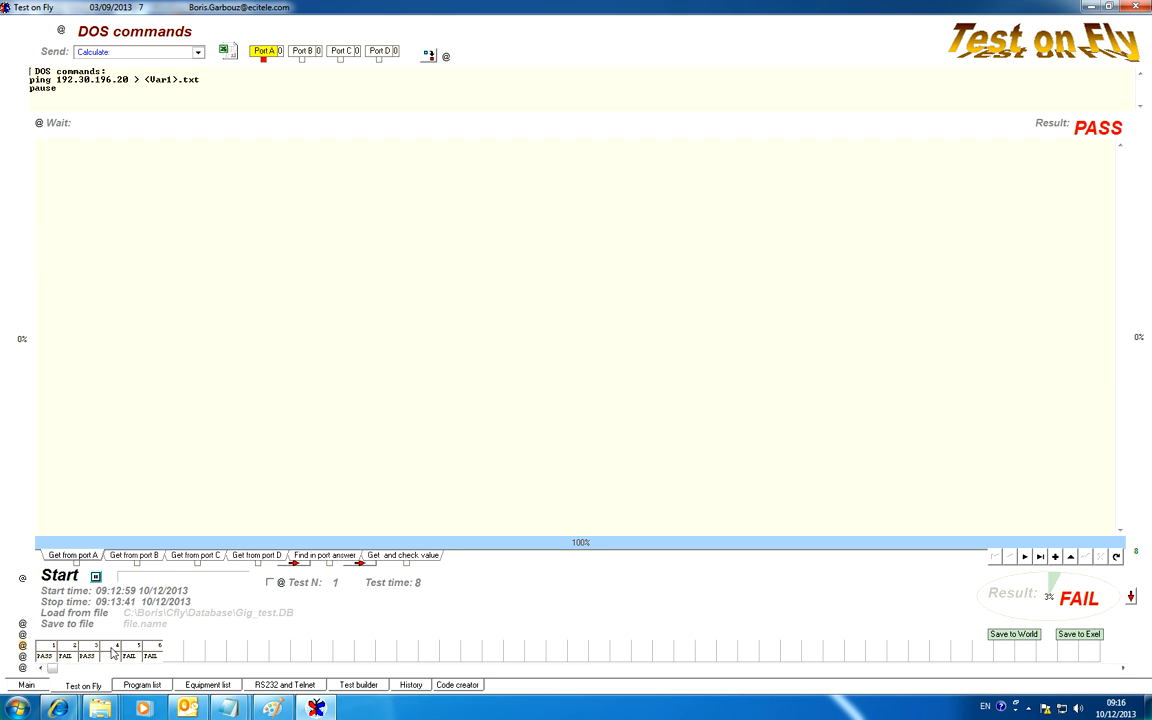
click(112, 648)
click(91, 648)
click(112, 650)
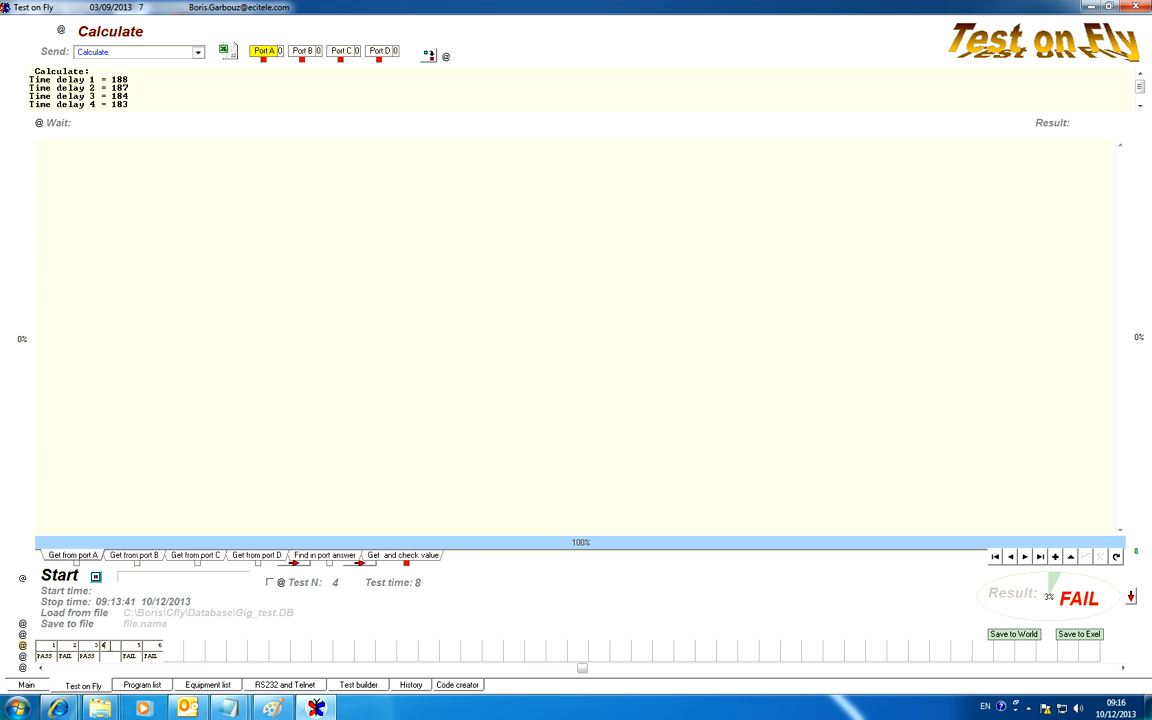
Replace the time delay and average lines in test 4's Calculate command with Number1=<Var1>-1.
click(96, 577)
drag(29, 70, 208, 149)
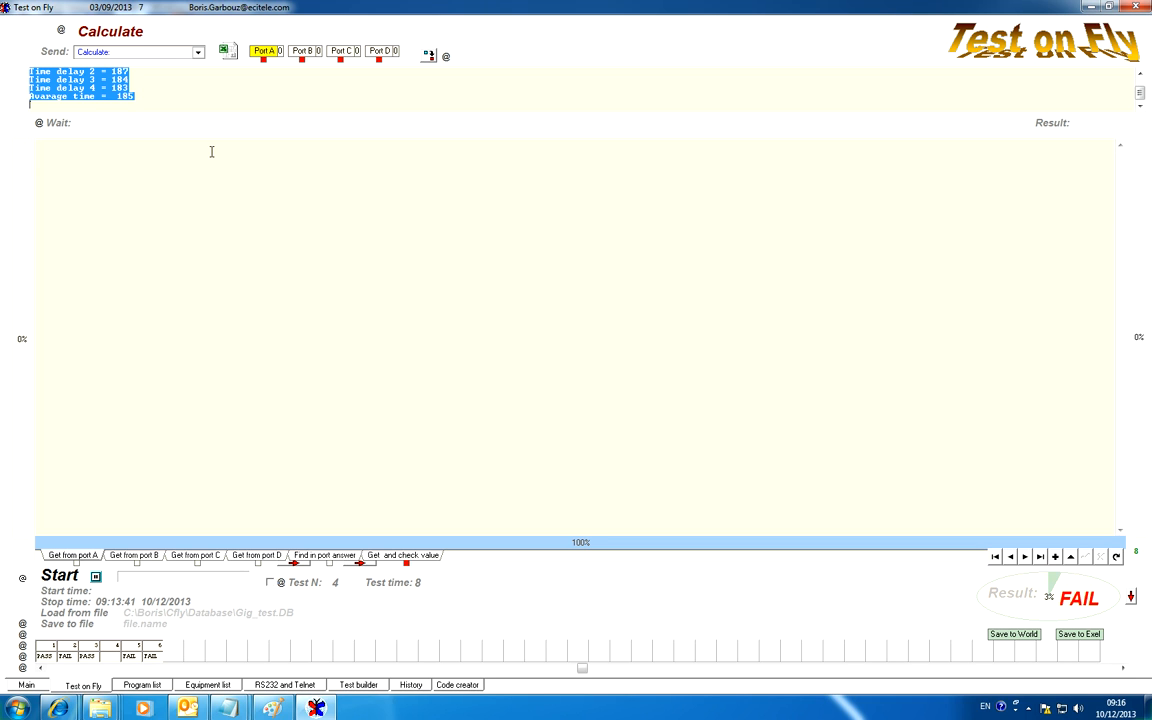
text(Number1)
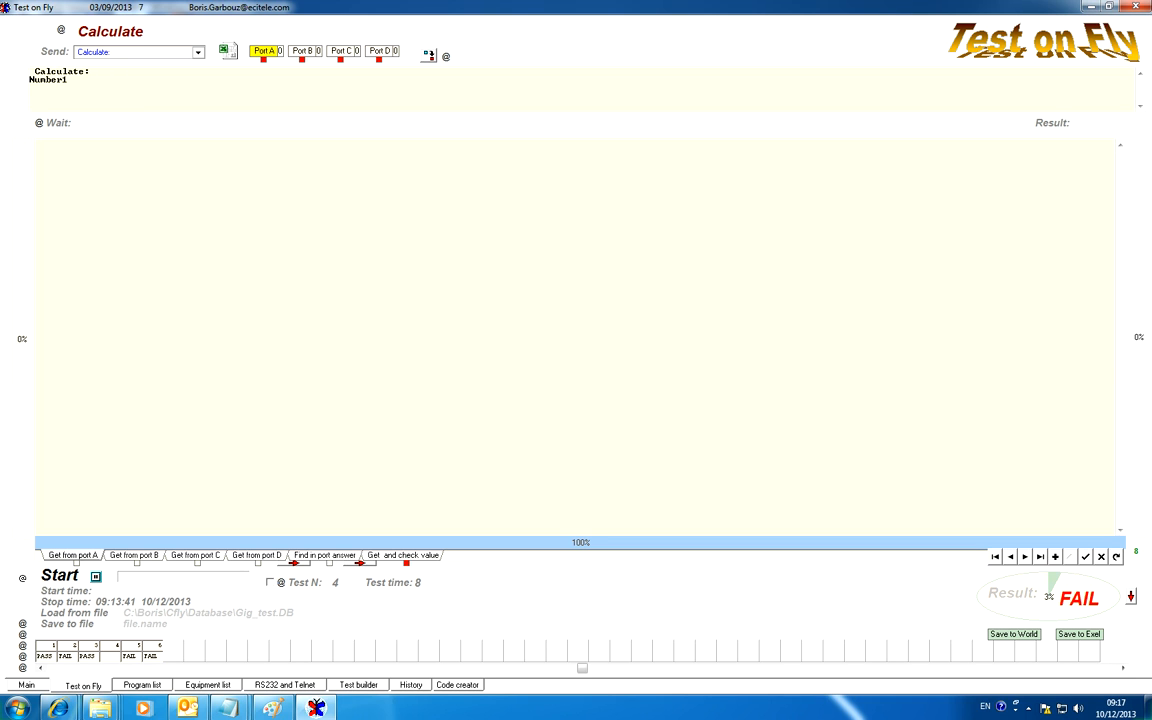
text(:)
text(<U)
text(ar1)
text(>-1)
Duplicate the Number1 expression on the following line and change the copy to Number2=<Var2>-1.
key(ctrl+a)
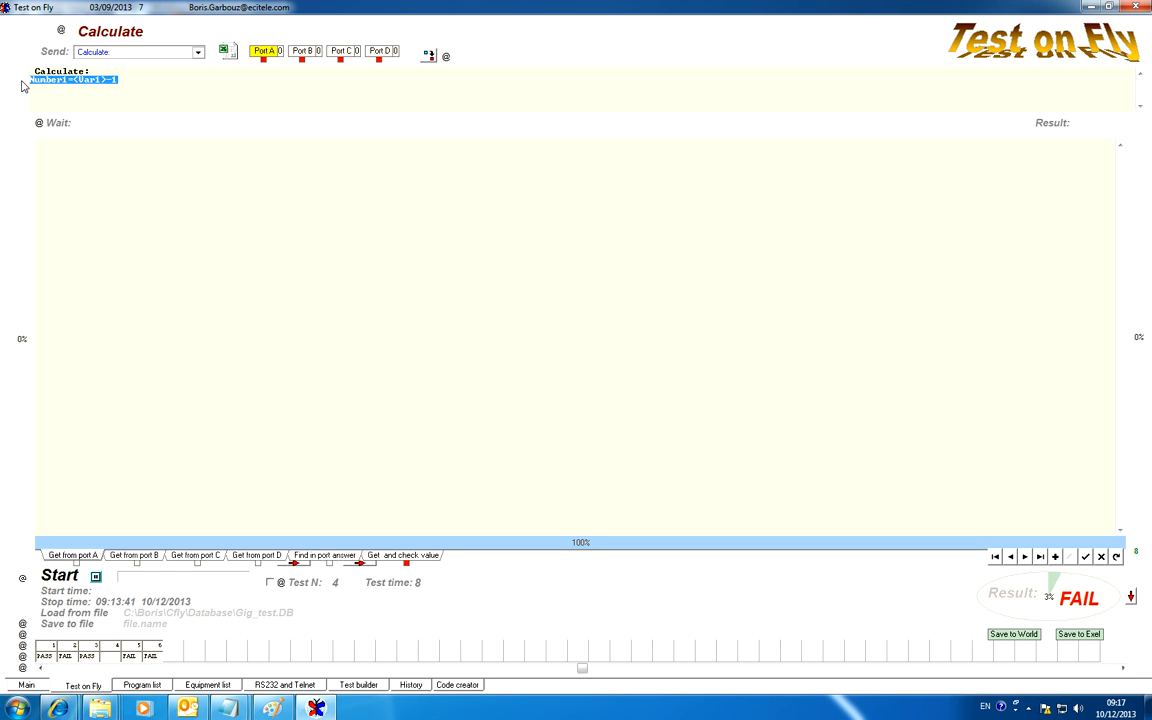
click(44, 95)
text(Number1=<Var1>-1)
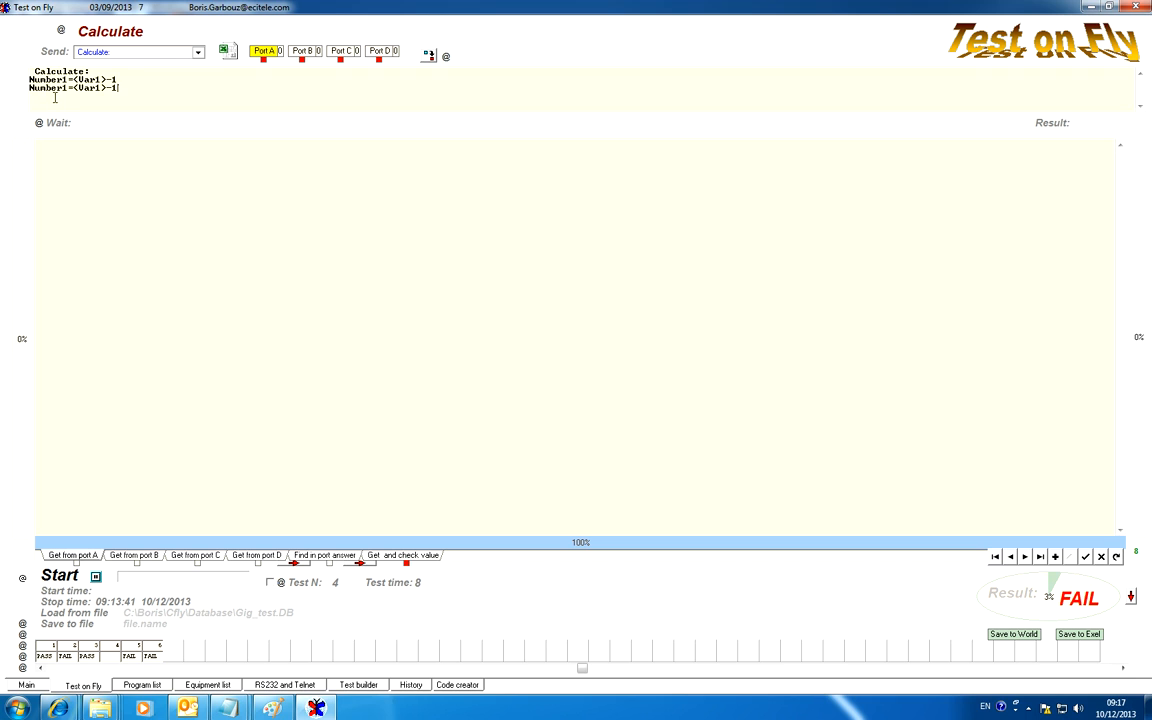
drag(62, 87, 101, 88)
text(2)
text(2)
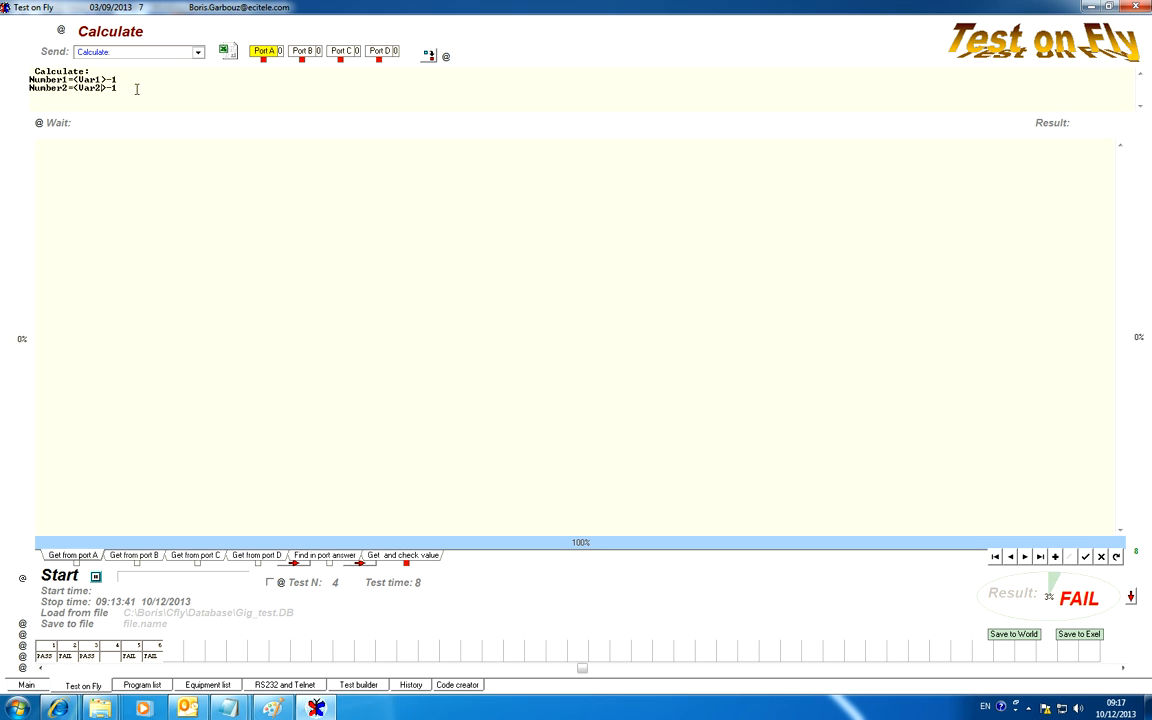
Run test 4 on its own and compare the <Var1> expression with its calculation results.
click(52, 55)
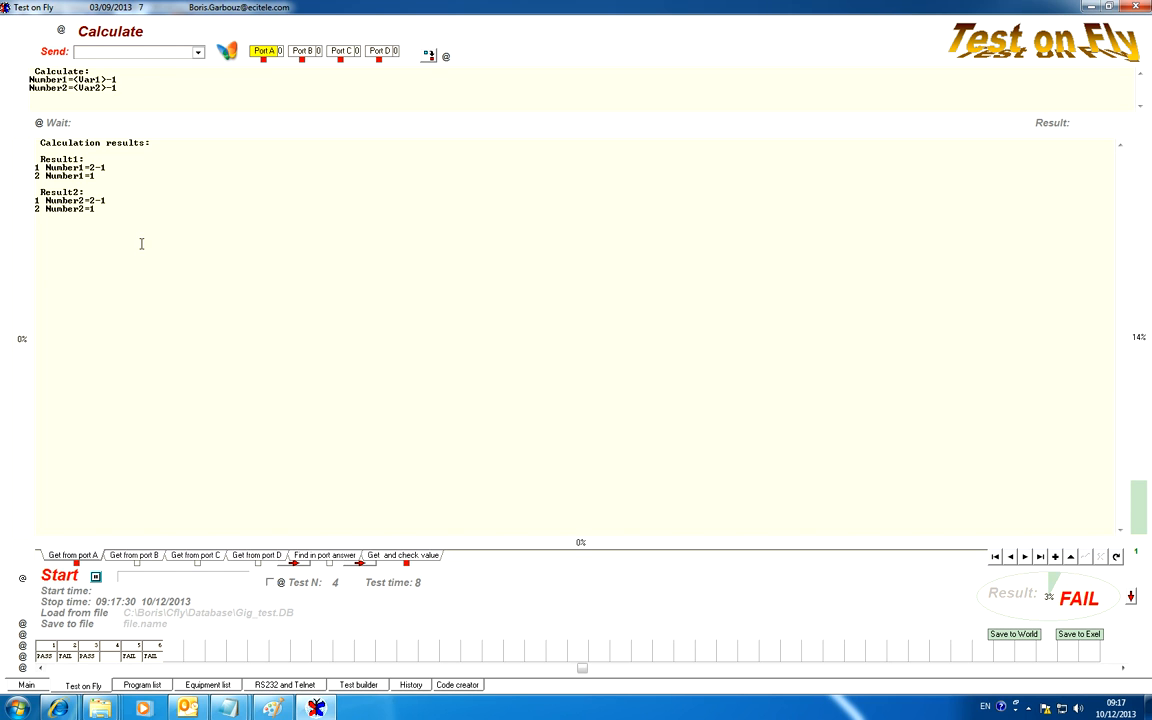
drag(107, 80, 74, 80)
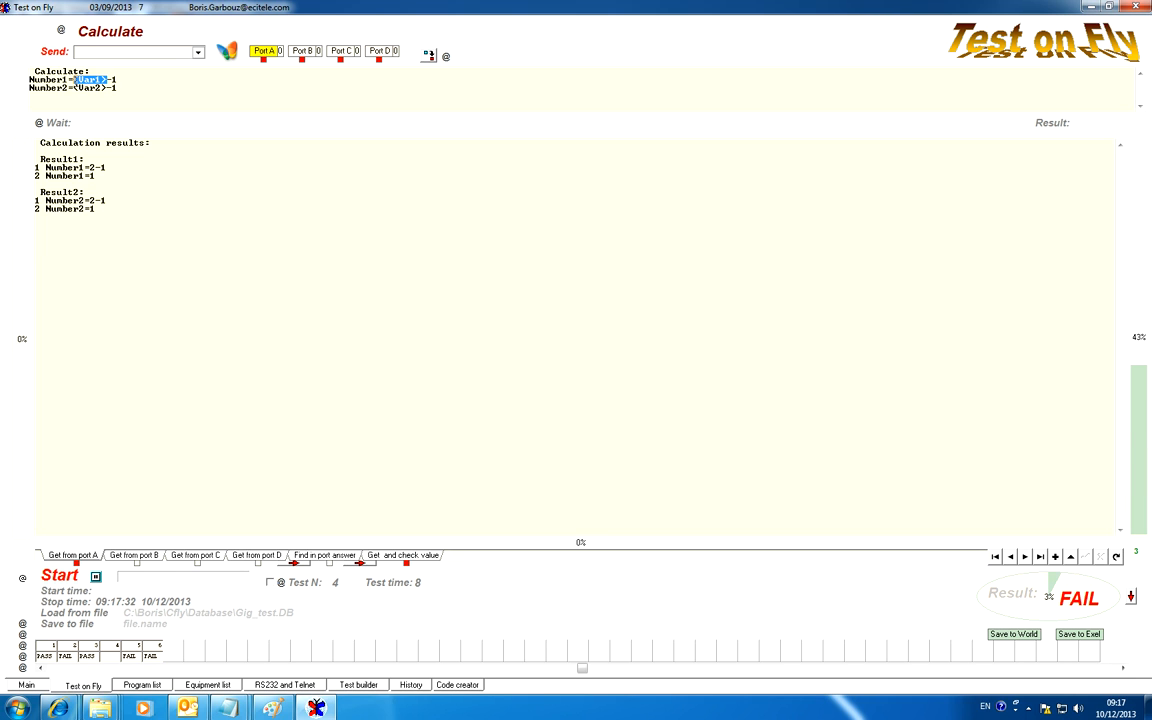
click(91, 168)
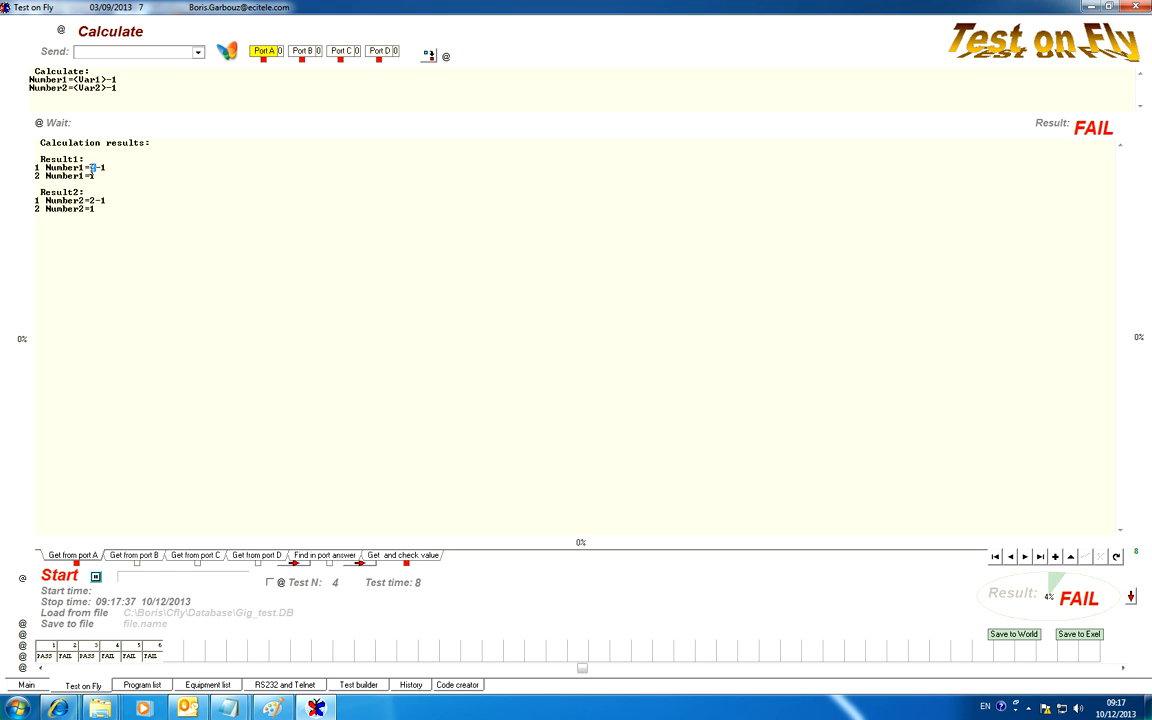
mouse_move(104, 167)
mouse_down()
mouse_move(91, 168)
mouse_move(97, 209)
mouse_move(85, 175)
mouse_up()
Review tests 2 and 3 again, then return to test 4 and examine the calculated Number1 value.
click(1009, 558)
click(1009, 559)
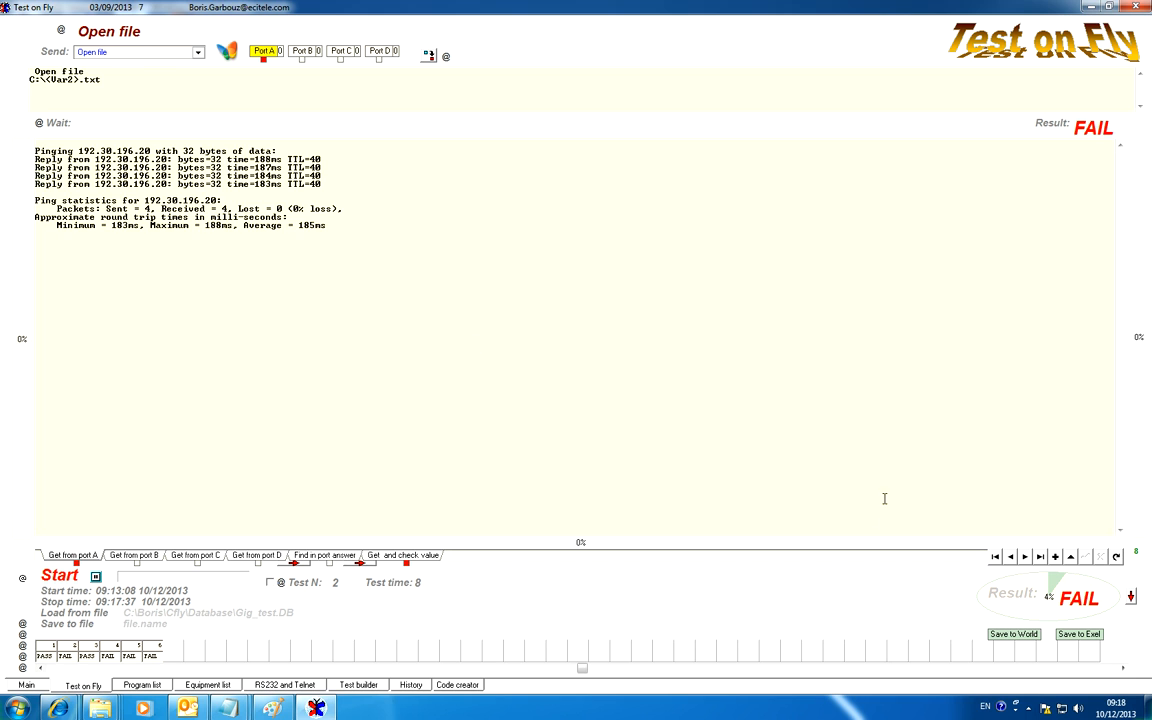
click(1025, 557)
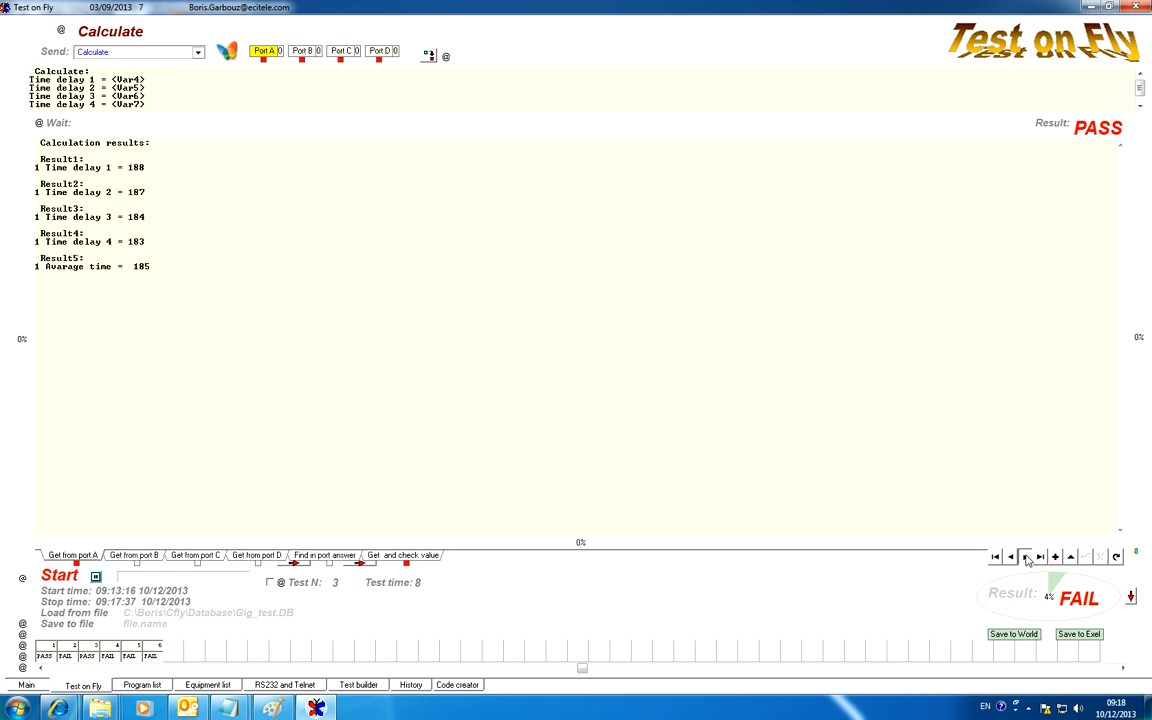
click(1025, 557)
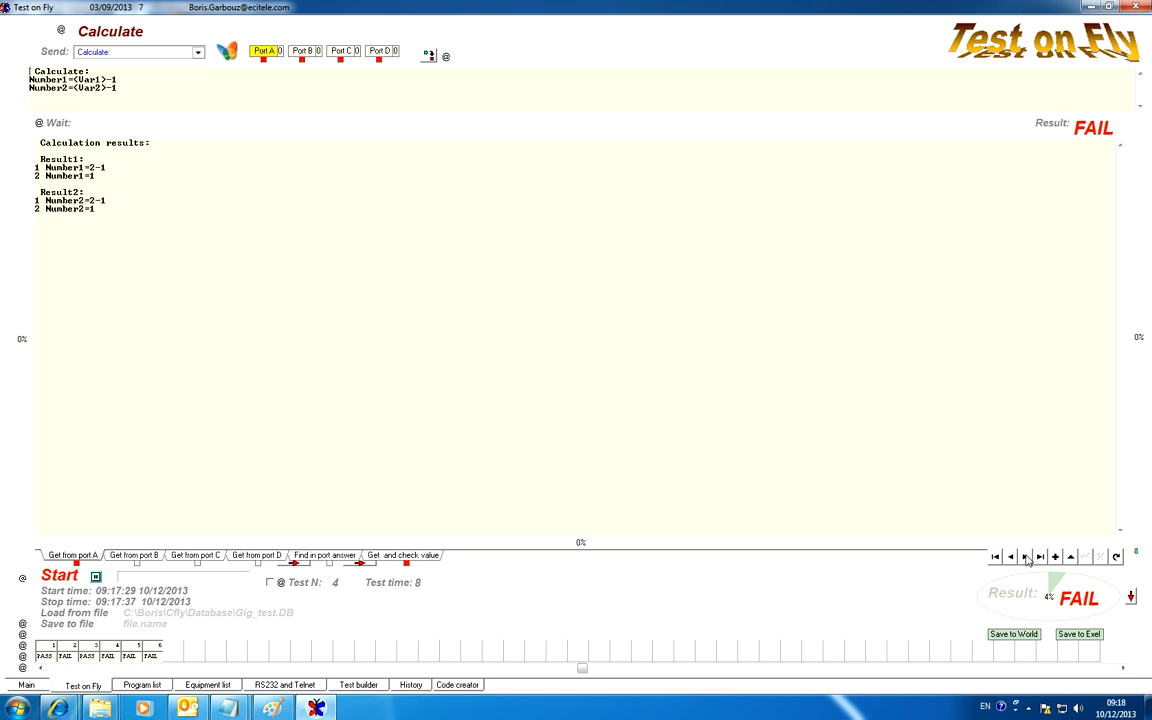
double_click(92, 175)
Show test 4's value checks and set the first row's Find_after text to "2 Number1=".
click(405, 557)
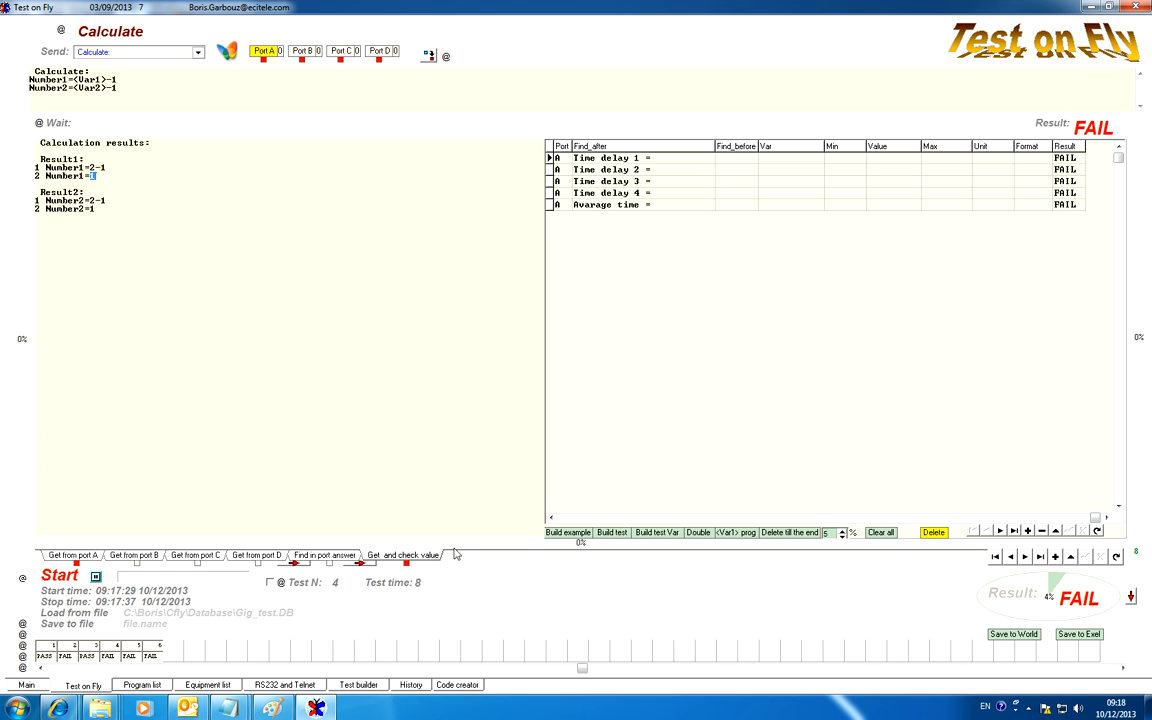
click(650, 159)
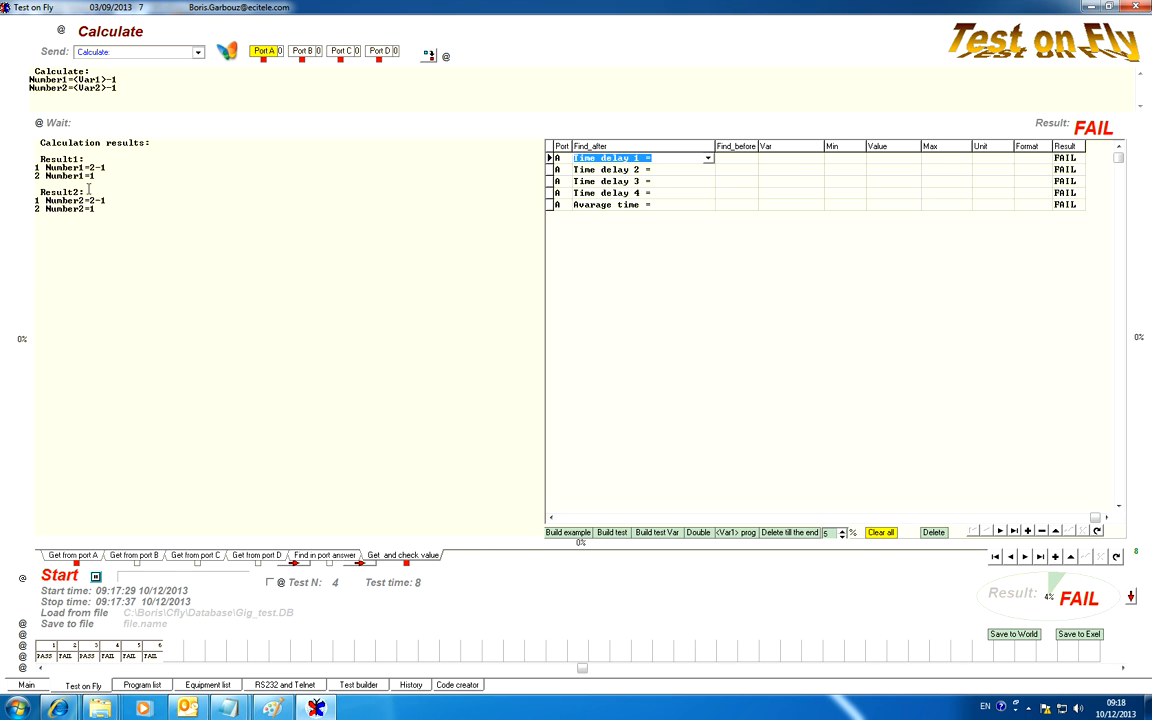
drag(93, 176, 15, 176)
key(ctrl+c)
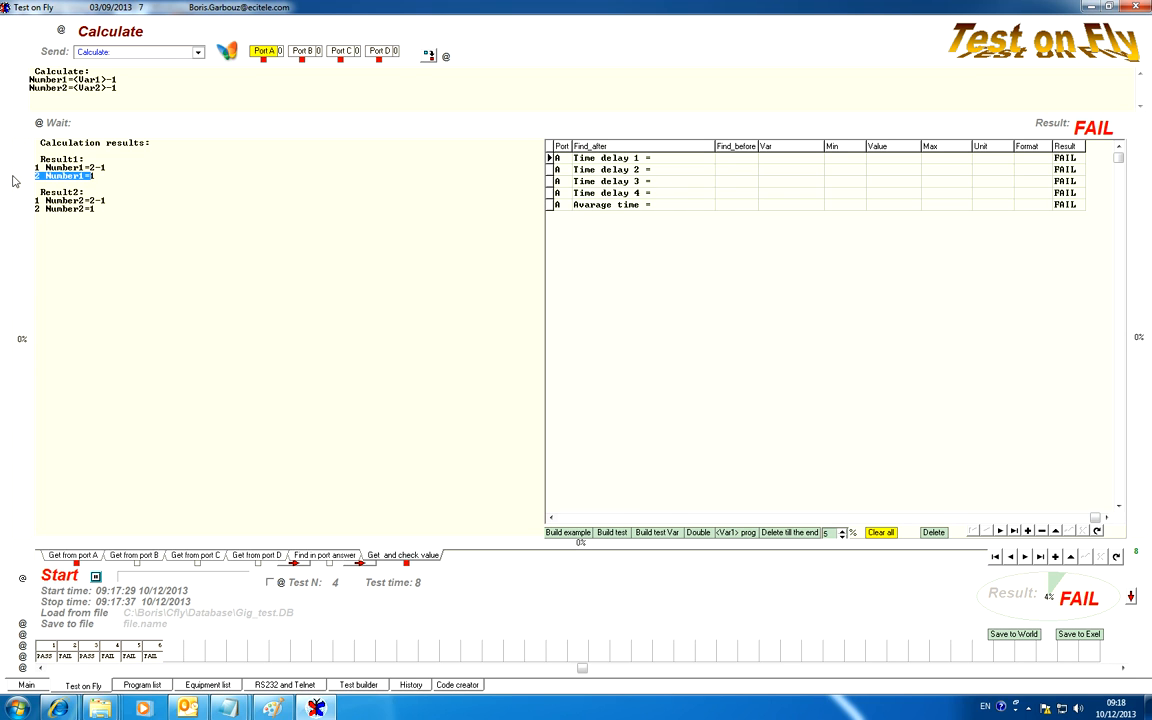
click(670, 160)
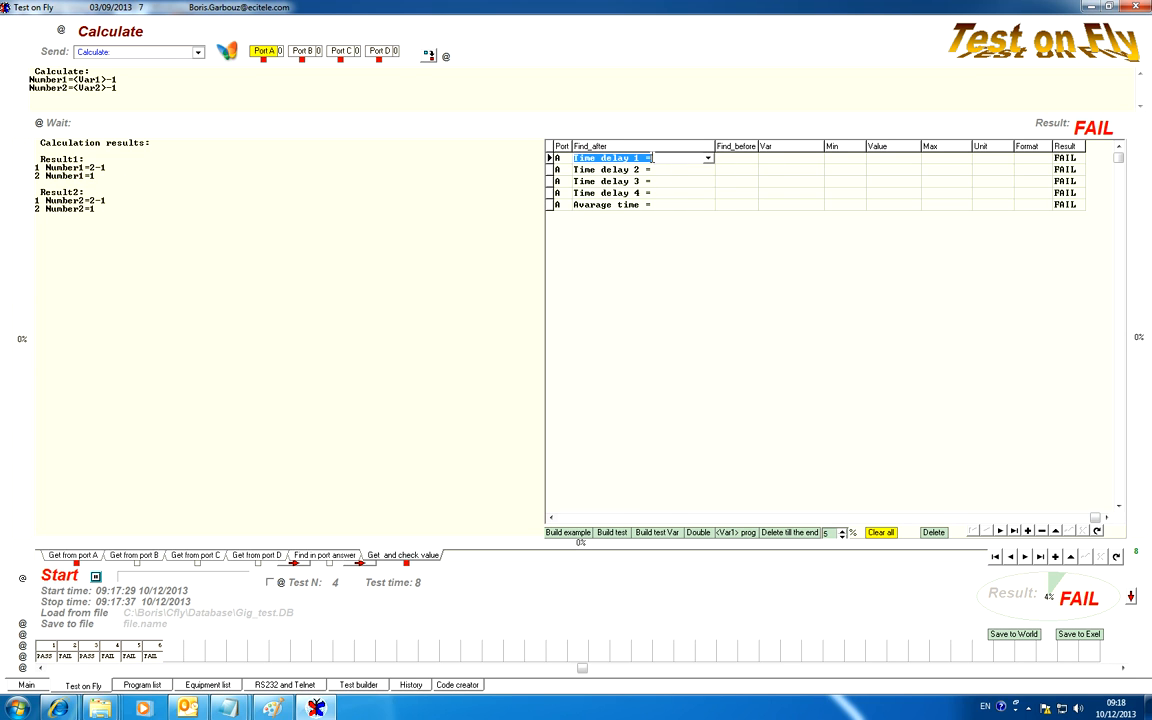
key(ctrl+v)
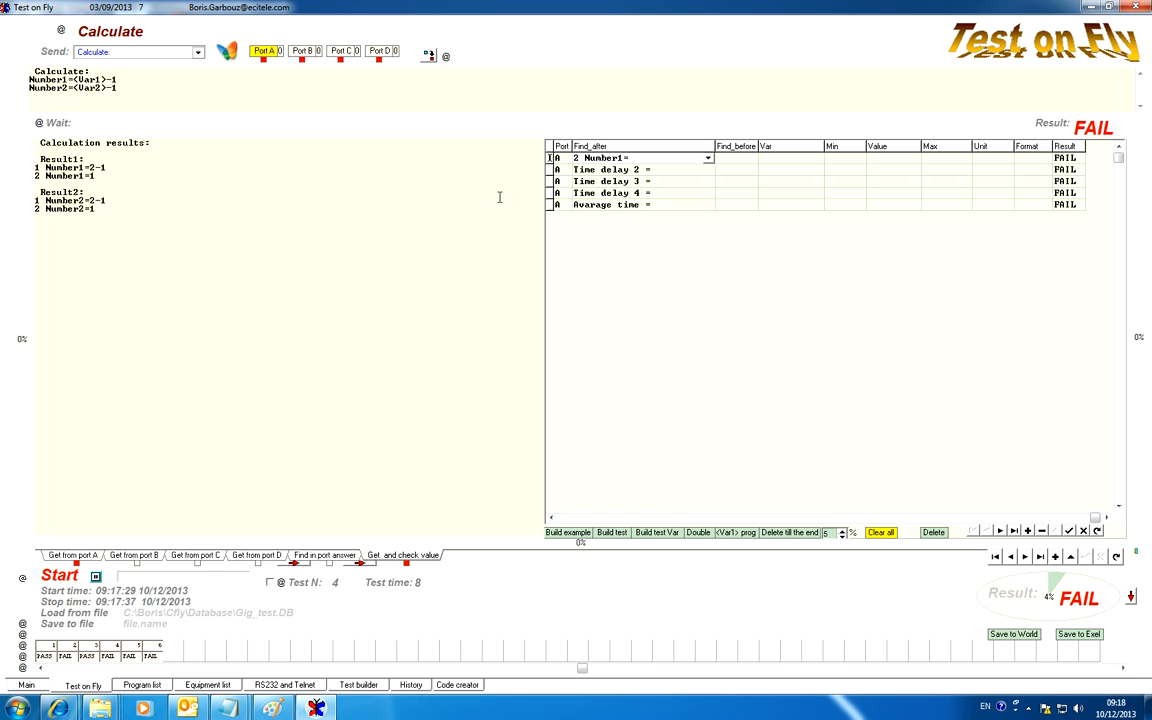
Set the second row's Find_after text to "2 Number2=", copied from the calculation results.
drag(91, 208, 33, 213)
key(ctrl+c)
click(630, 171)
key(ctrl+v)
key(Down)
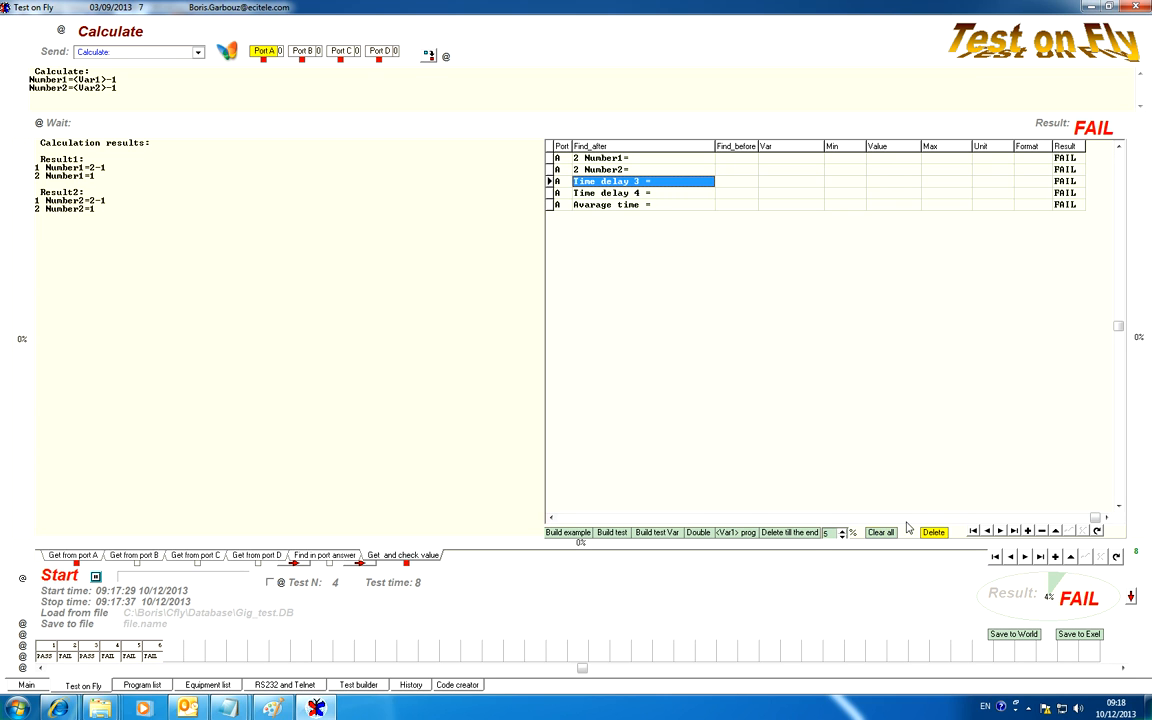
Delete the remaining Time delay and Avarage time rows from the value checks and re-evaluate test 4's result.
click(790, 532)
click(934, 533)
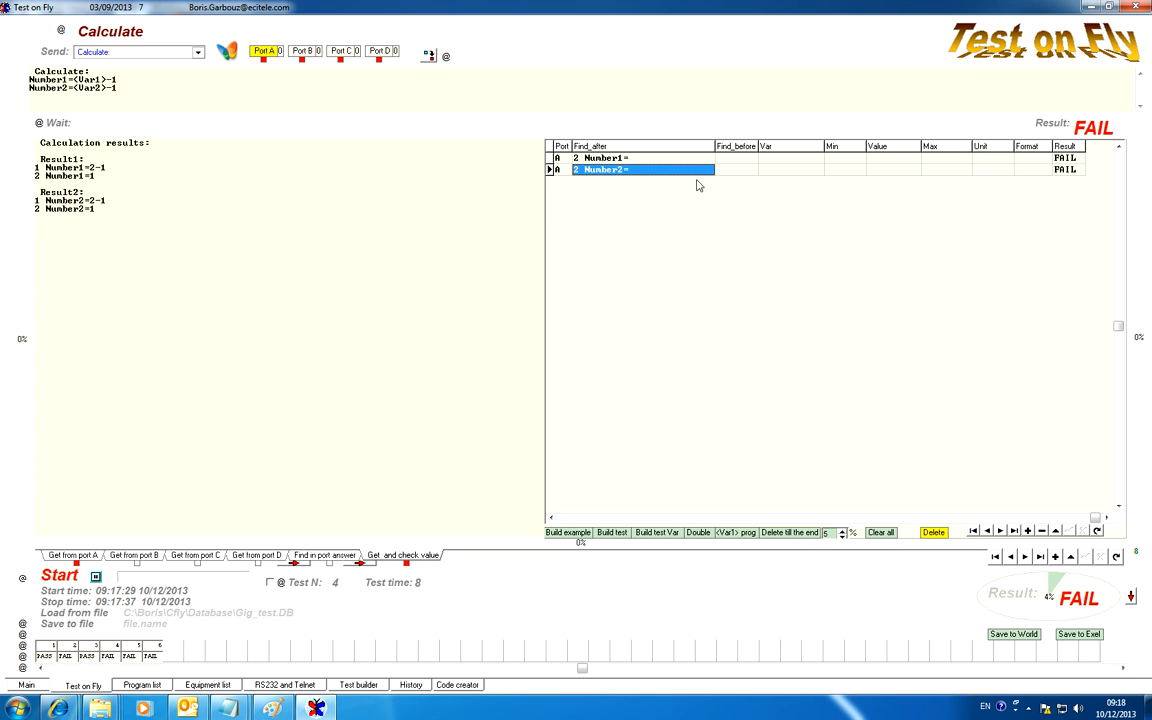
click(736, 158)
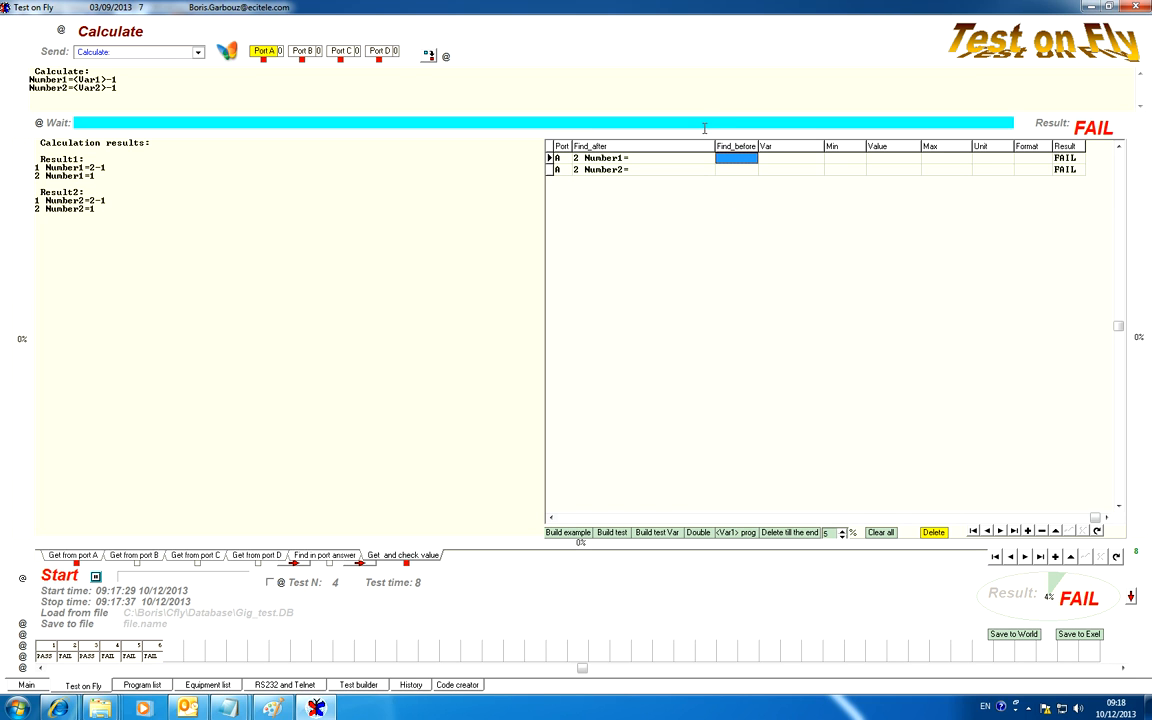
click(1047, 128)
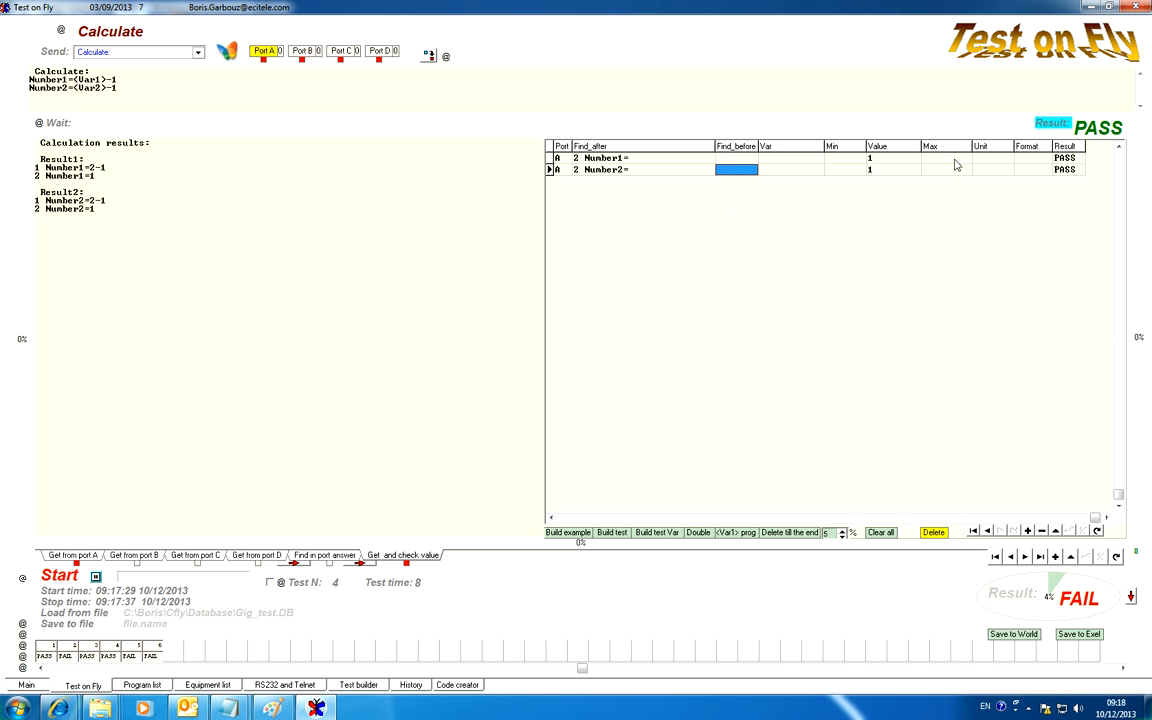
Set the Var of the "2 Number1=" value check in test 4 to <#>.
click(899, 159)
click(895, 171)
click(895, 160)
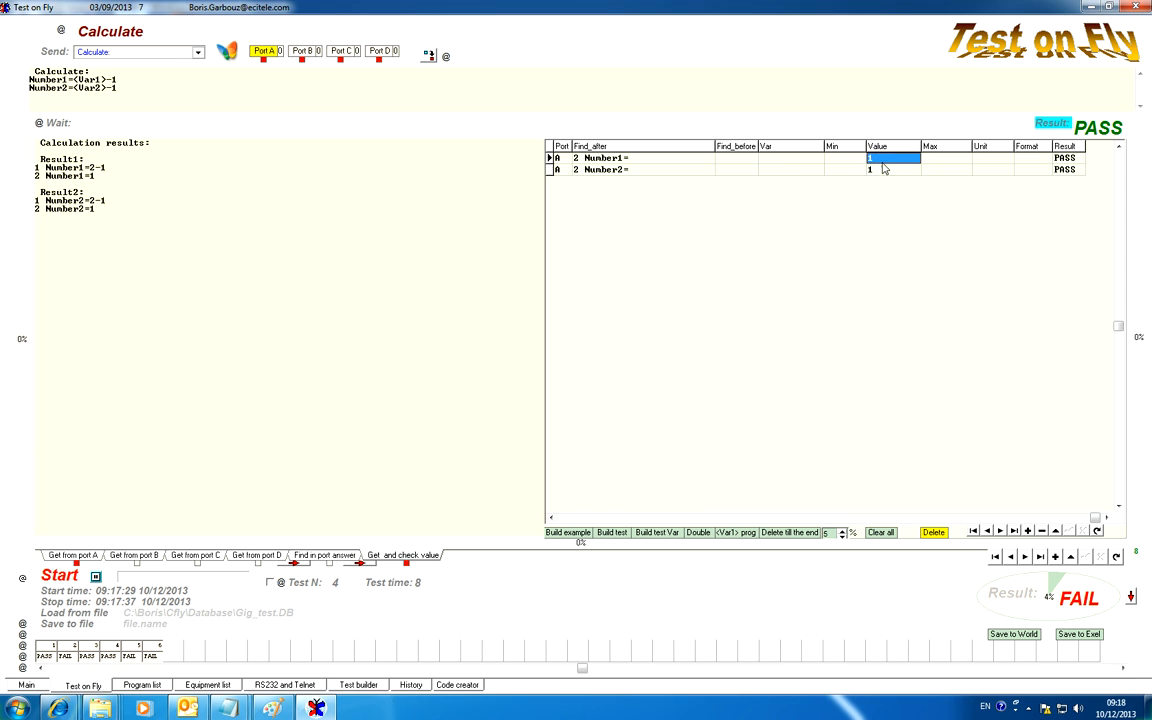
click(800, 159)
click(816, 159)
click(817, 159)
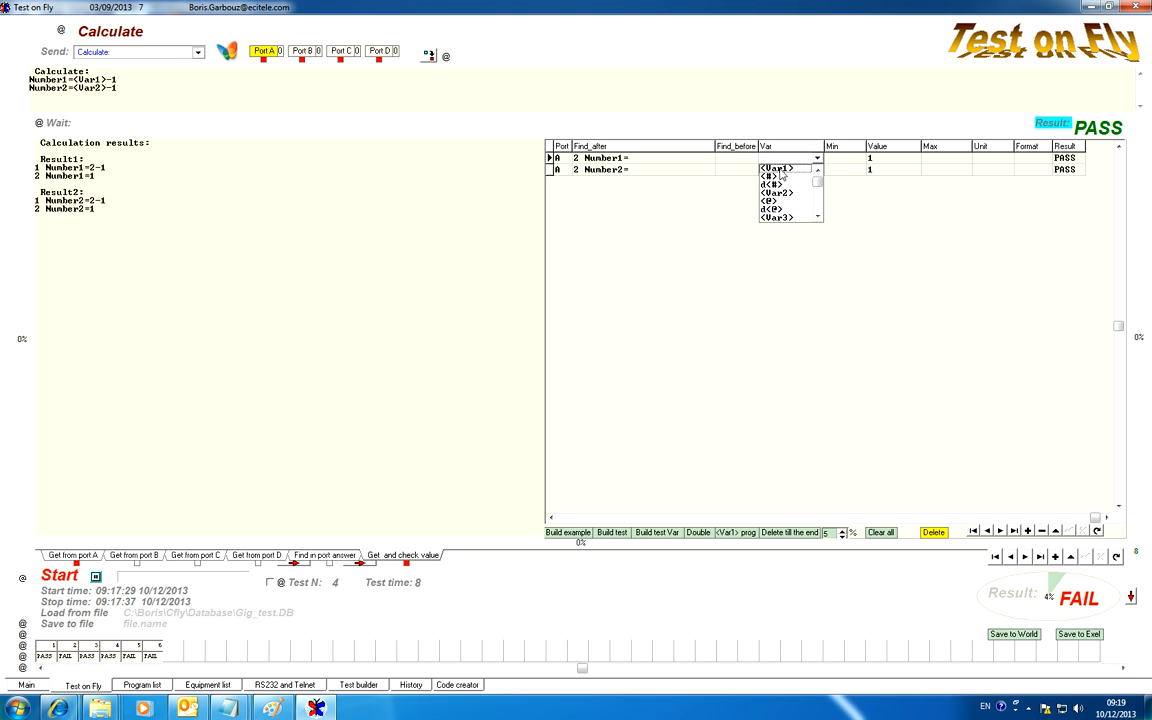
click(782, 176)
Set the Var of the "2 Number2=" value check to <@>.
click(816, 171)
click(817, 172)
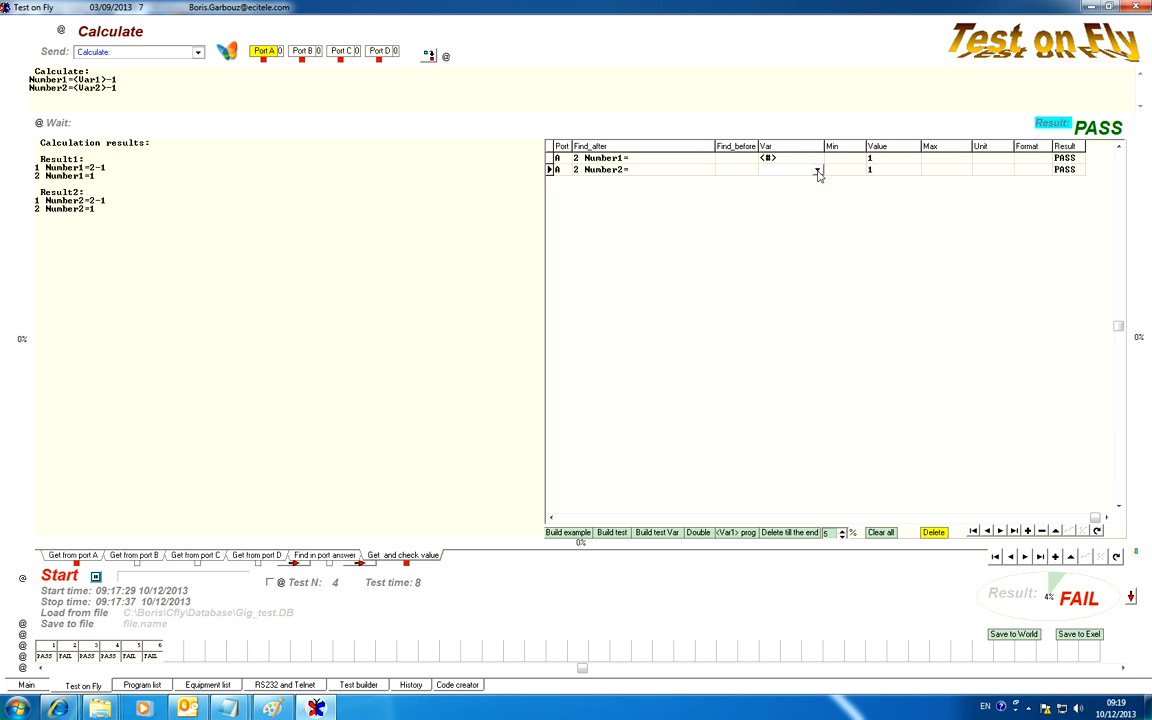
click(817, 171)
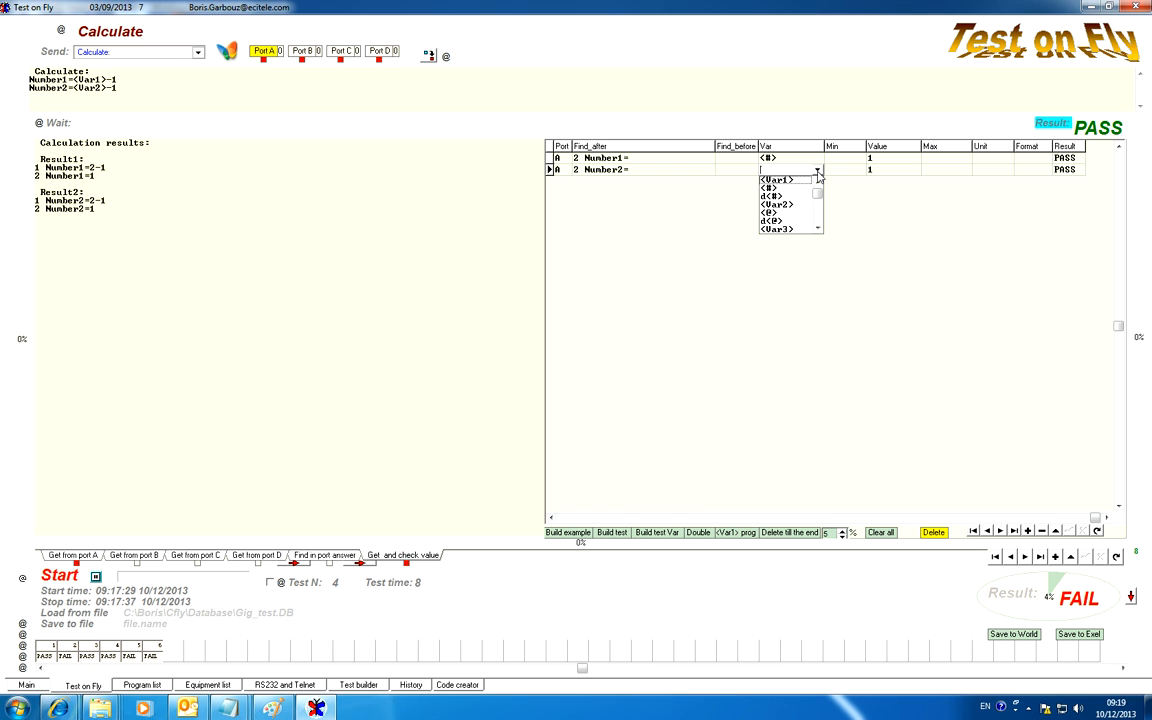
click(770, 214)
click(790, 159)
click(793, 170)
click(790, 159)
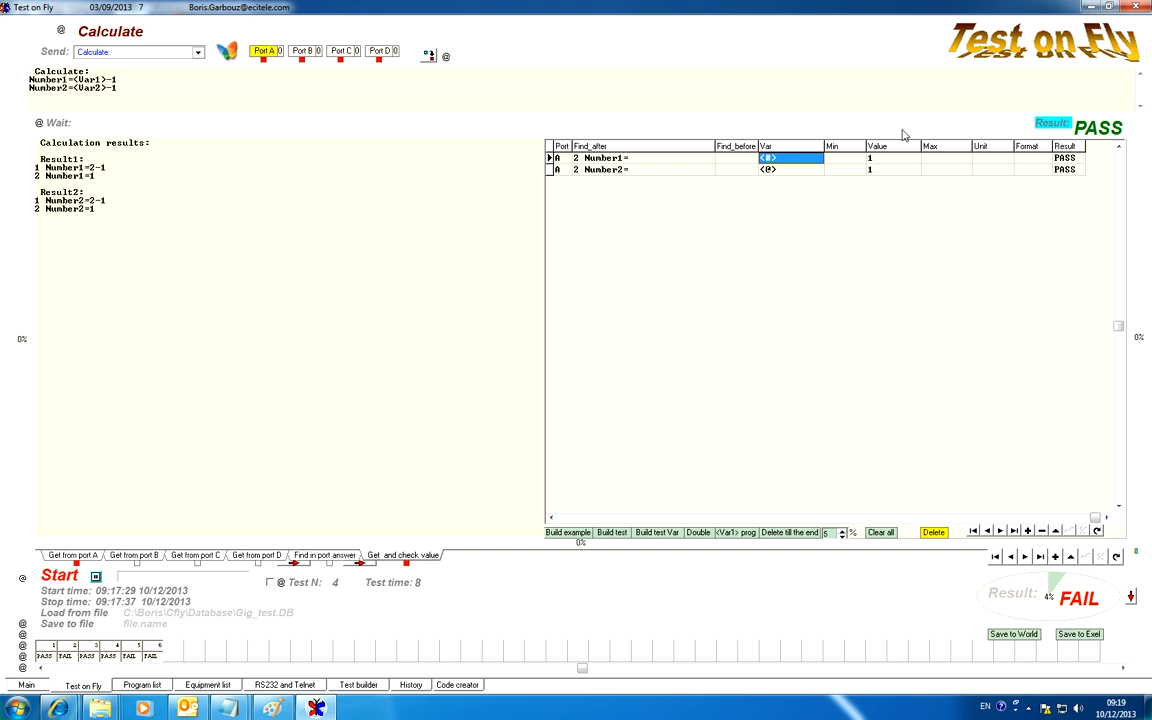
Re-evaluate test 4's result, checking the <#> and <@> start values in the Test builder before and after.
click(376, 684)
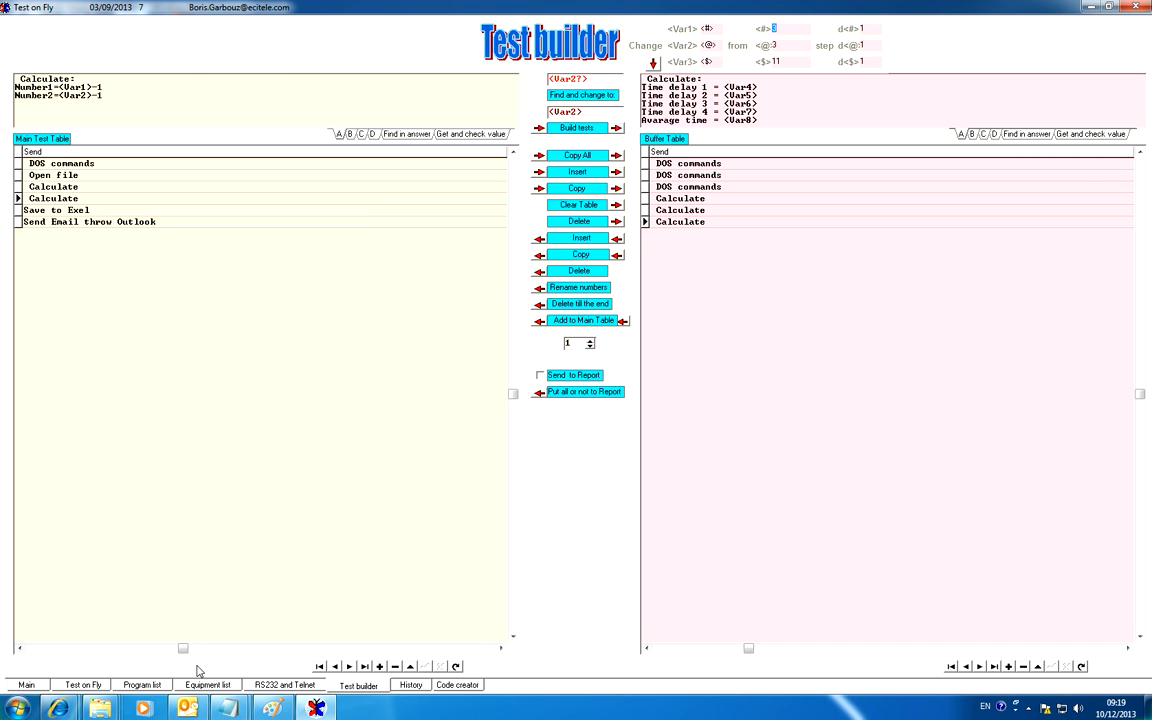
click(83, 685)
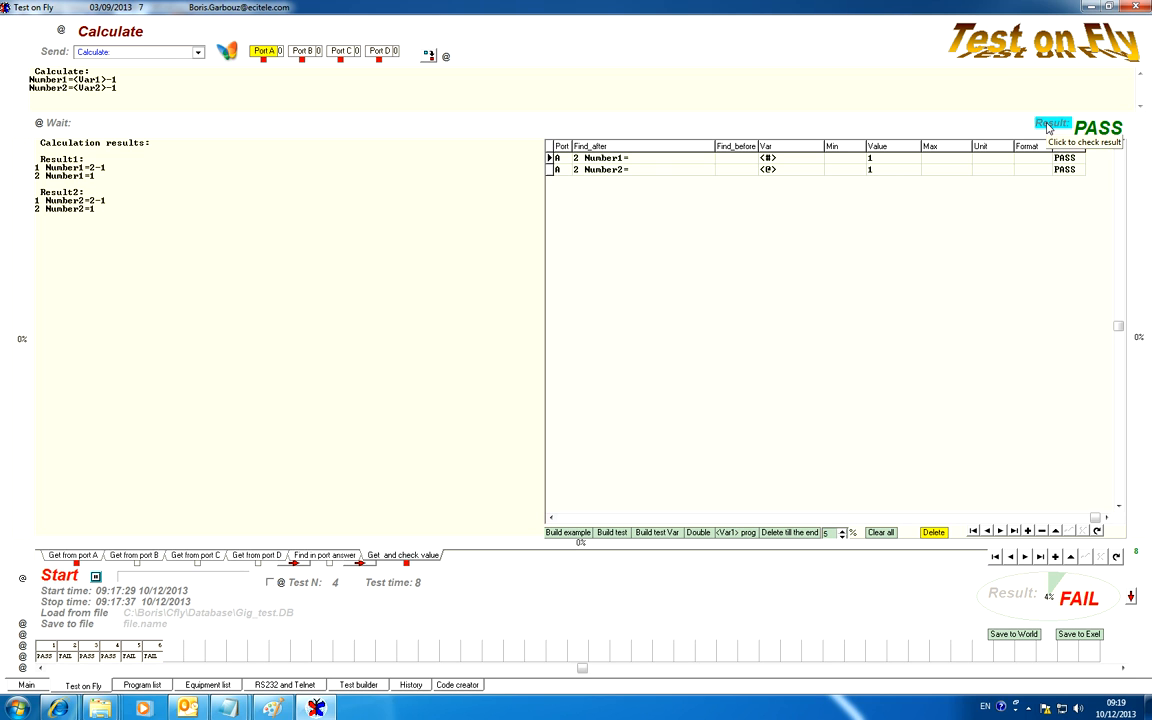
click(1048, 128)
click(358, 685)
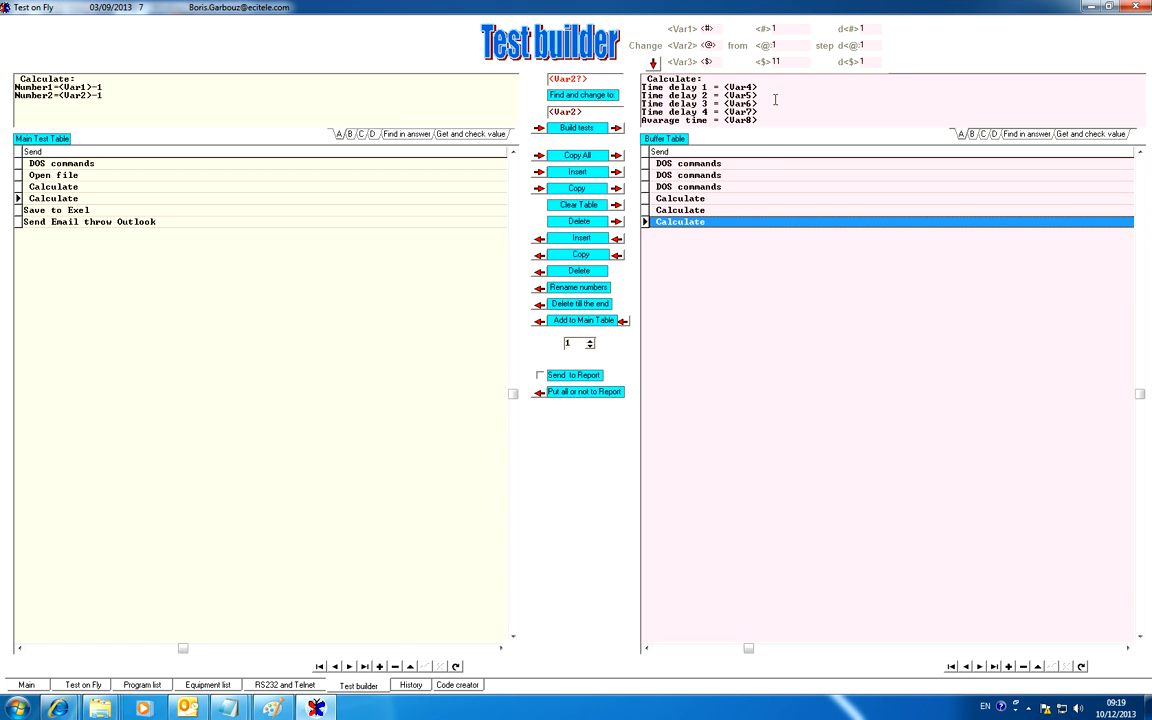
click(800, 29)
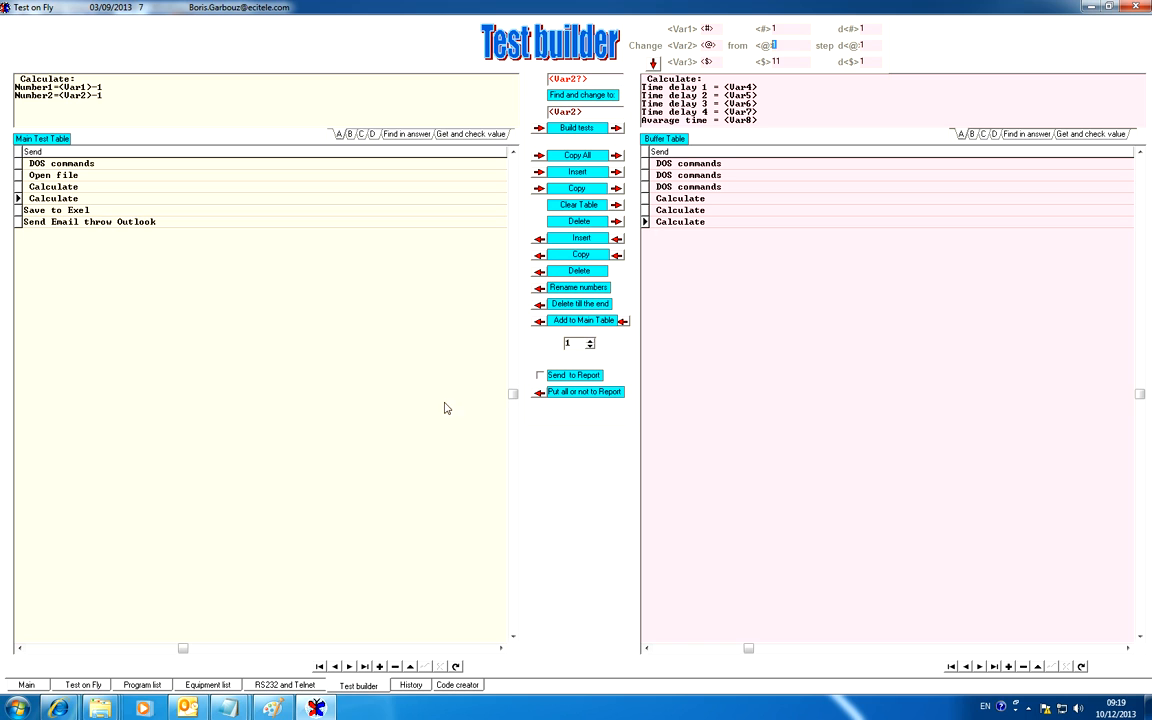
Change the Save to Exel path in test 5 to C:\<Var1>.xlsx, using the <Var1> text copied from test 4's calculation.
click(80, 685)
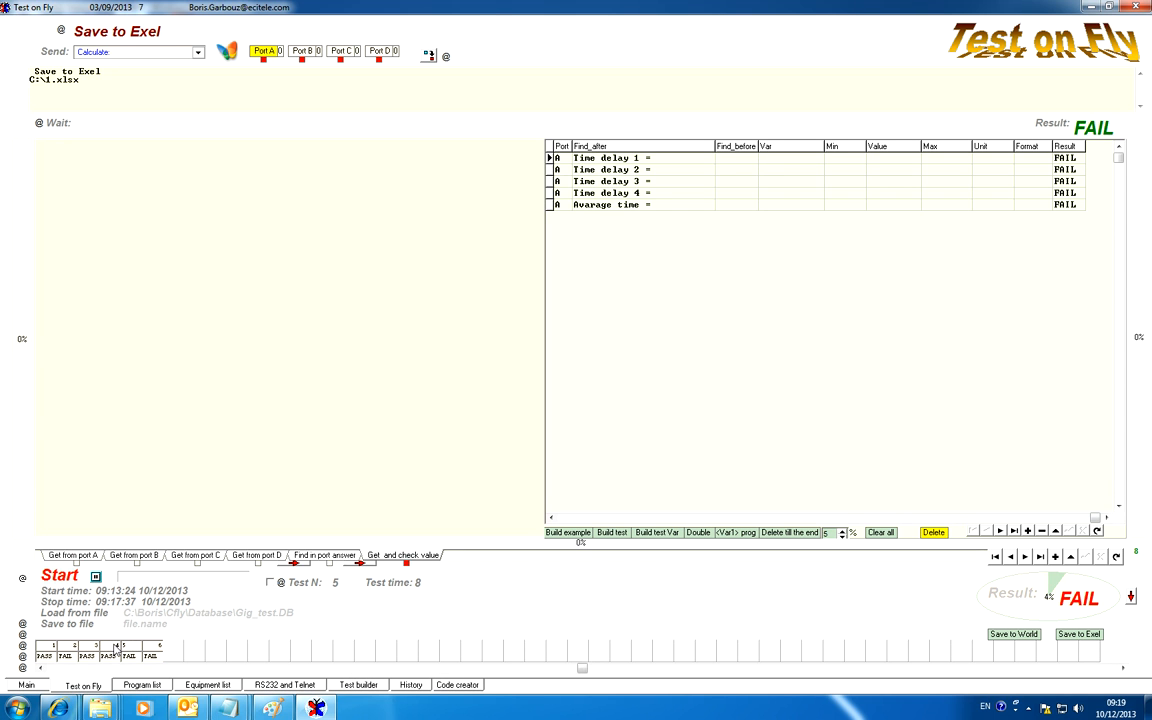
drag(75, 80, 107, 80)
key(ctrl+c)
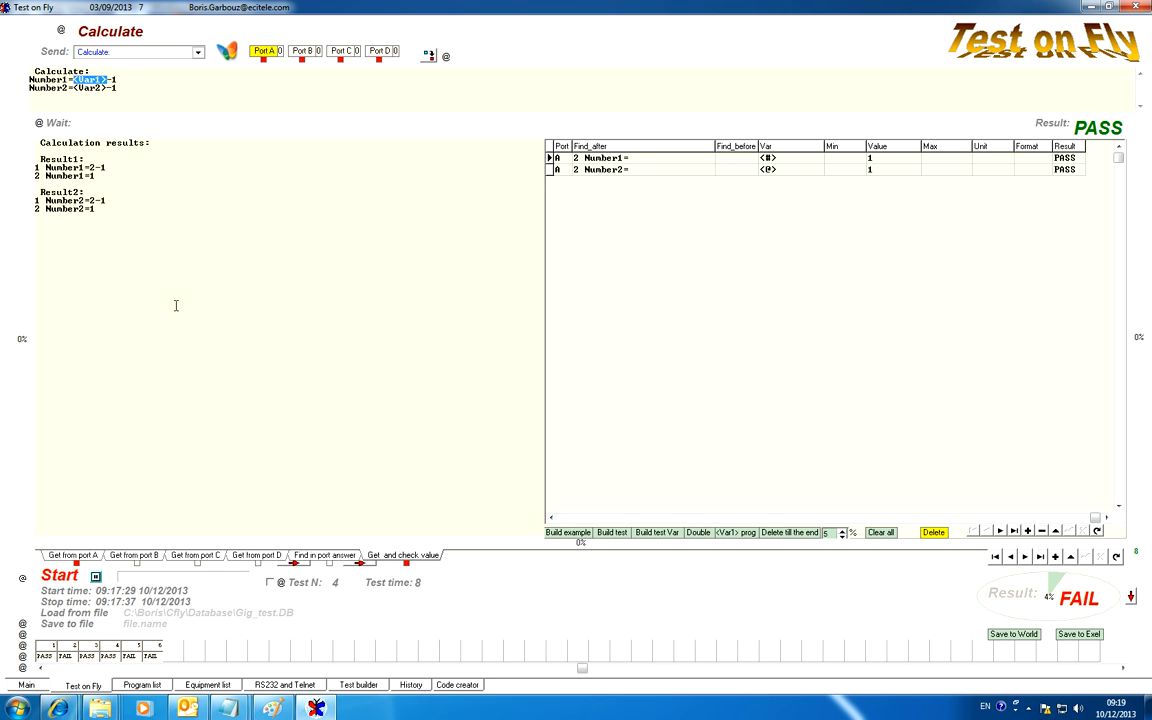
click(132, 652)
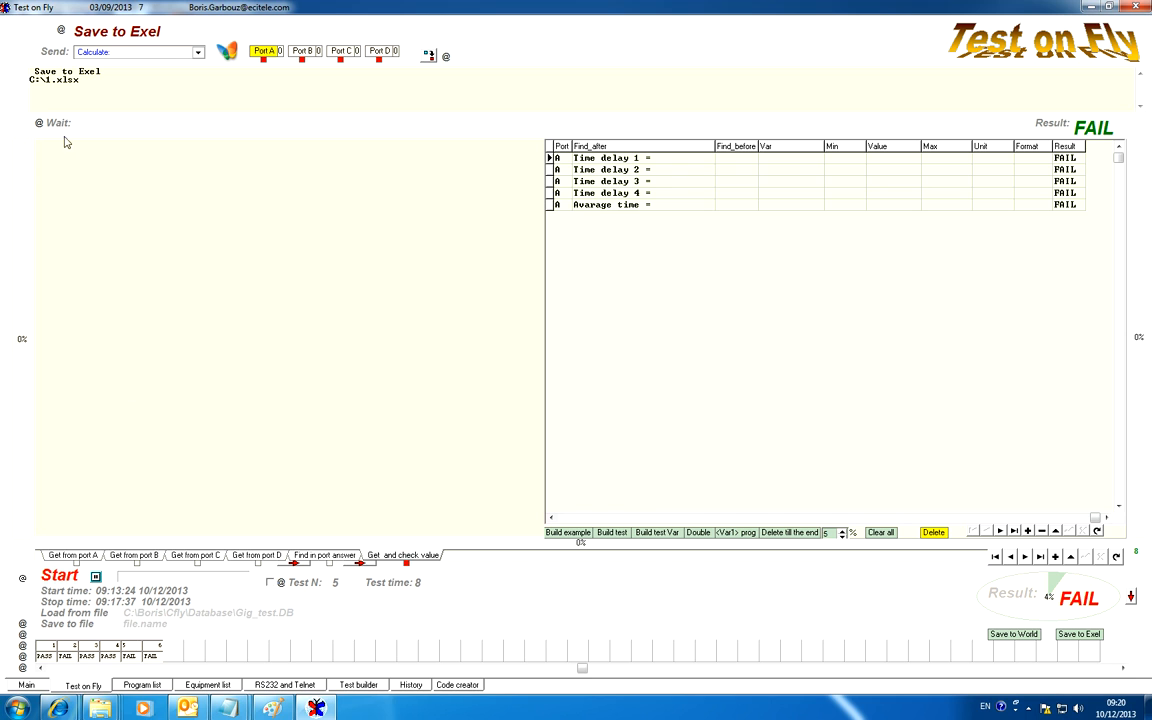
drag(47, 79, 53, 79)
key(ctrl+v)
Change the Attachments path in test 6's Outlook email command to C:\<Var2>.xlsx.
click(1024, 557)
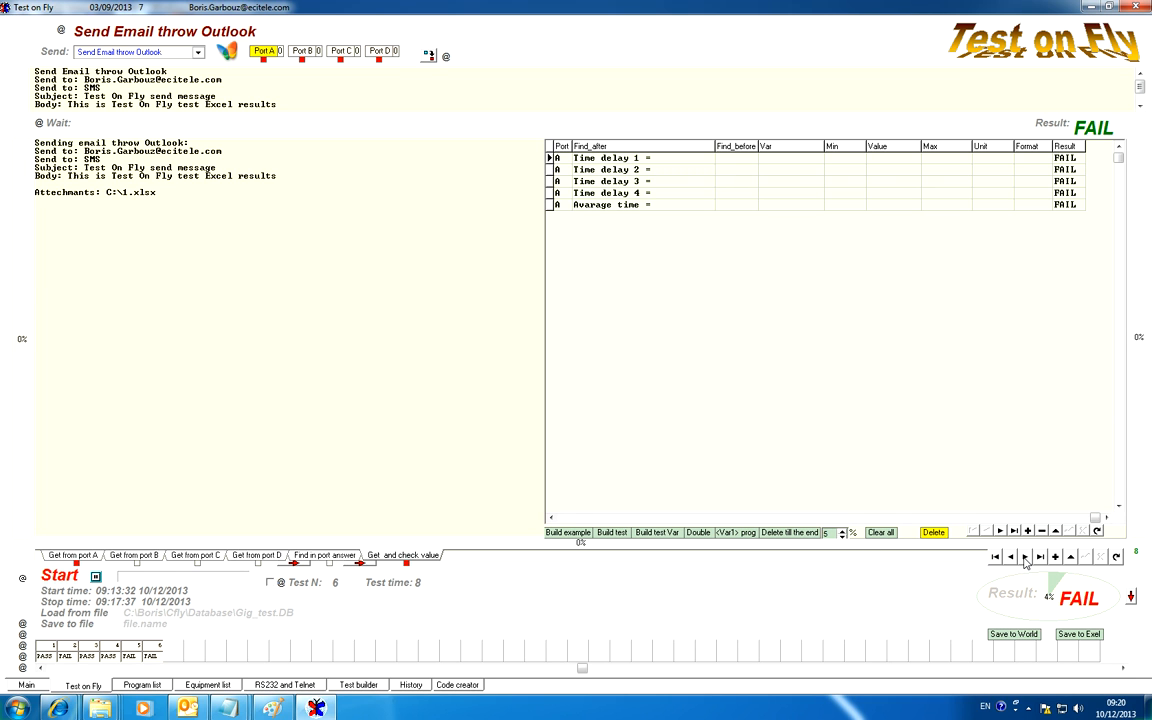
scroll(184, 97, down, 1)
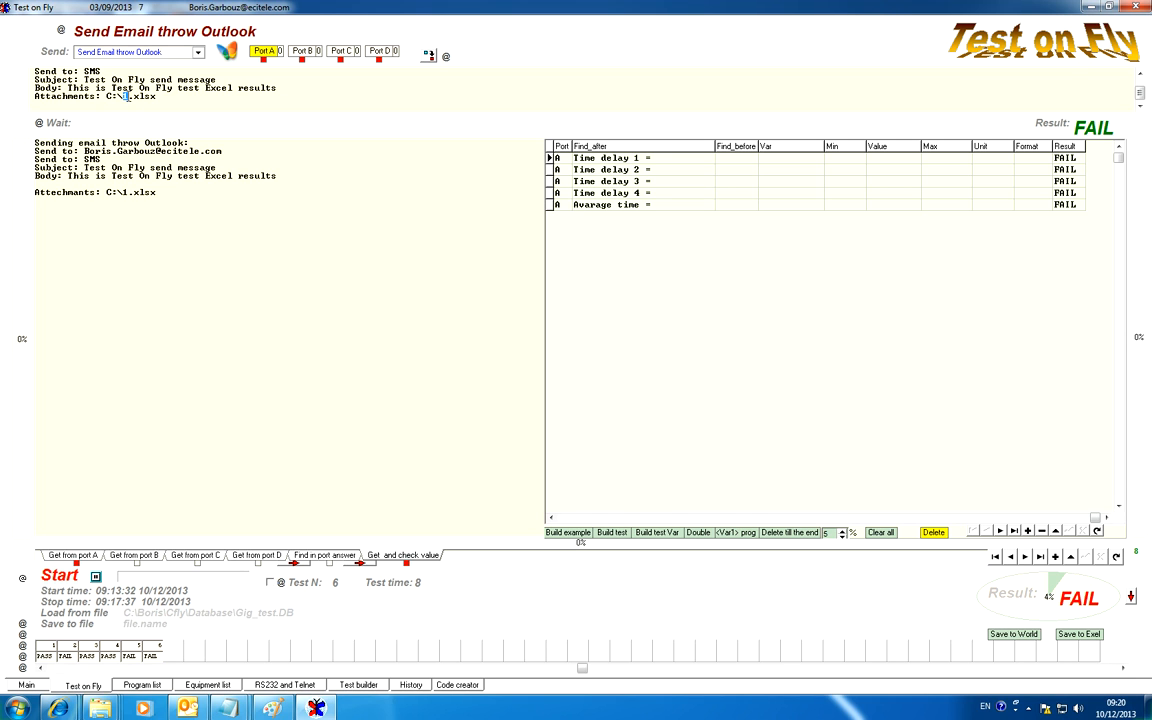
key(ctrl+v)
text(2)
Review tests 3 to 6, checking the calculations, the Excel save path and the email attachment path.
click(1011, 559)
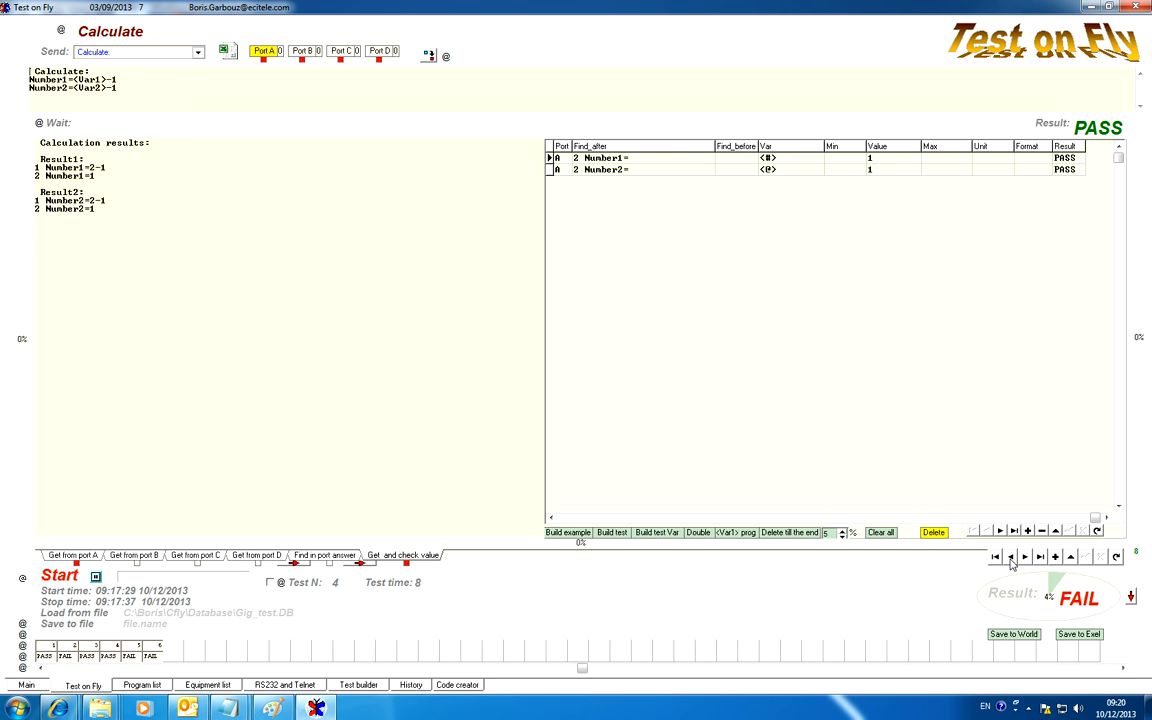
click(1011, 558)
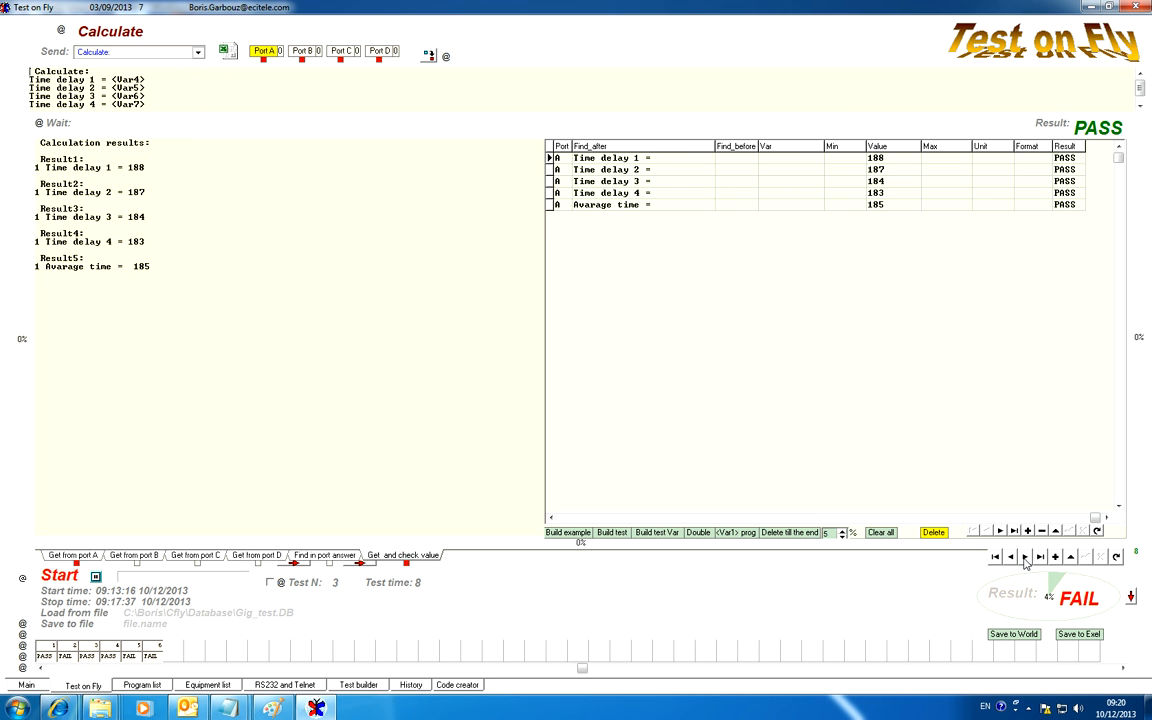
click(1025, 558)
click(1025, 558)
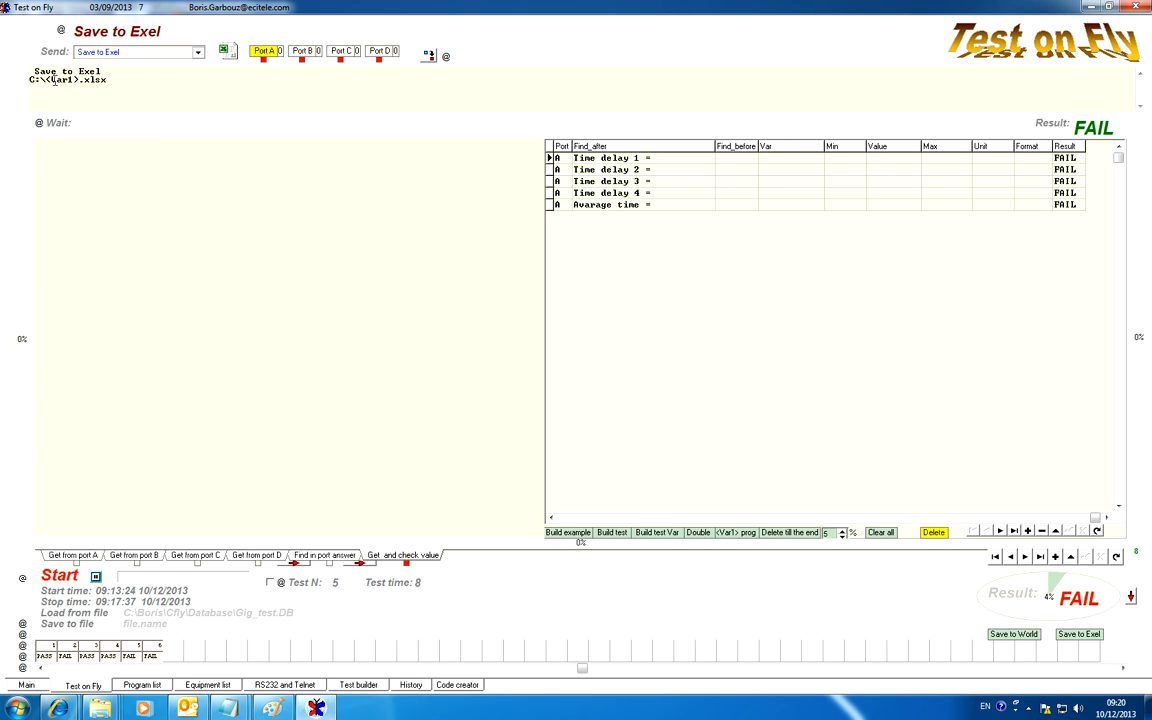
click(1025, 560)
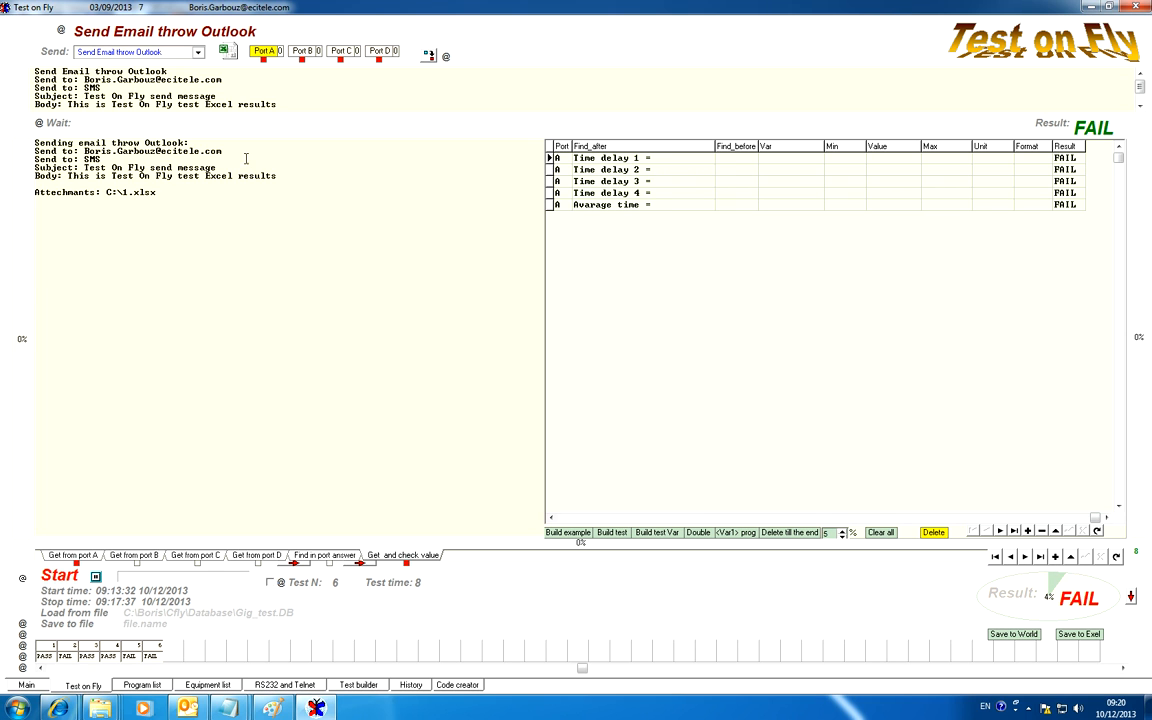
scroll(160, 104, down, 1)
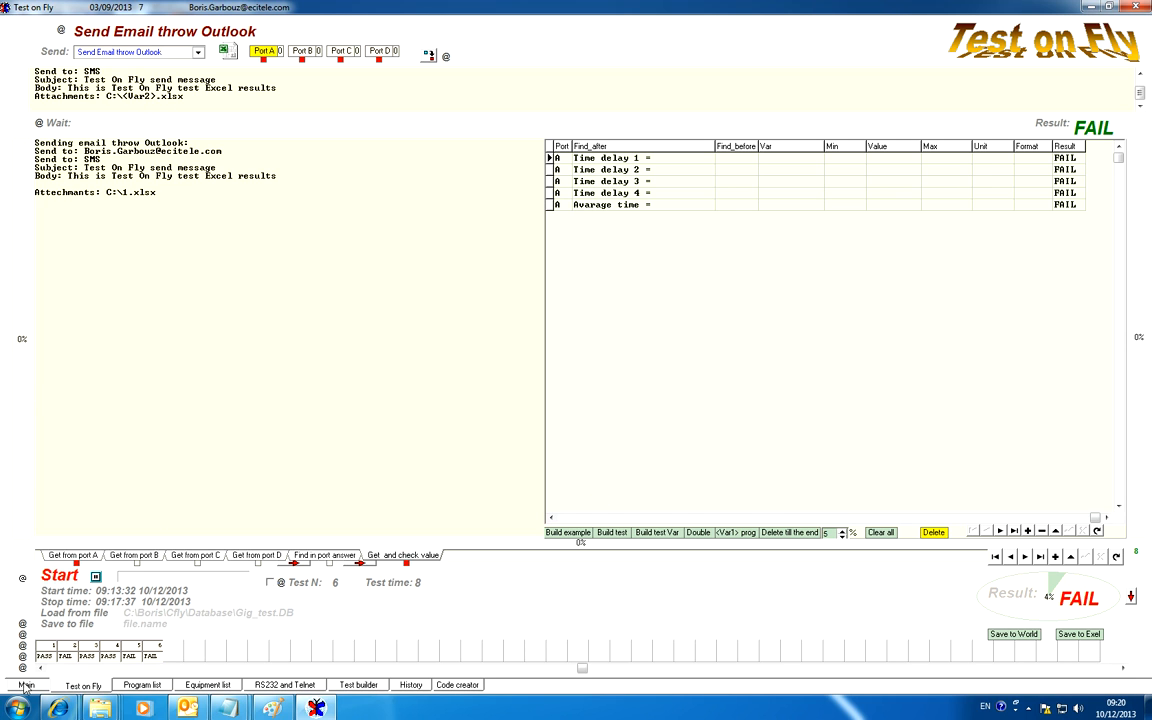
Clear all value checks from test 6 and test 5.
click(656, 532)
click(295, 240)
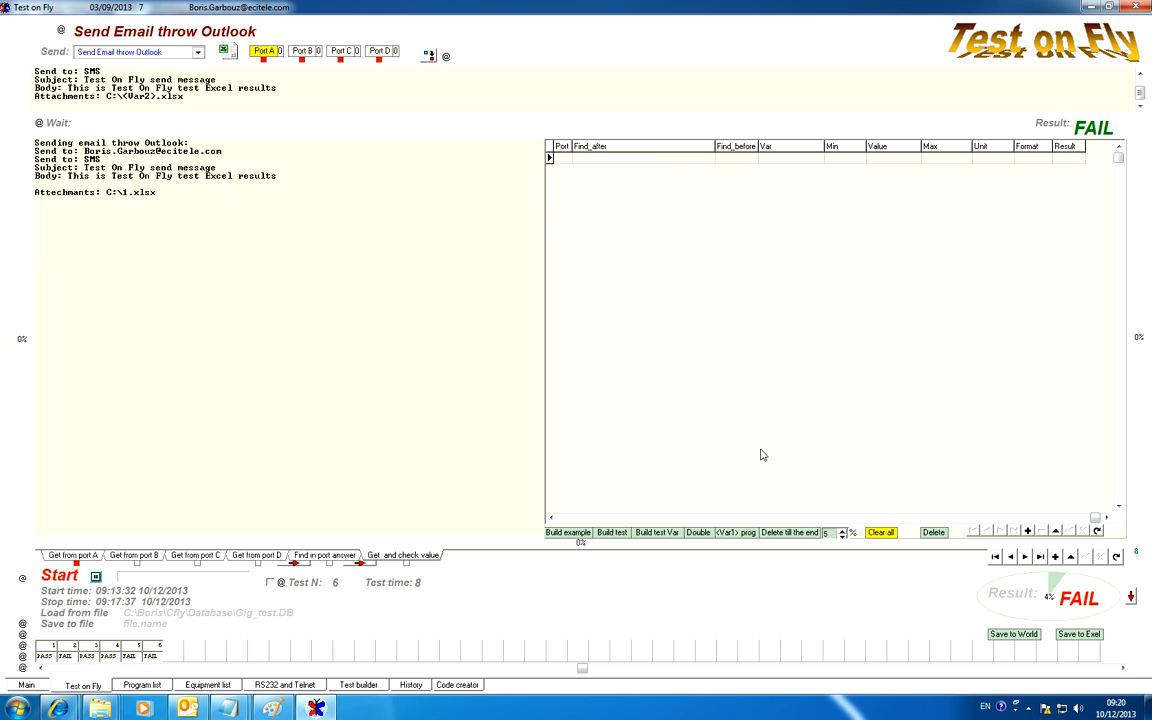
click(1011, 558)
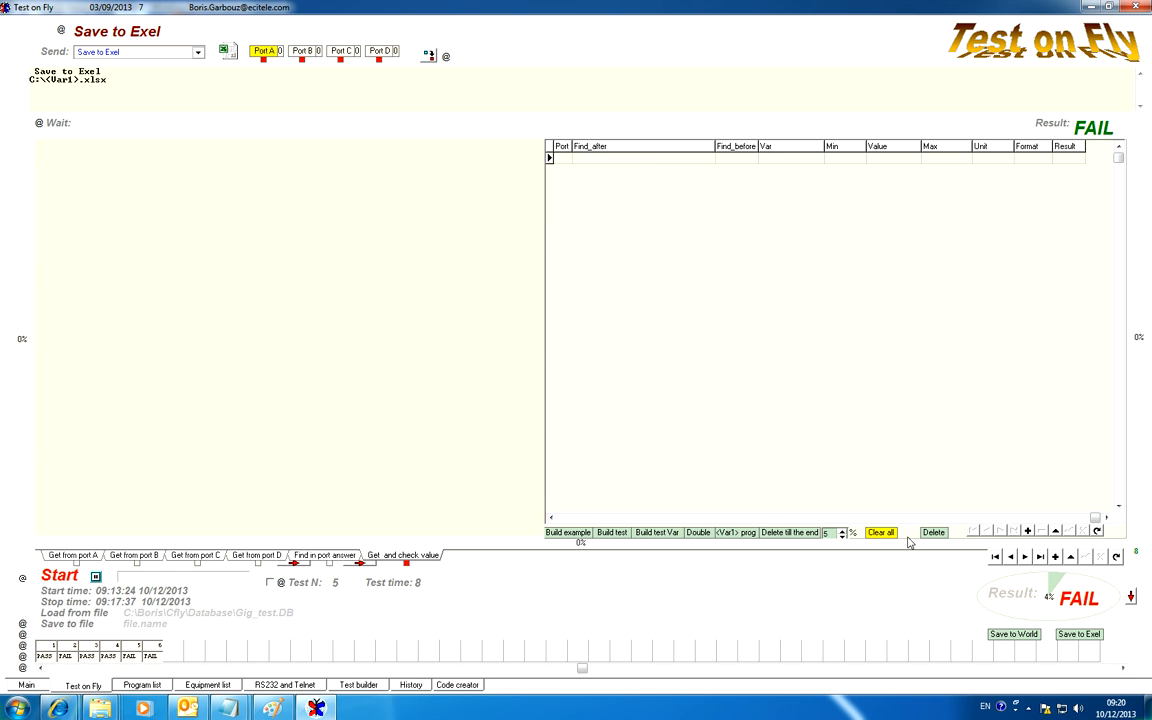
Go back through the sequence to test 1 and start the test run.
click(1011, 558)
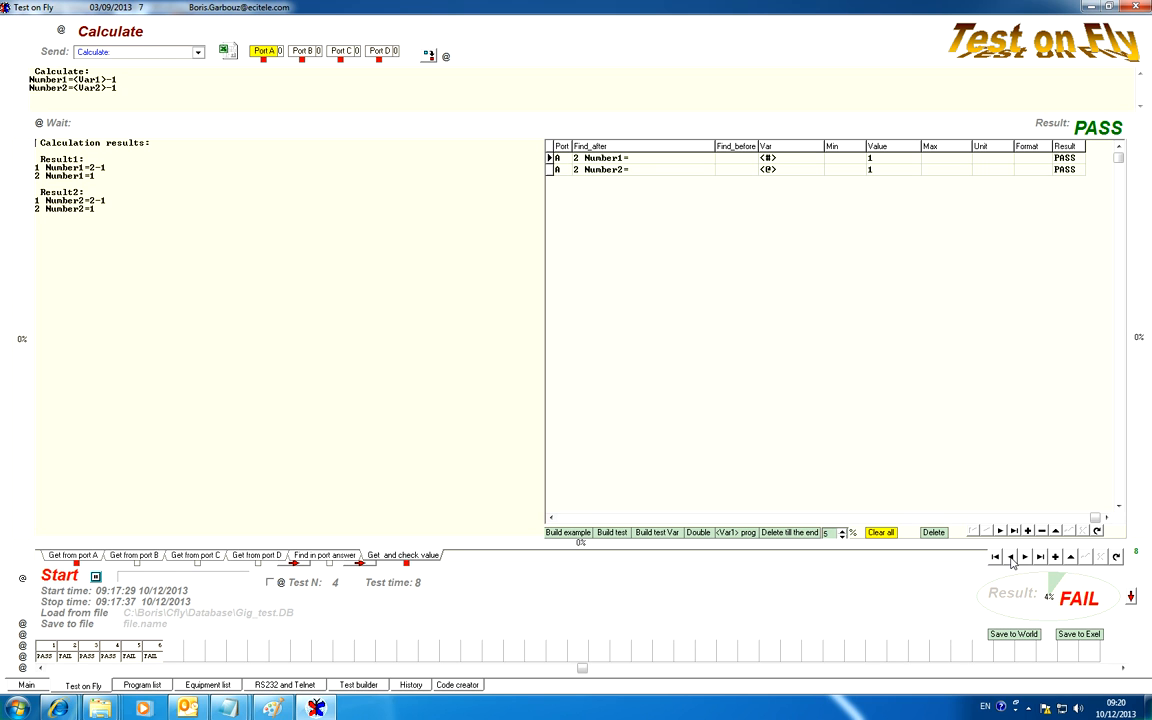
click(1011, 558)
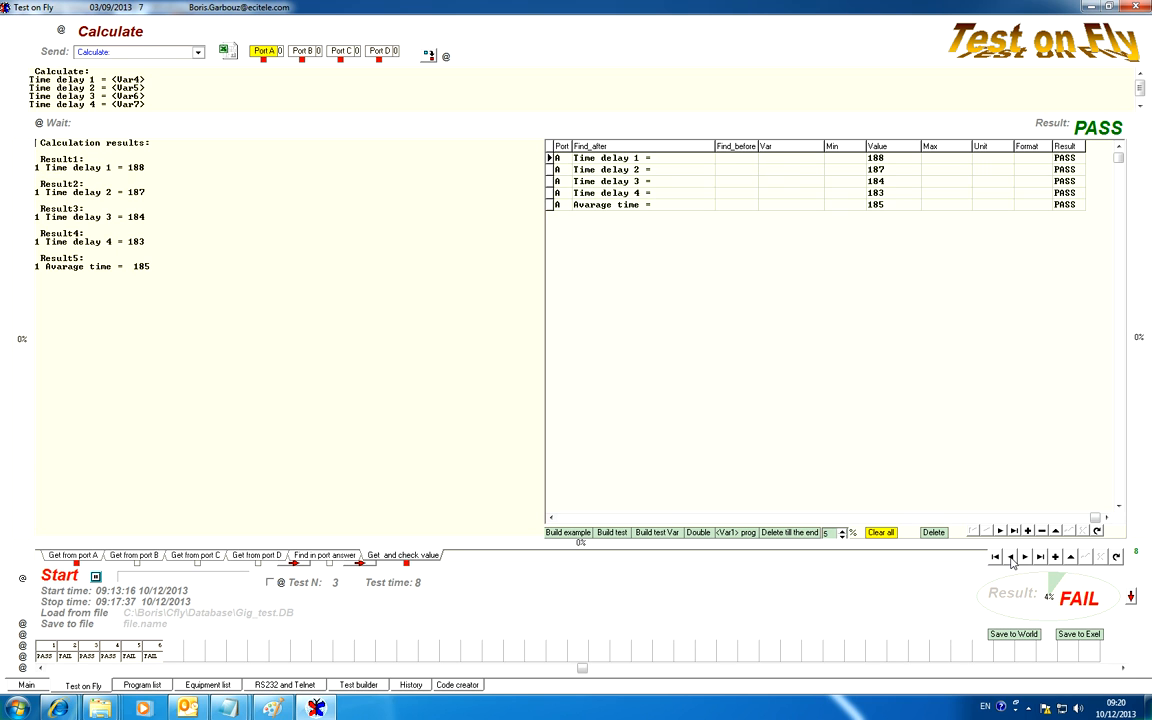
click(1011, 558)
click(1011, 558)
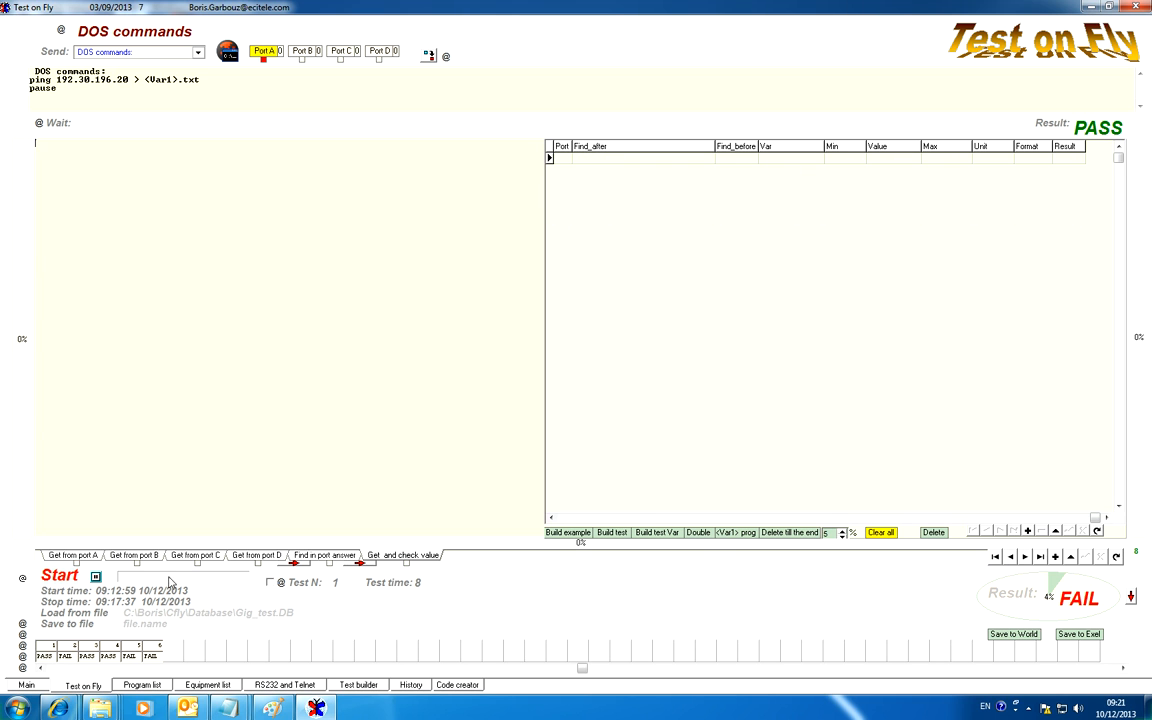
click(59, 579)
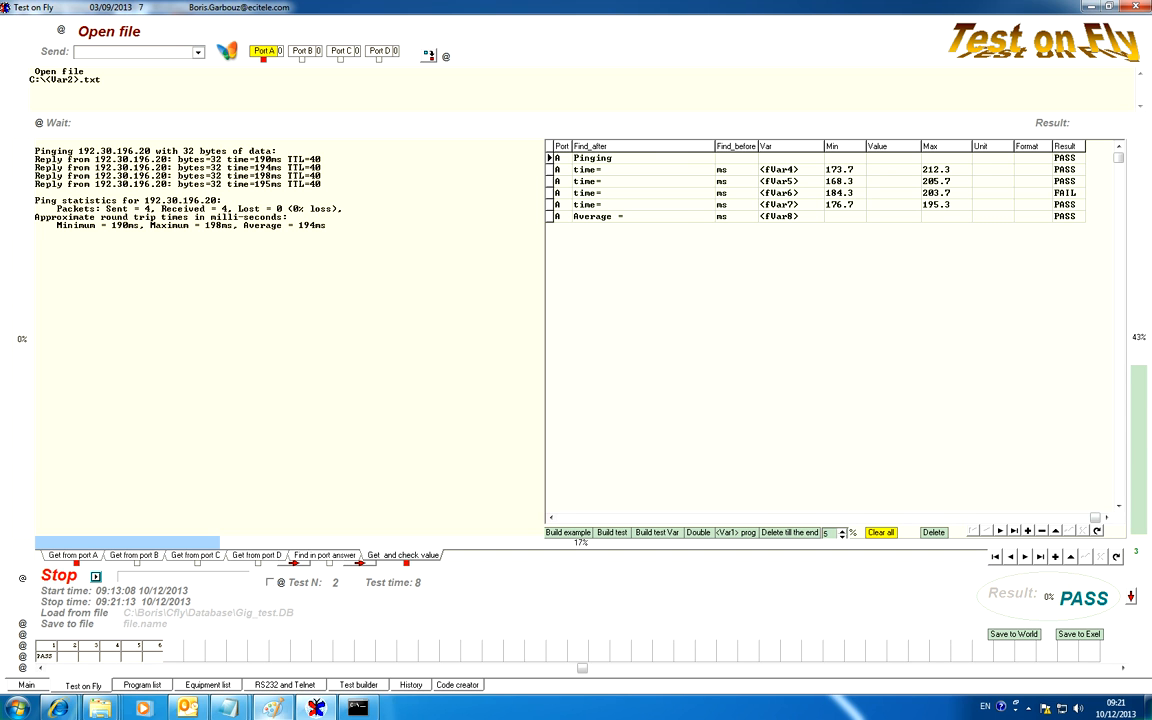
Switch to Windows Explorer, delete the old 1.xlsx file from Local Disk (C:), and return to the running test.
mouse_move(100, 708)
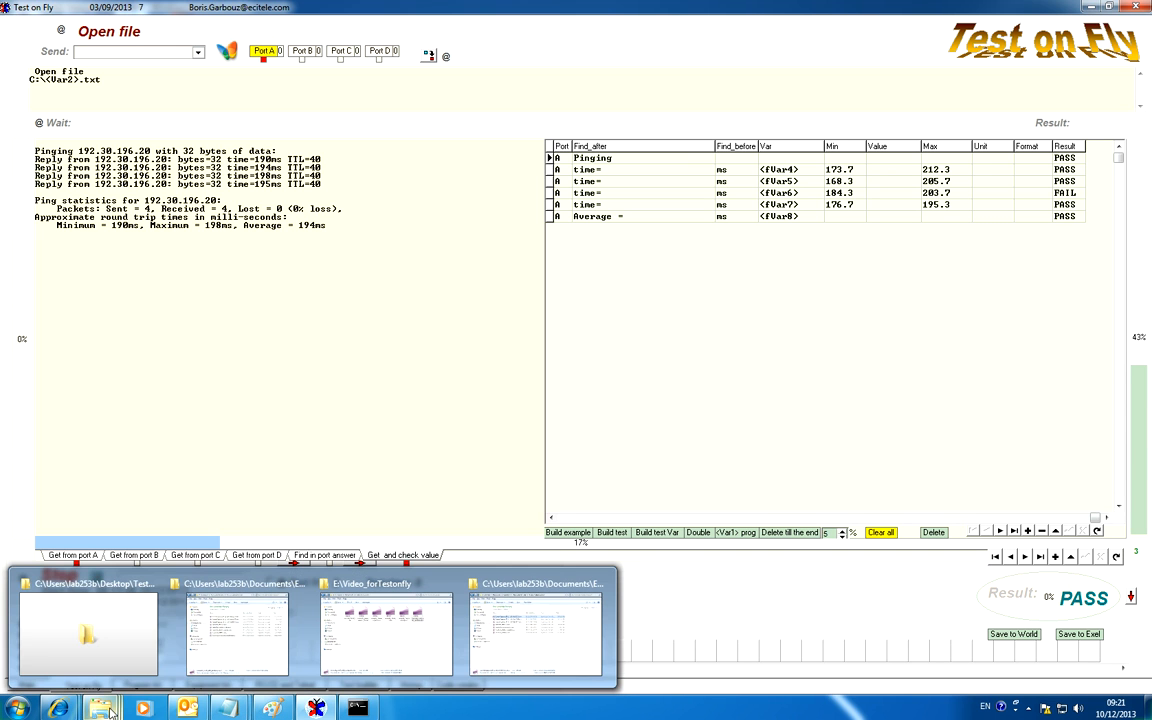
click(224, 598)
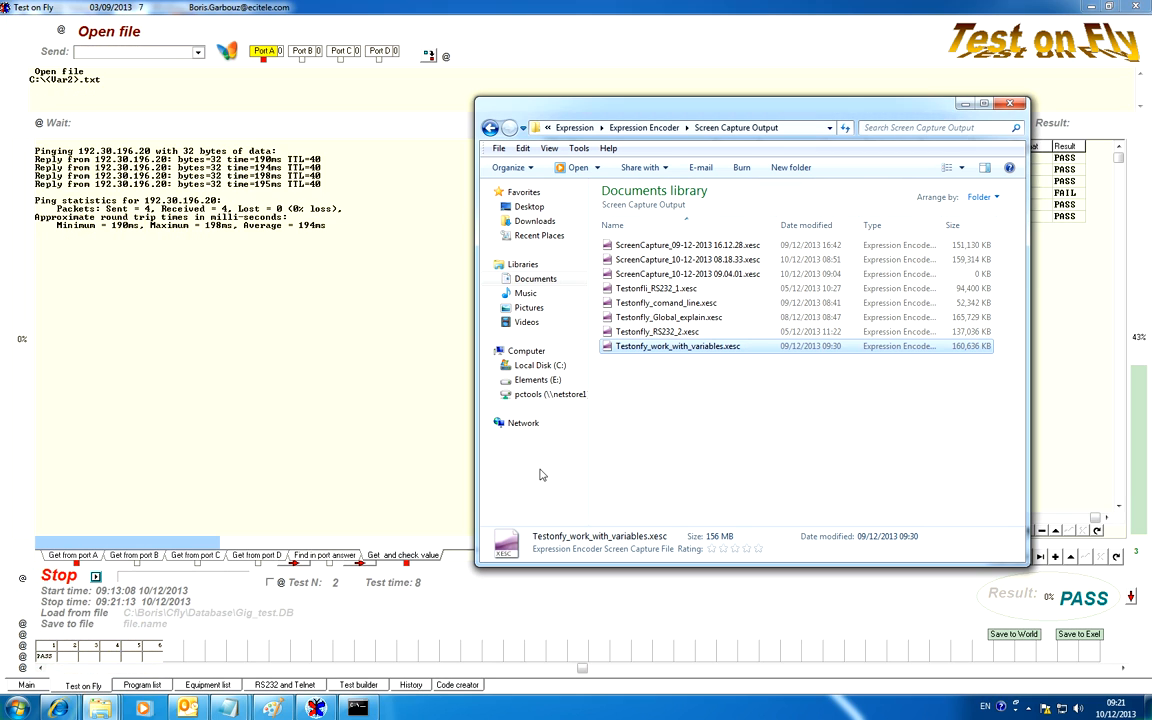
click(535, 366)
click(652, 482)
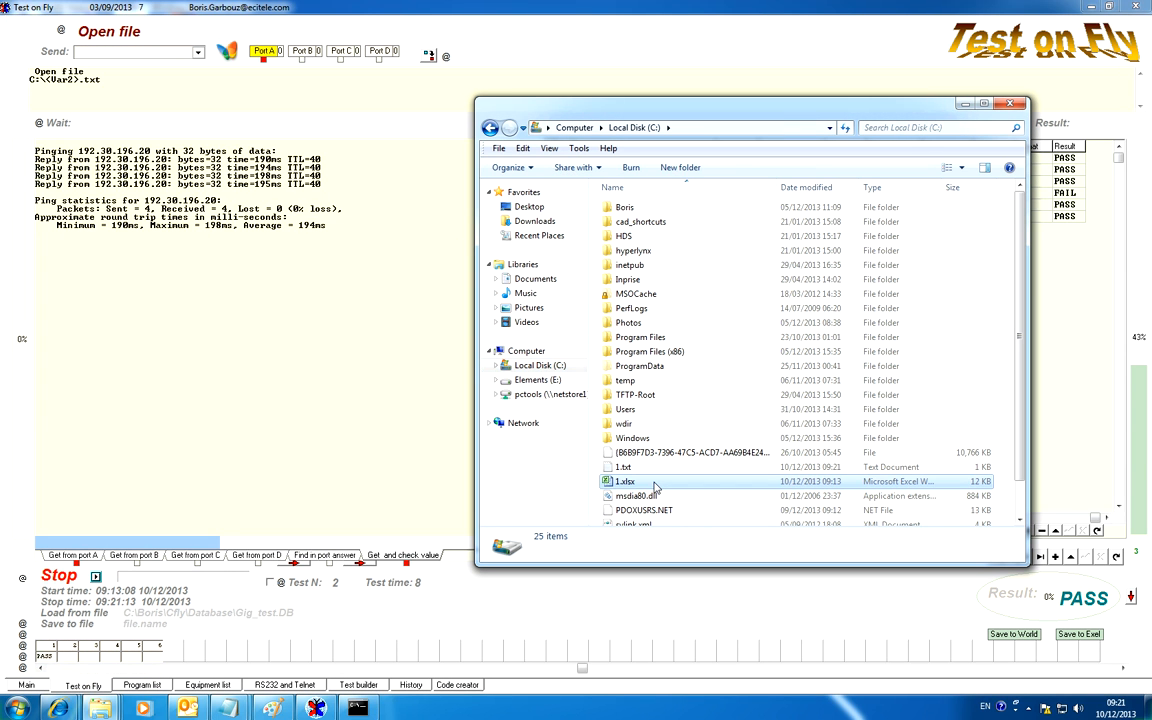
key(Delete)
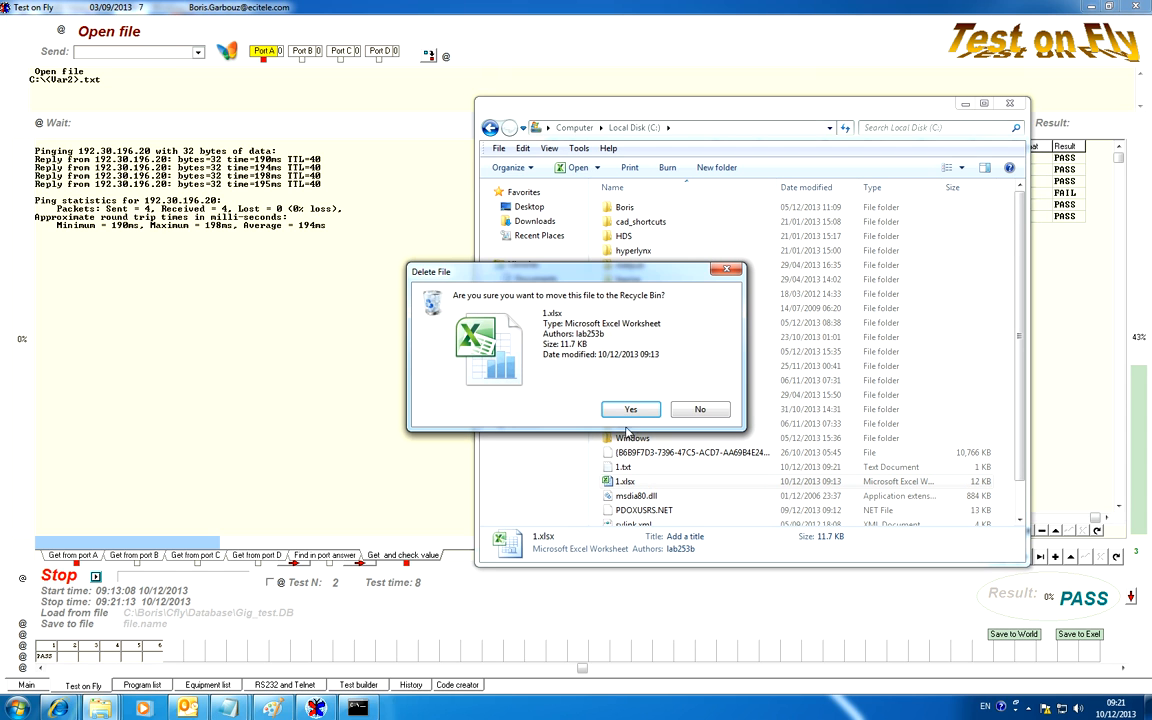
click(692, 410)
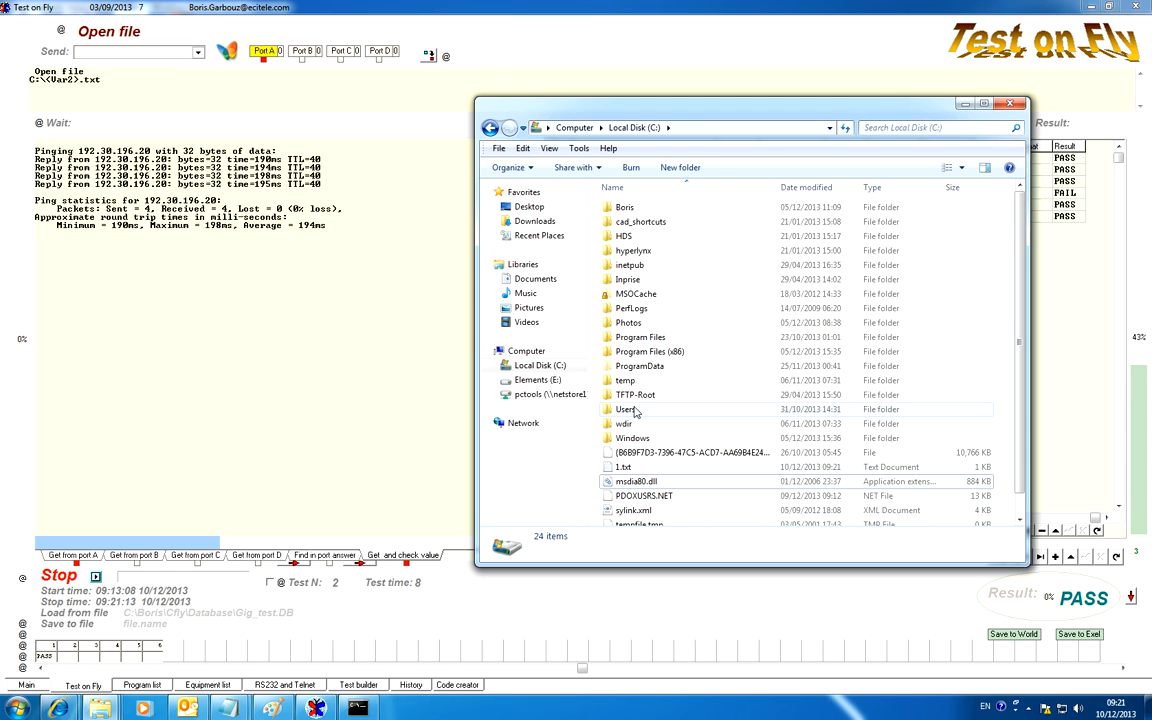
click(364, 416)
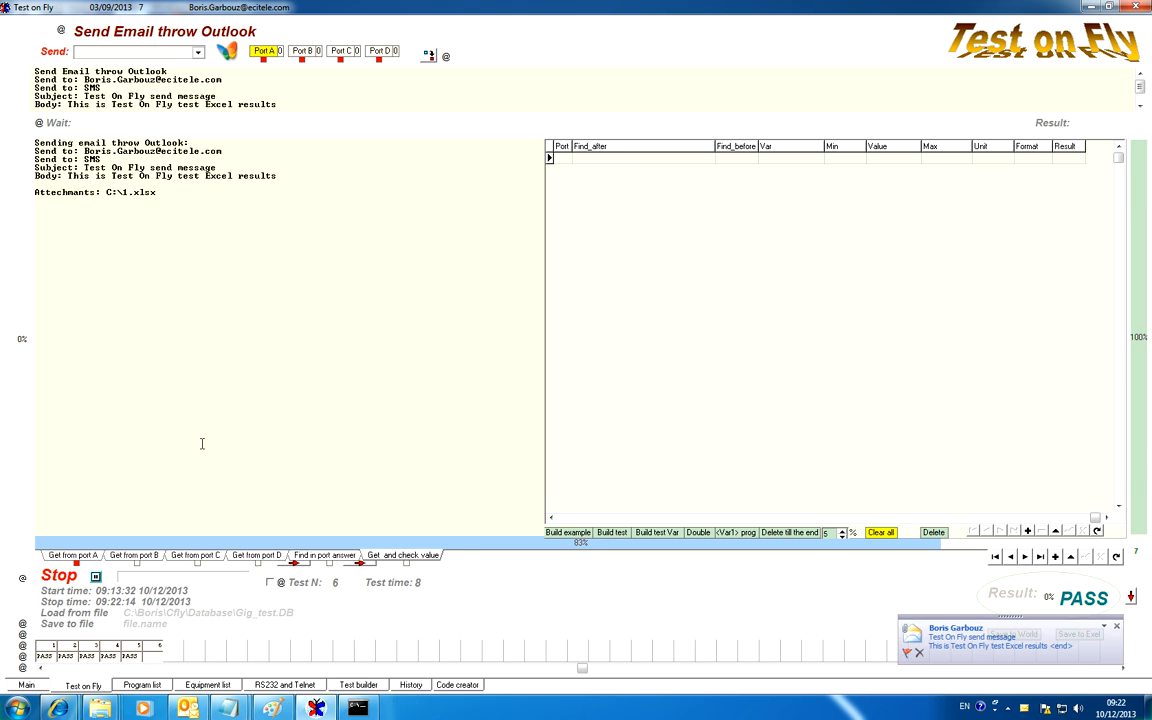
Check the 1.xlsx attachment in the received Test On Fly email, and review tests 1 and 6 after the run.
click(952, 646)
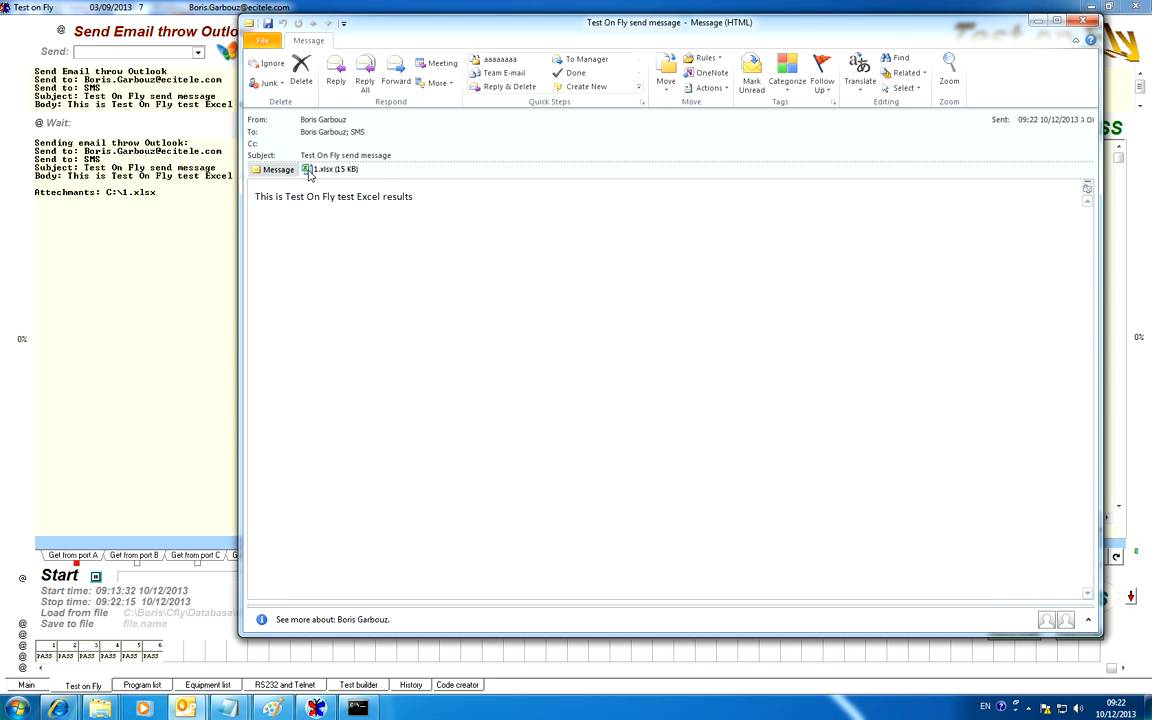
click(1084, 20)
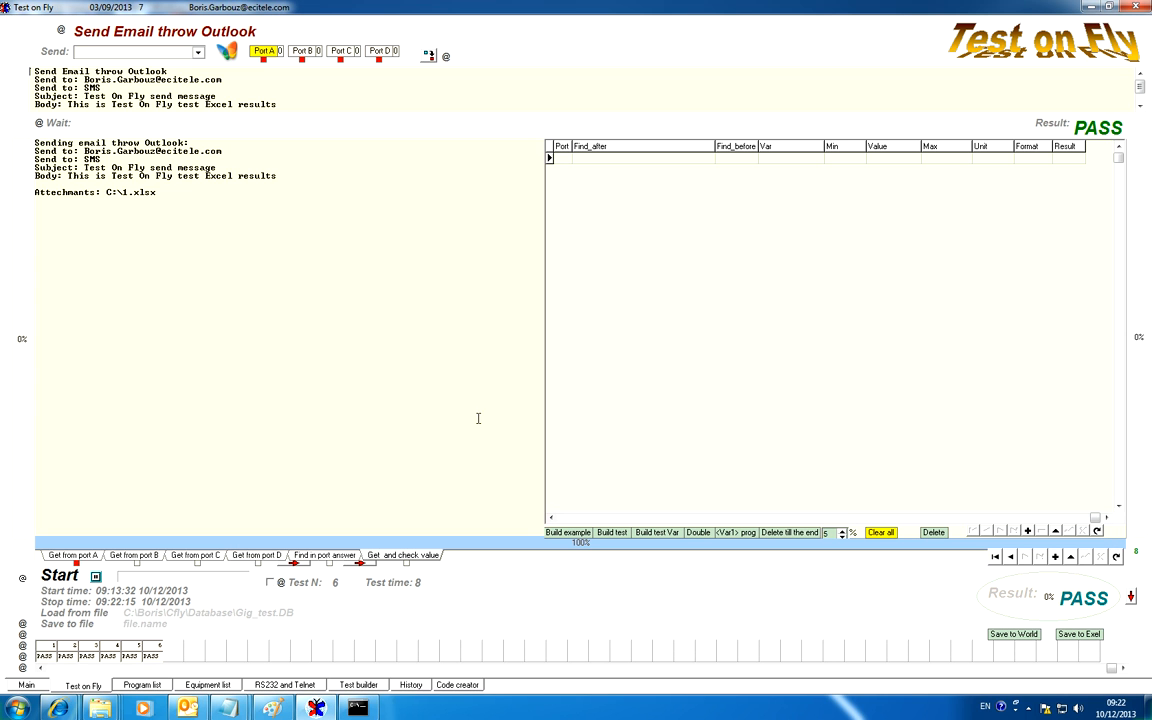
double_click(90, 159)
click(47, 647)
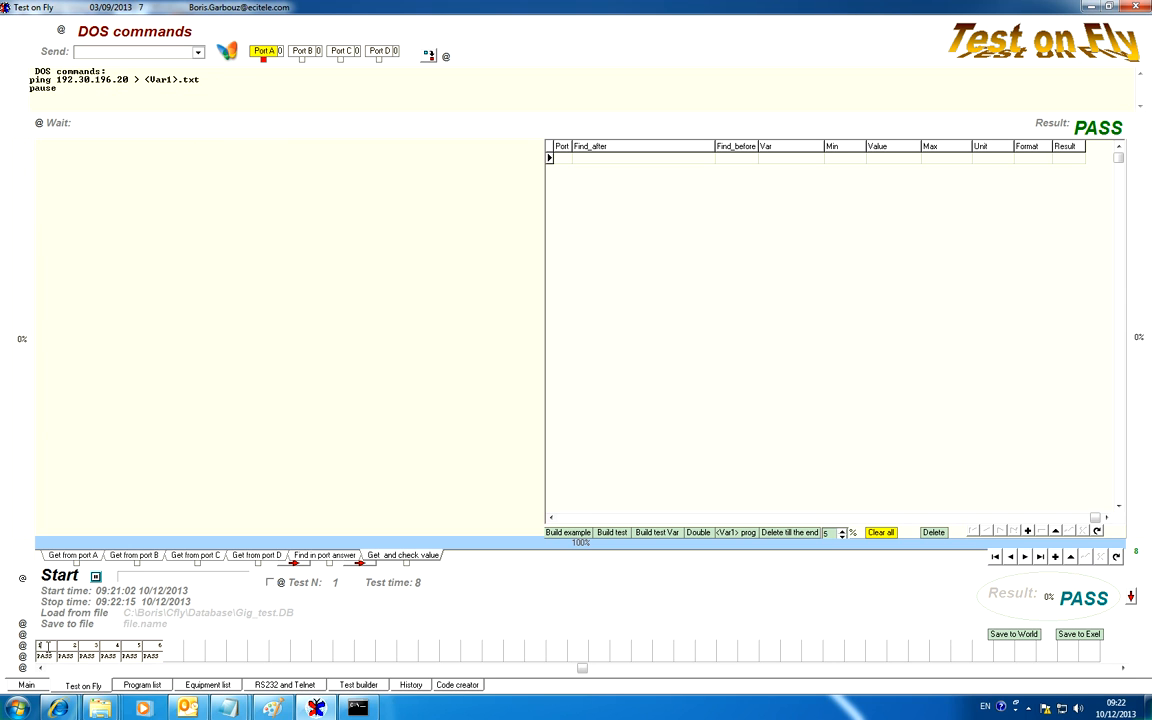
click(155, 648)
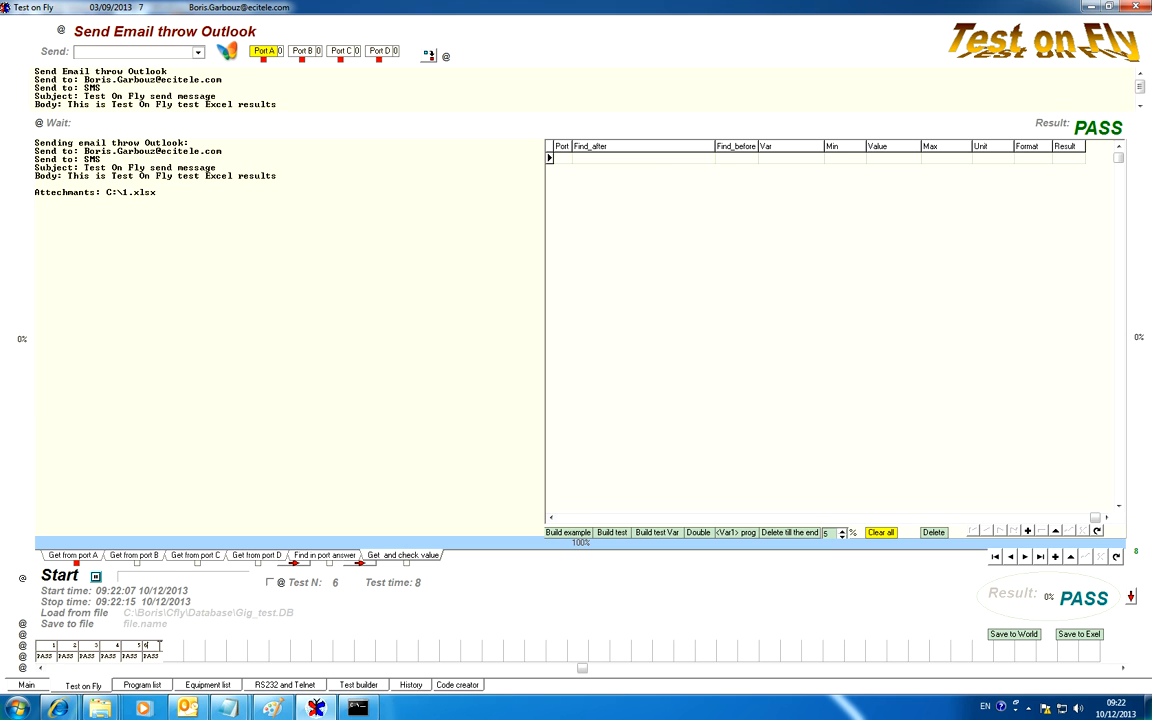
Add a new test to the sequence from test 1, number it 7 so it follows test 6, and open it.
click(47, 647)
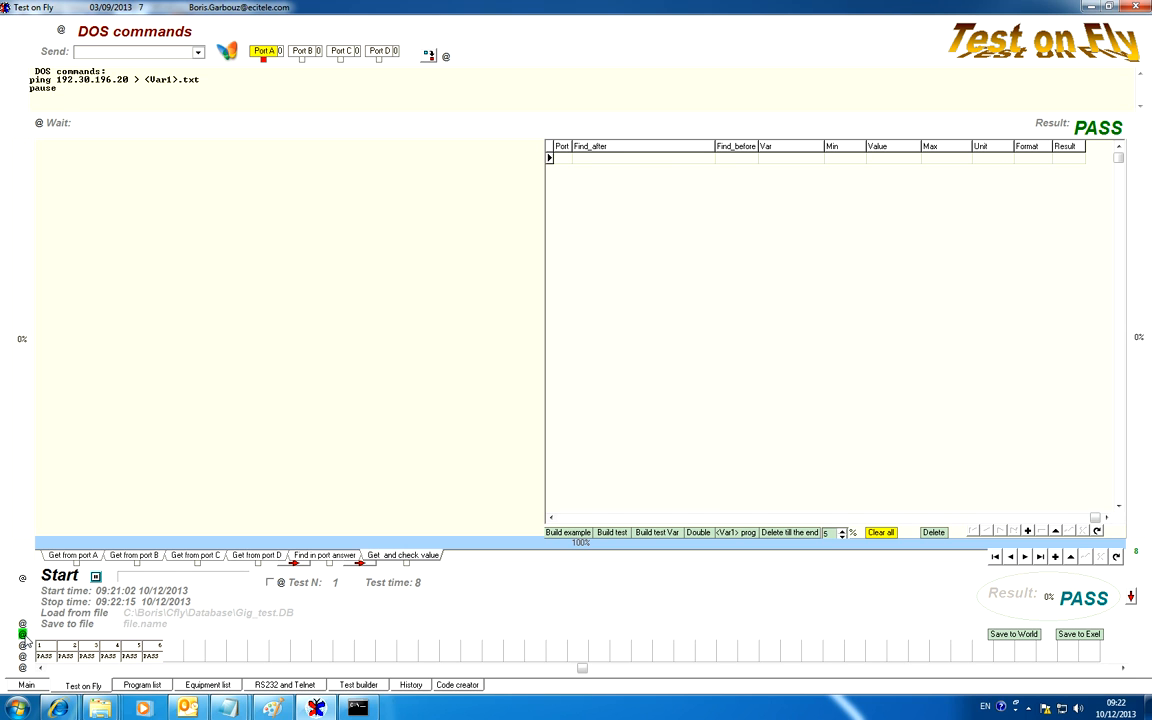
click(24, 635)
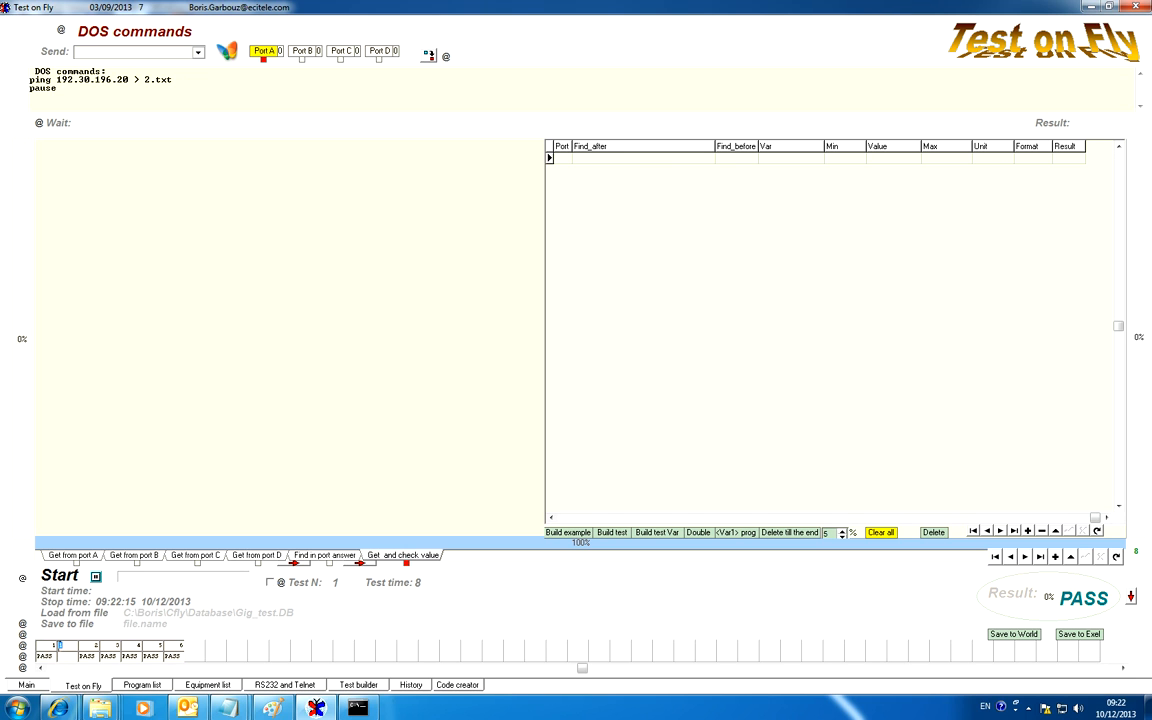
key(Delete)
text(7)
click(151, 648)
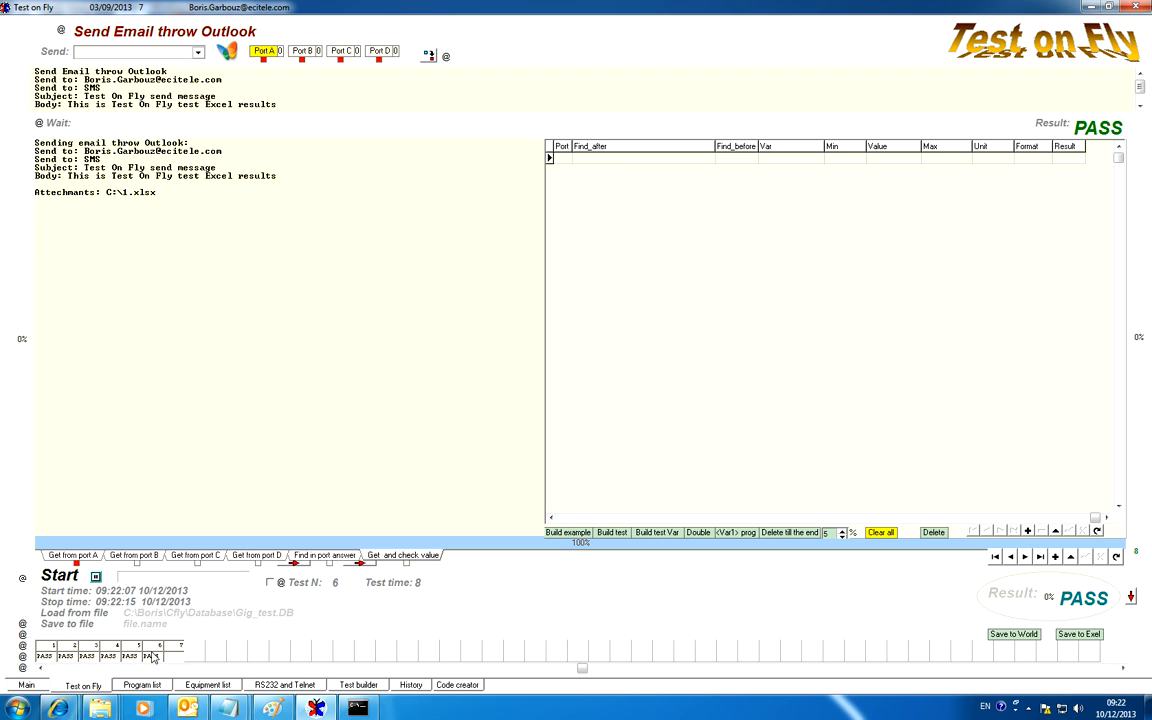
click(173, 652)
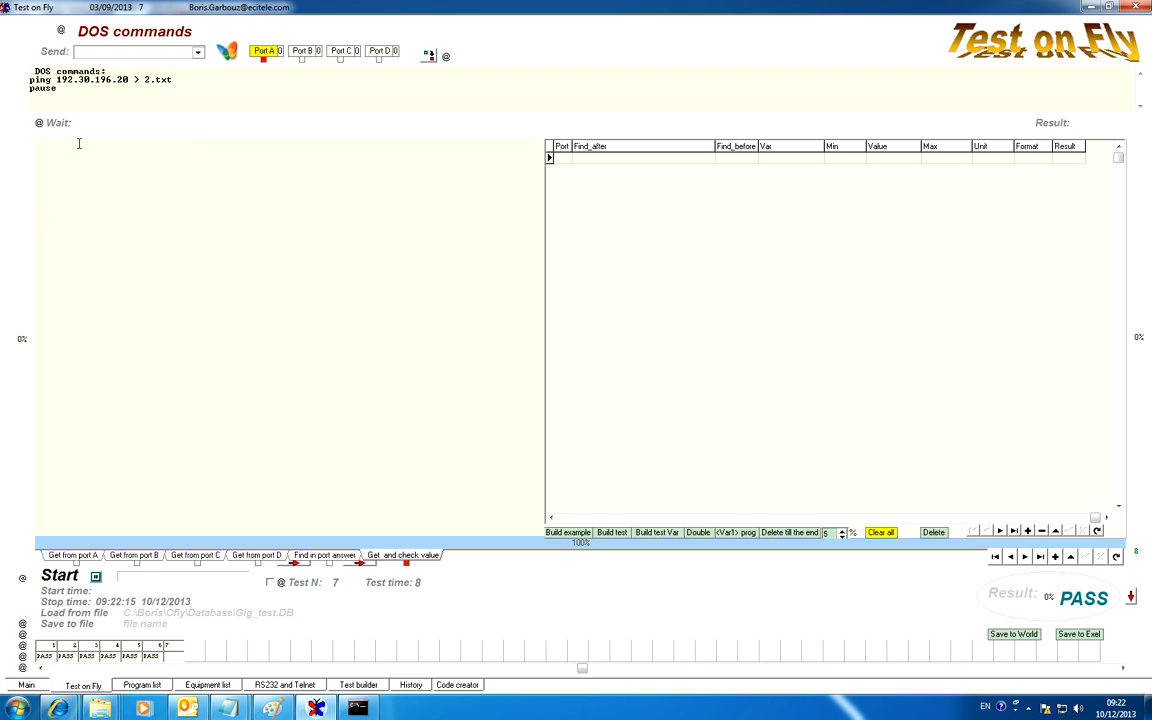
Replace test 7's DOS commands with a Goto test 1 command, keeping the loops number at 0, and save it.
drag(102, 88, 27, 68)
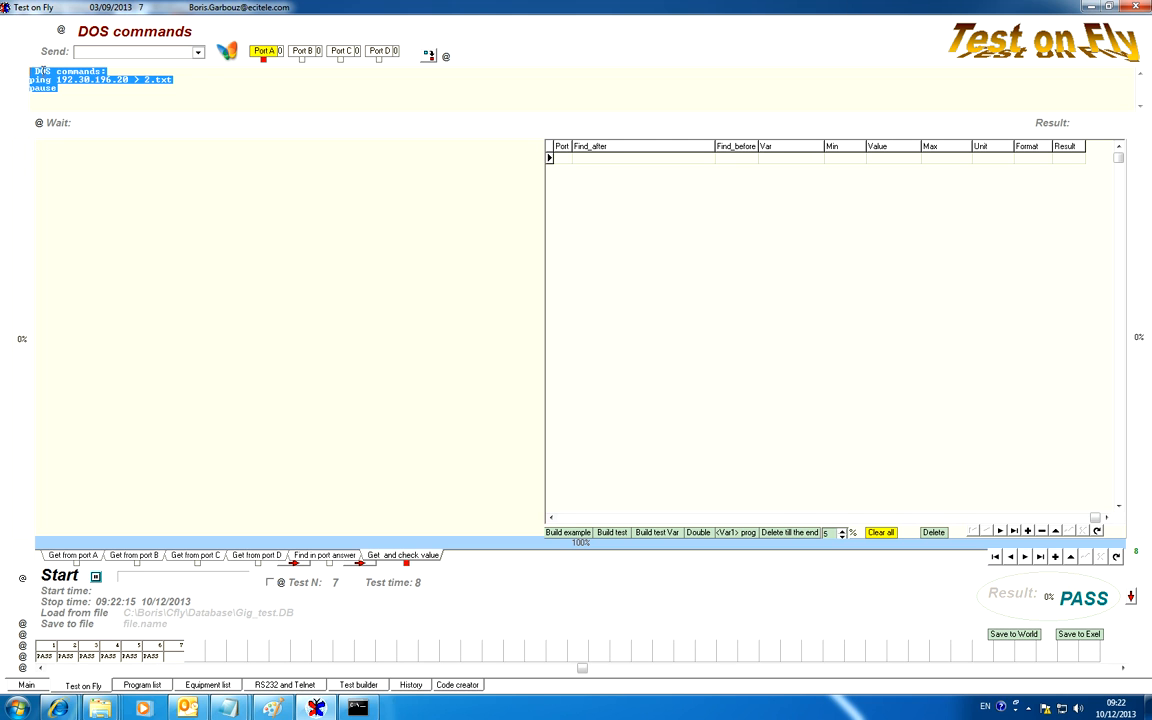
click(197, 55)
scroll(199, 88, down, 3)
drag(200, 88, 201, 114)
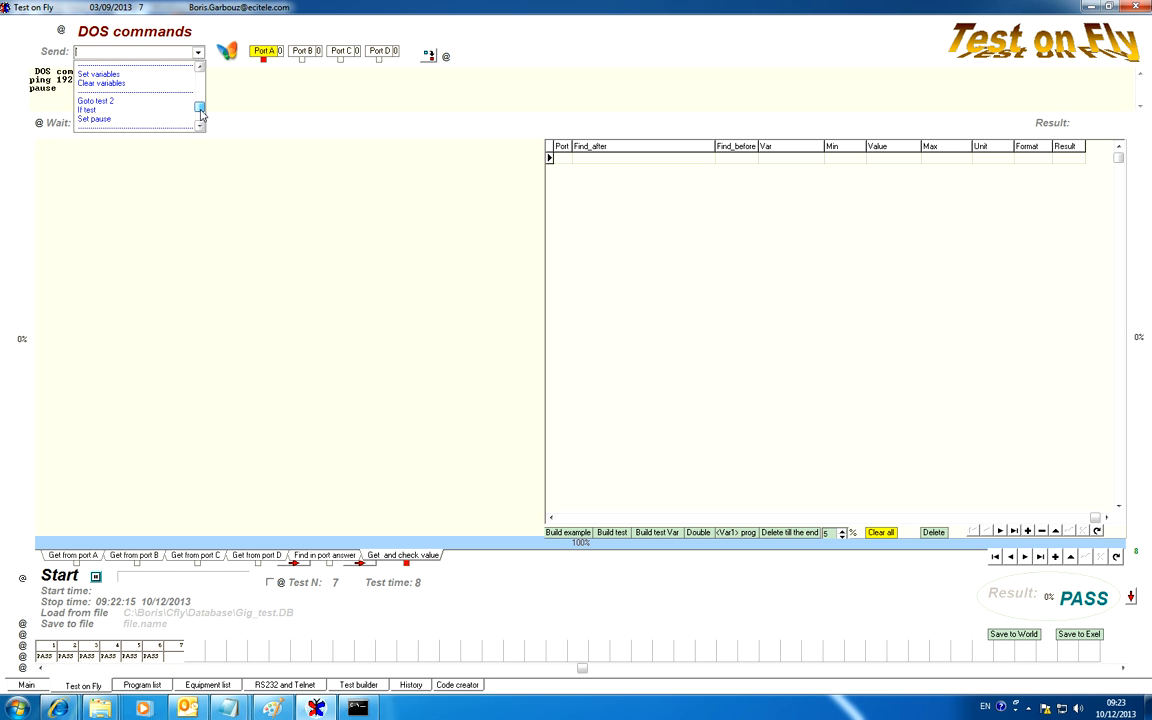
click(139, 107)
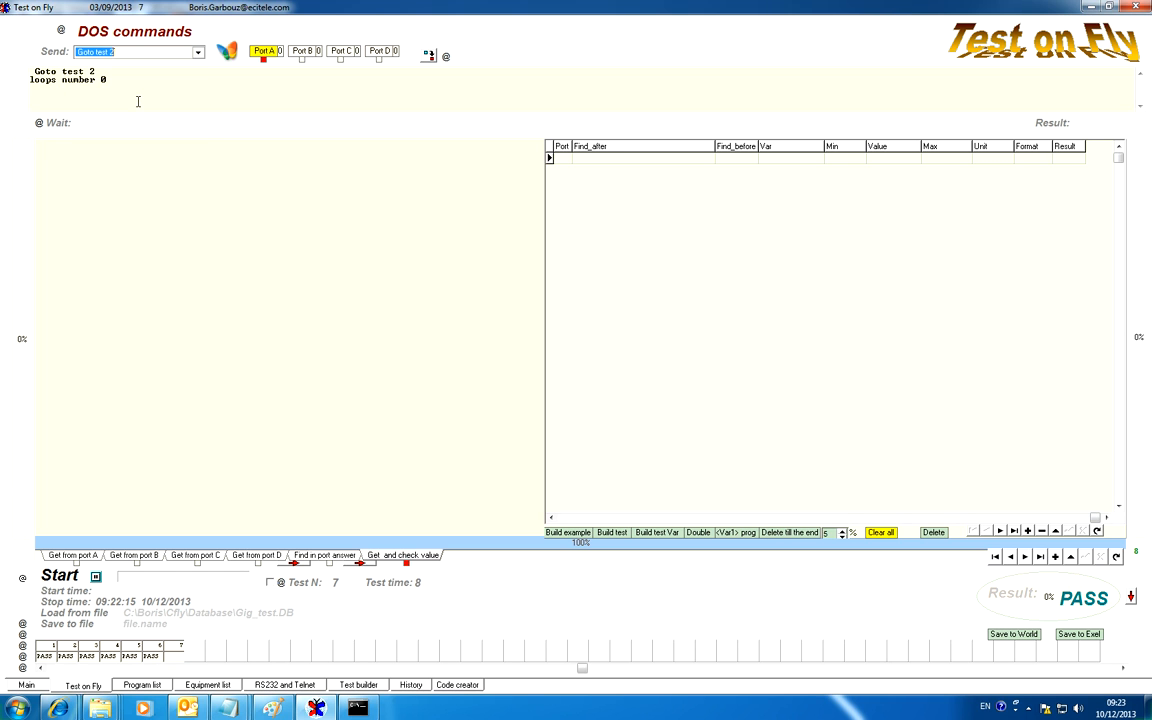
double_click(93, 71)
text(5)
text(1)
click(1085, 557)
Start the looped test run and close the command window that the ping test opens.
click(46, 651)
click(58, 578)
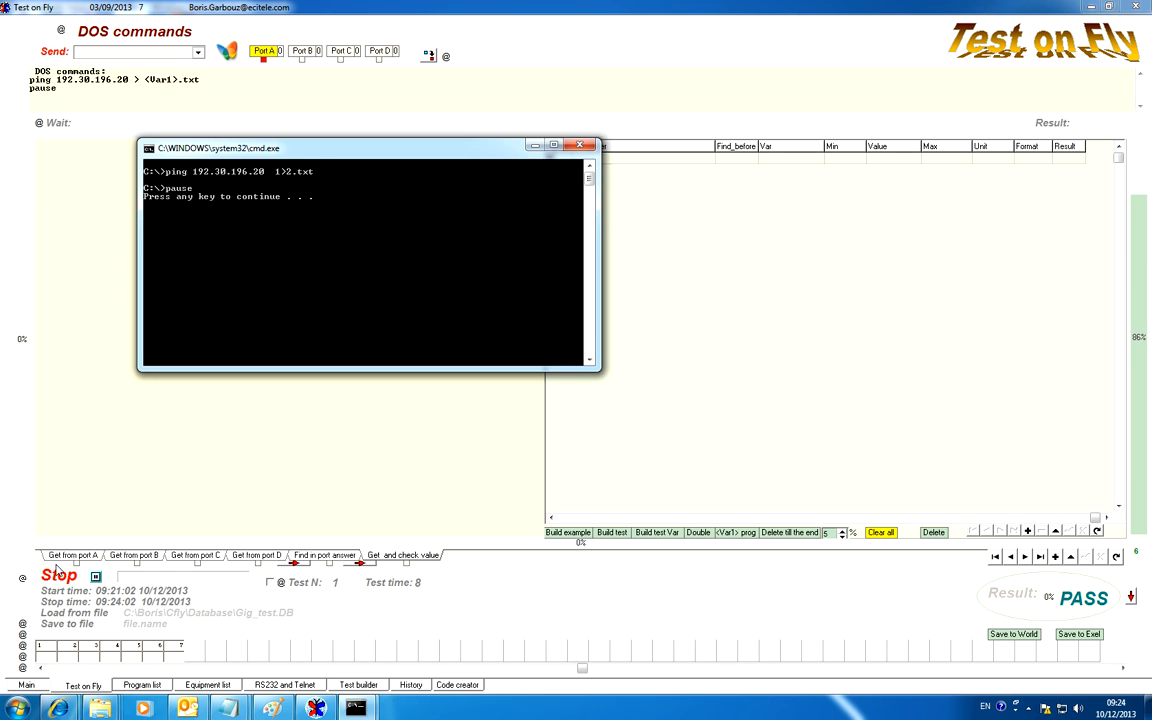
click(580, 146)
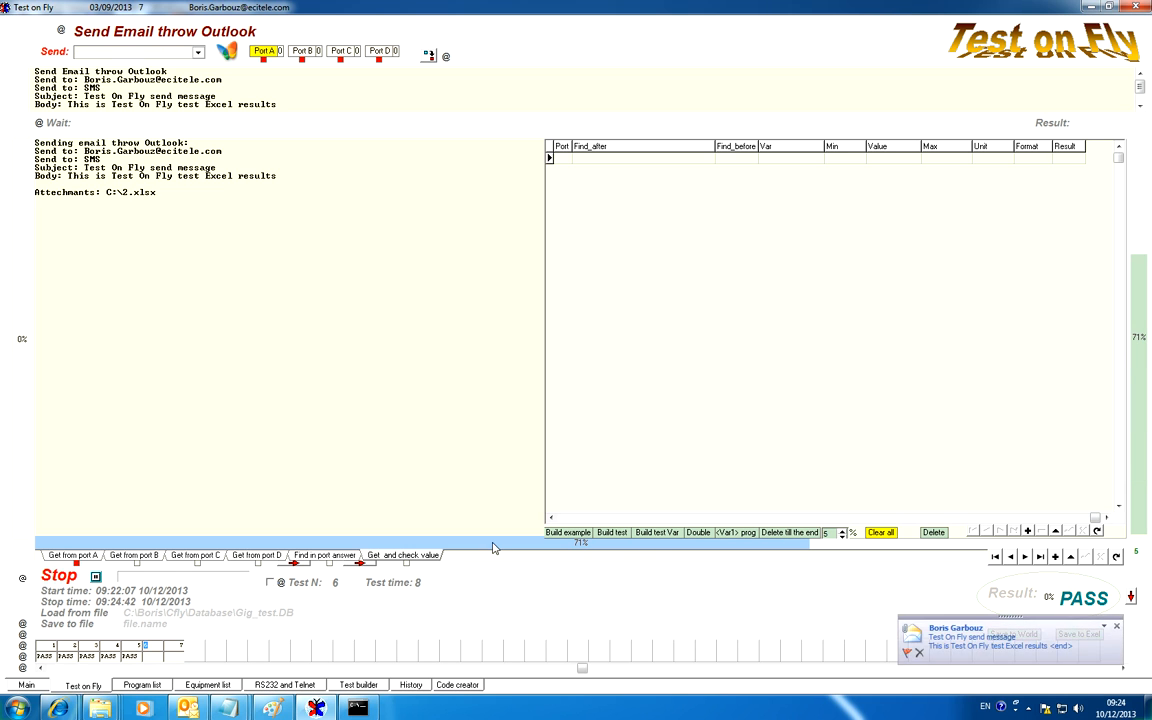
Open the new Test On Fly email notification and dismiss the batch file warning and the I/O error so the run continues.
click(1029, 641)
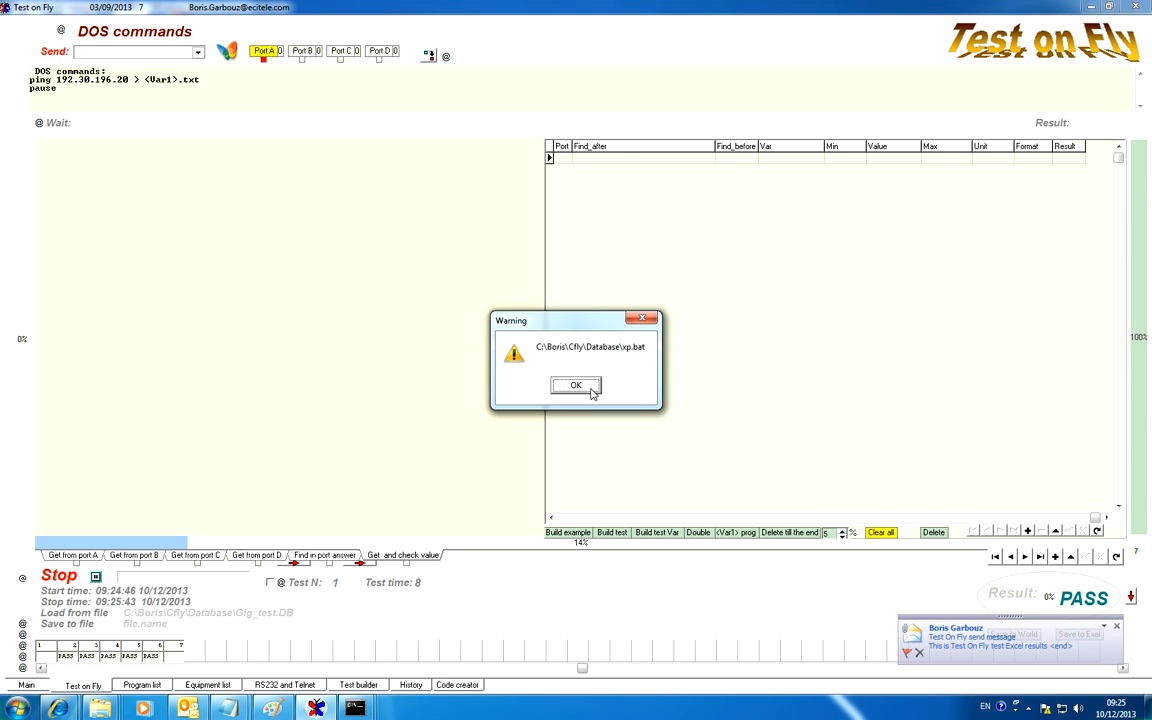
click(591, 393)
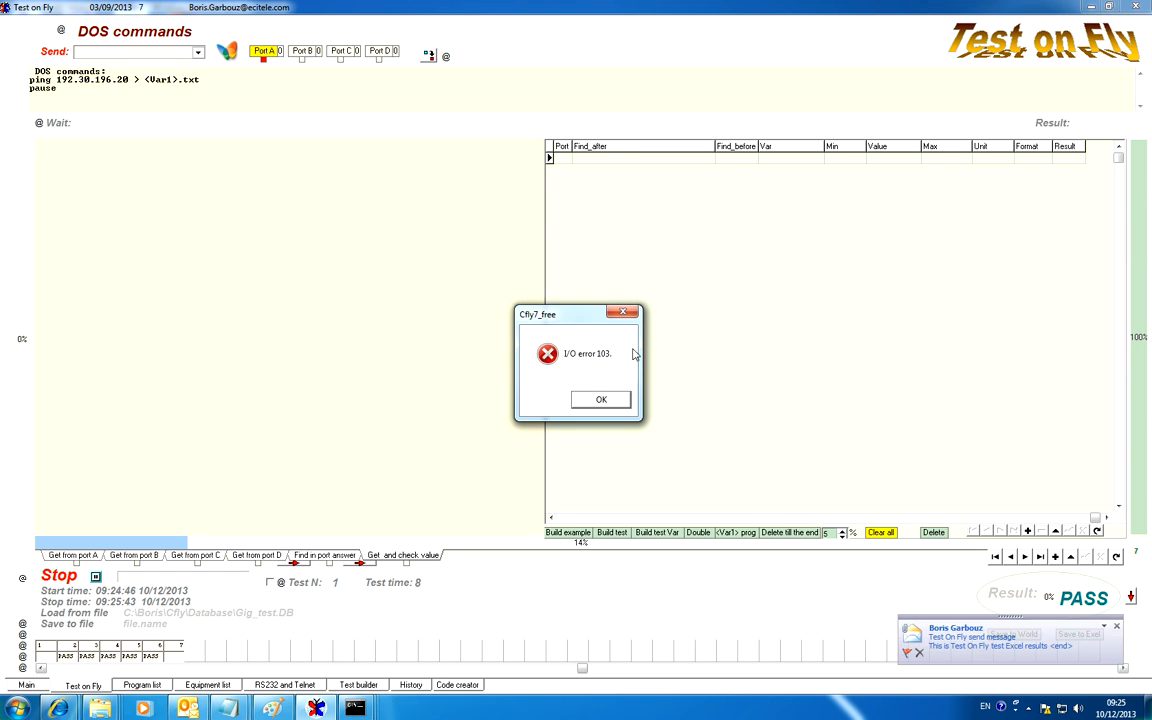
click(601, 400)
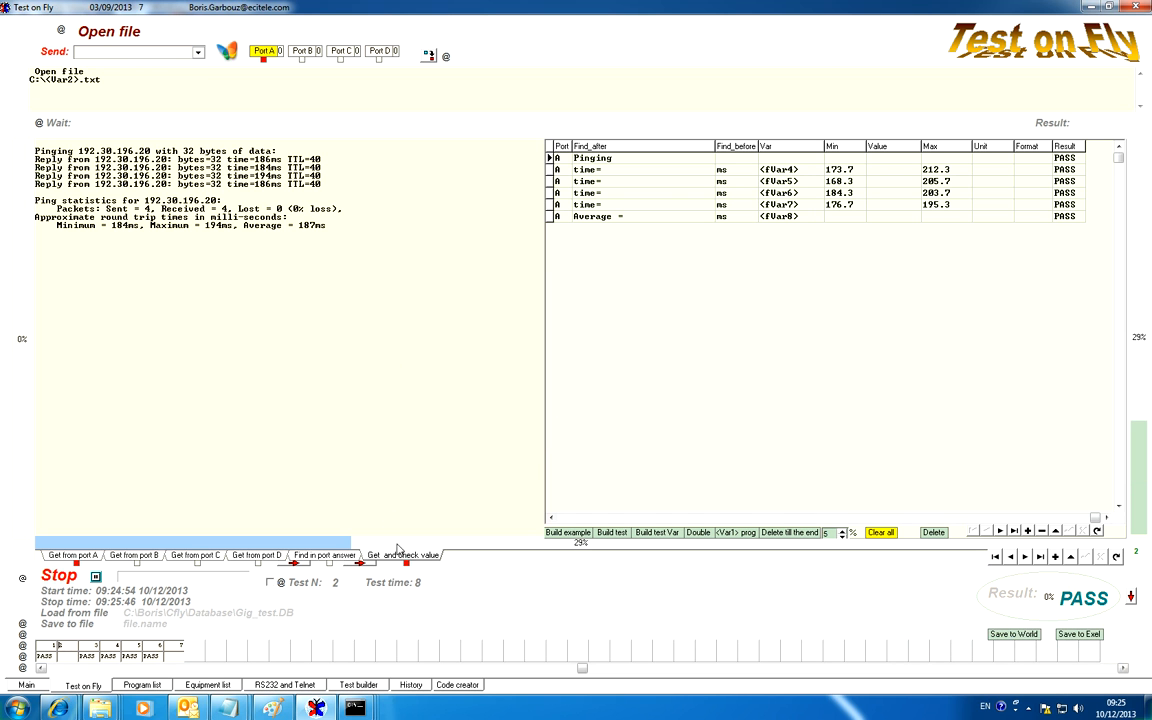